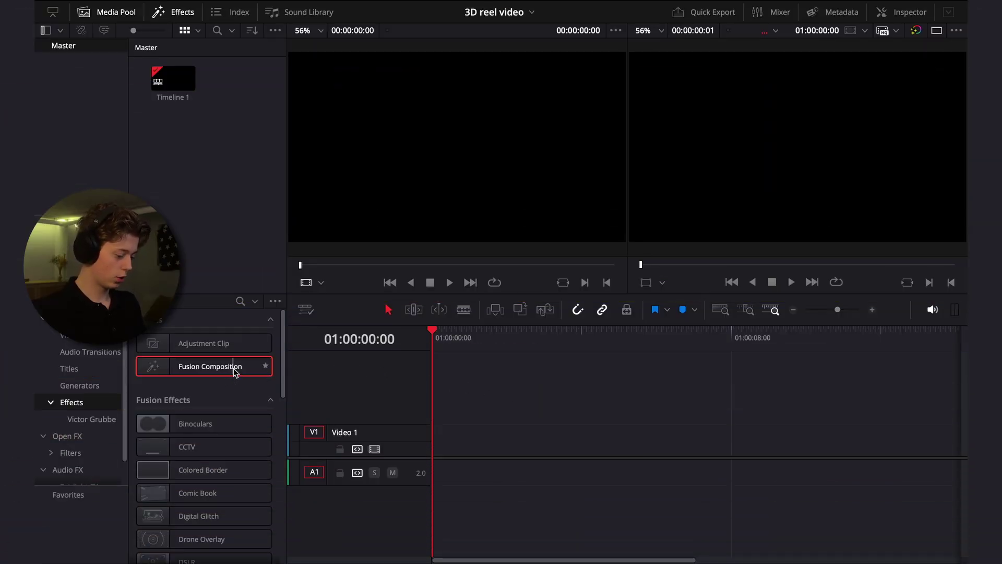
Place a Fusion Composition at the start of Video 1 and trim it to a duration of 00:00:03:30
drag(233, 371, 461, 438)
right_click(505, 440)
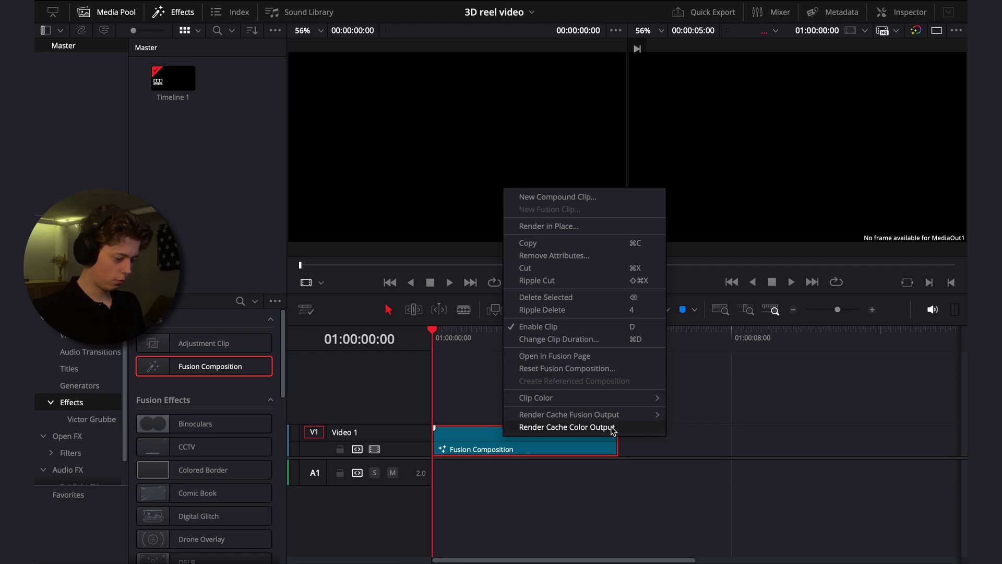
click(615, 447)
drag(616, 441, 560, 434)
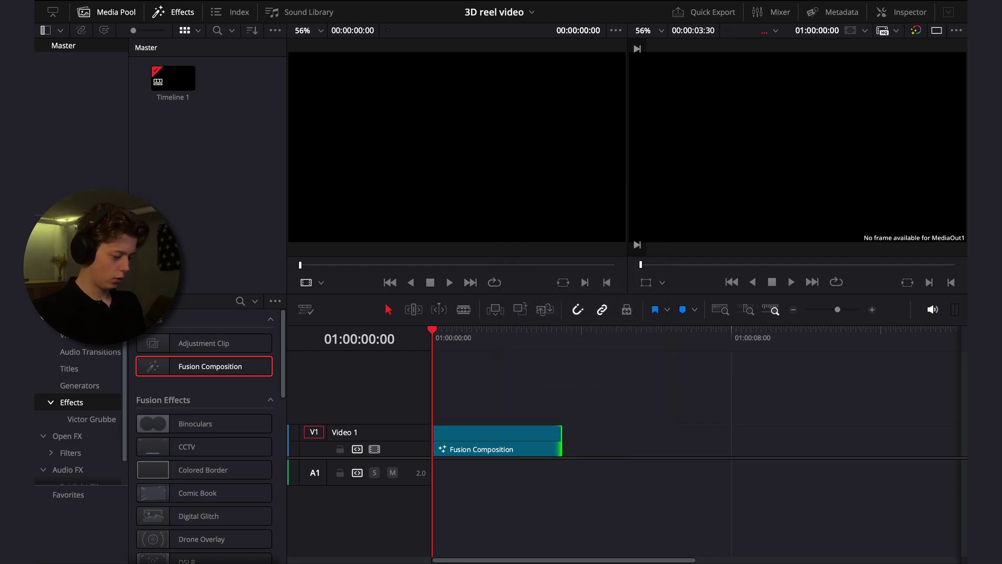
Open the clip in Fusion, connect a Background node to MediaOut1, and set the background's alpha to 0
key(shift+5)
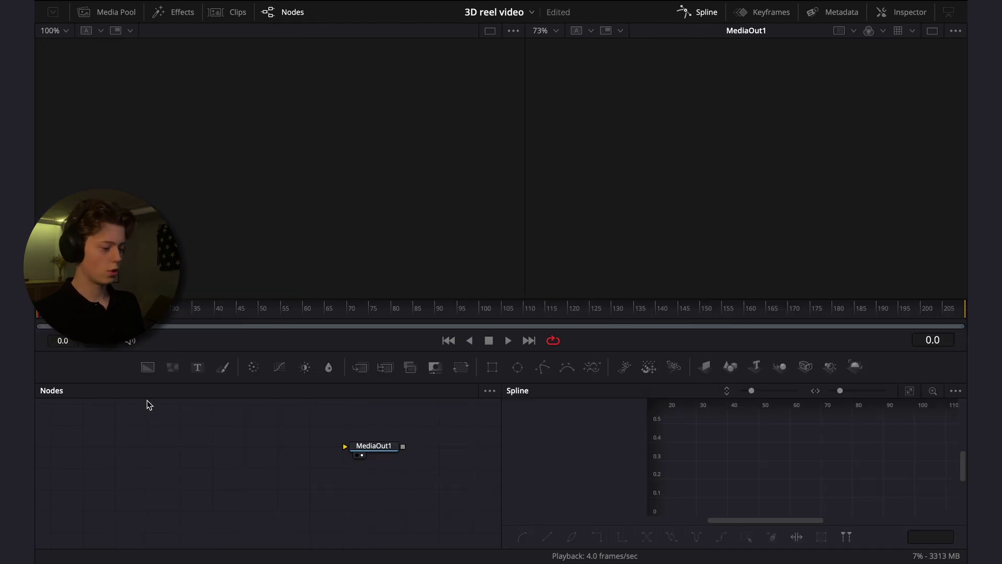
drag(148, 366, 345, 446)
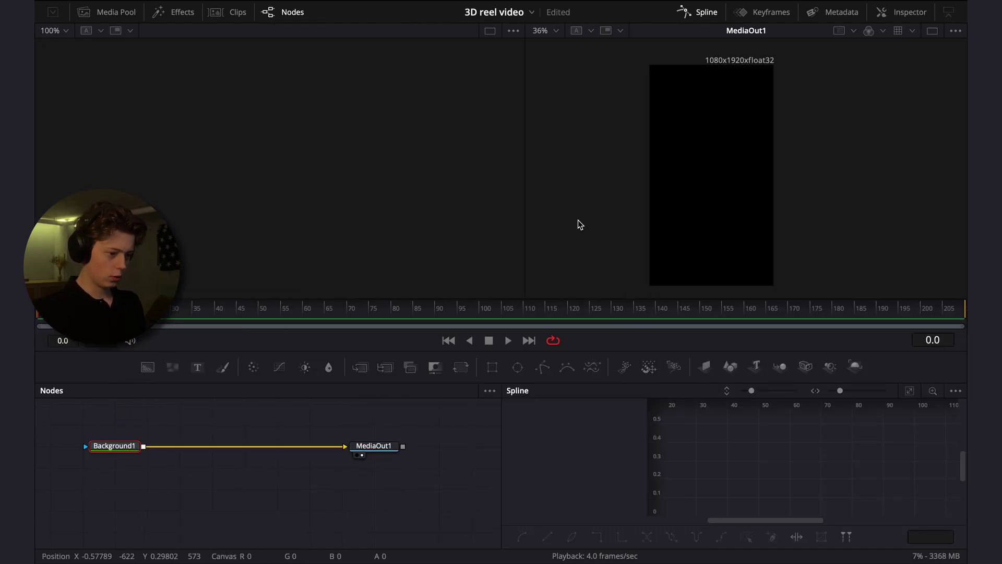
click(897, 17)
drag(885, 262, 192, 282)
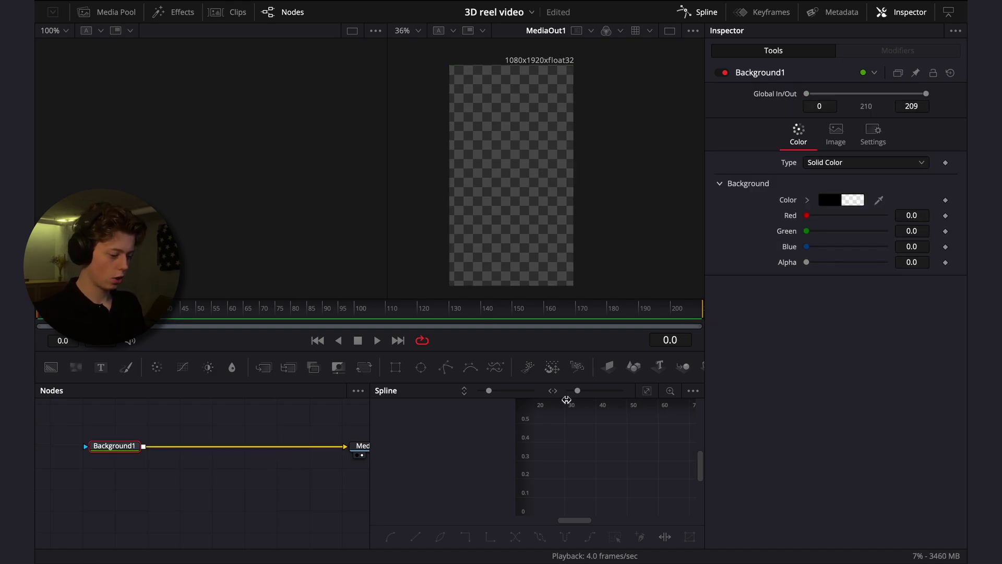
Build a 3D scene from Image Plane, Merge 3D, Camera 3D and Renderer 3D nodes and merge its render over Background1
drag(357, 426, 255, 448)
drag(609, 367, 136, 424)
drag(683, 367, 212, 423)
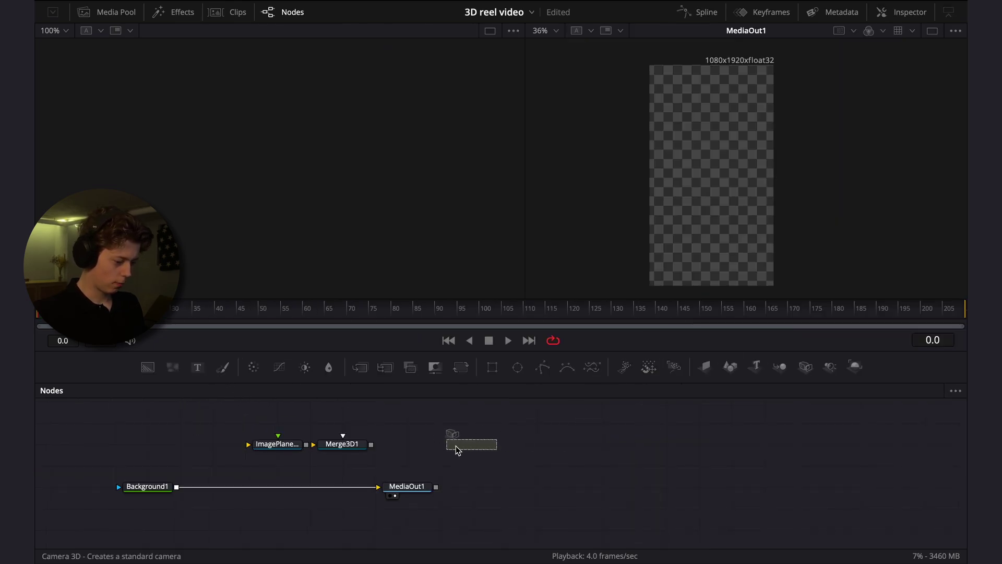
drag(460, 448, 397, 448)
drag(854, 367, 327, 445)
drag(436, 444, 177, 487)
Feed a black Background node into the image plane and show Merge3D1 in the first viewer
click(277, 431)
drag(148, 367, 242, 447)
click(341, 446)
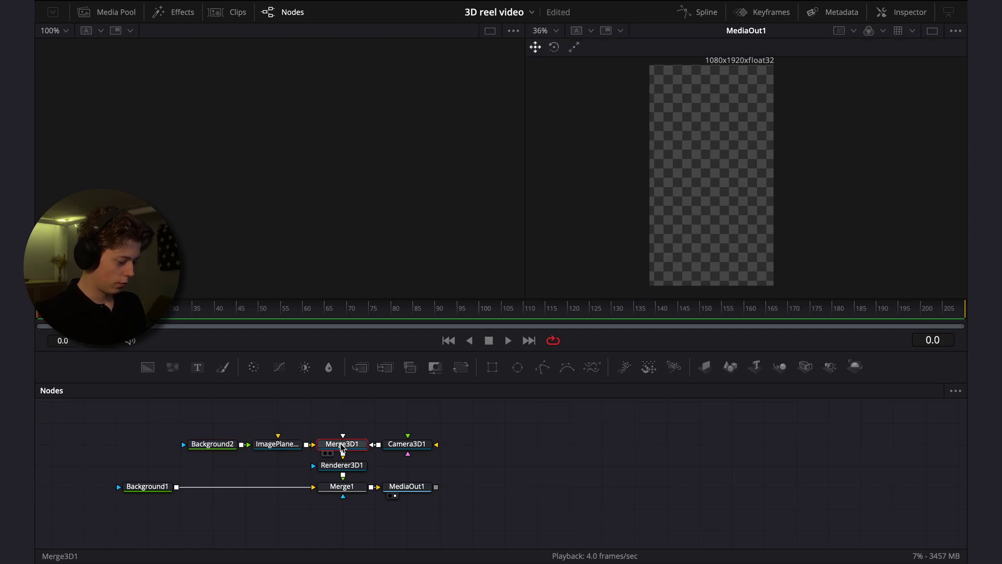
key(1)
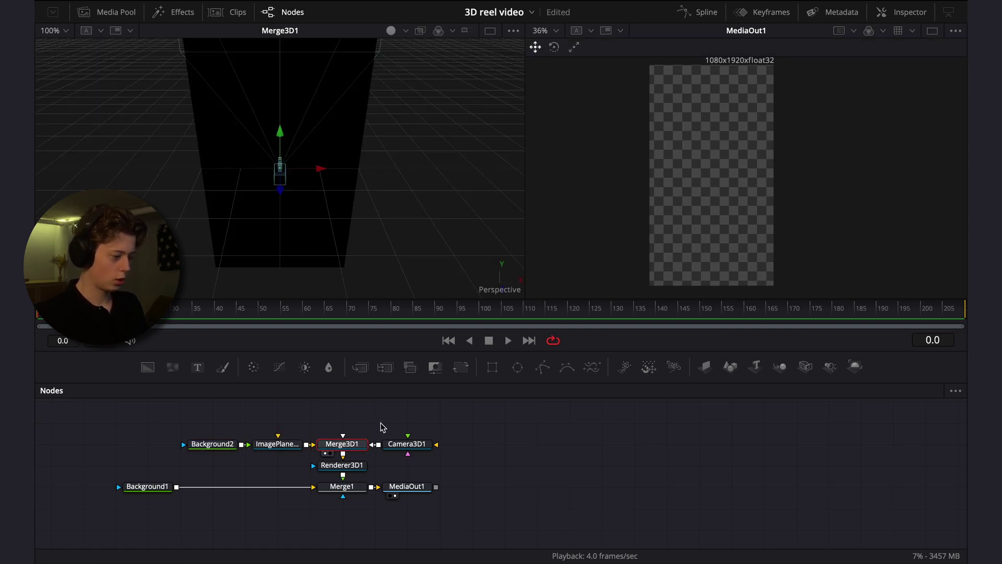
Set the first image plane well behind the camera's origin and scale it up so it fills the camera frame
click(932, 32)
click(932, 33)
click(932, 33)
click(932, 31)
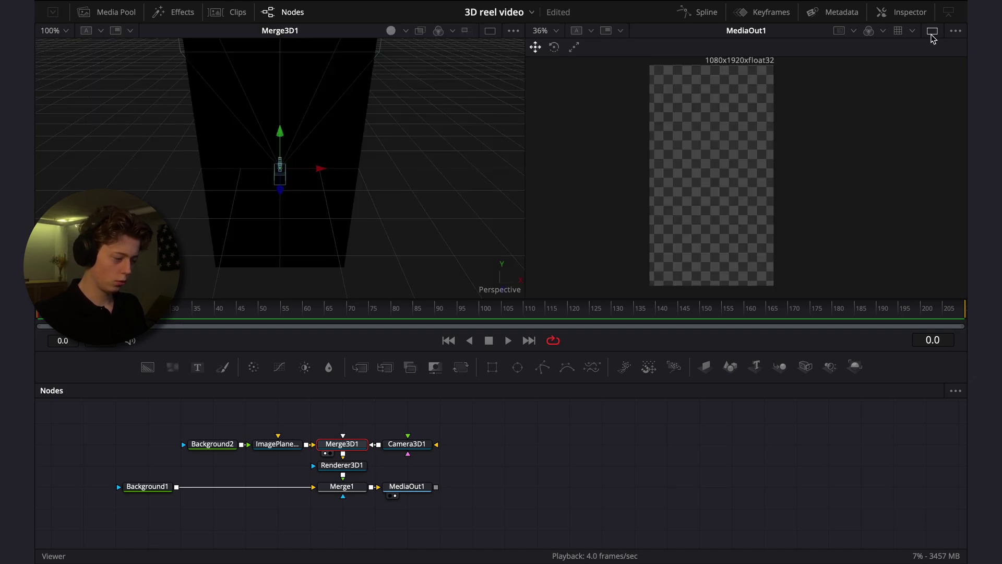
drag(326, 245, 461, 243)
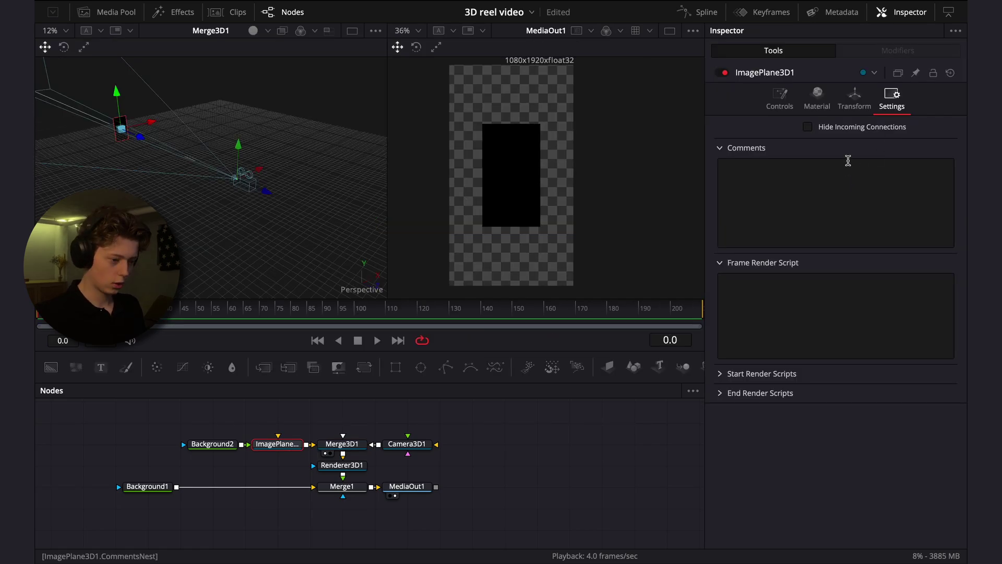
click(817, 99)
click(854, 99)
drag(821, 329, 885, 329)
Add a second image plane to Merge3D1 and feed it a new Background node masked by a Rectangle
drag(214, 427, 340, 445)
click(607, 366)
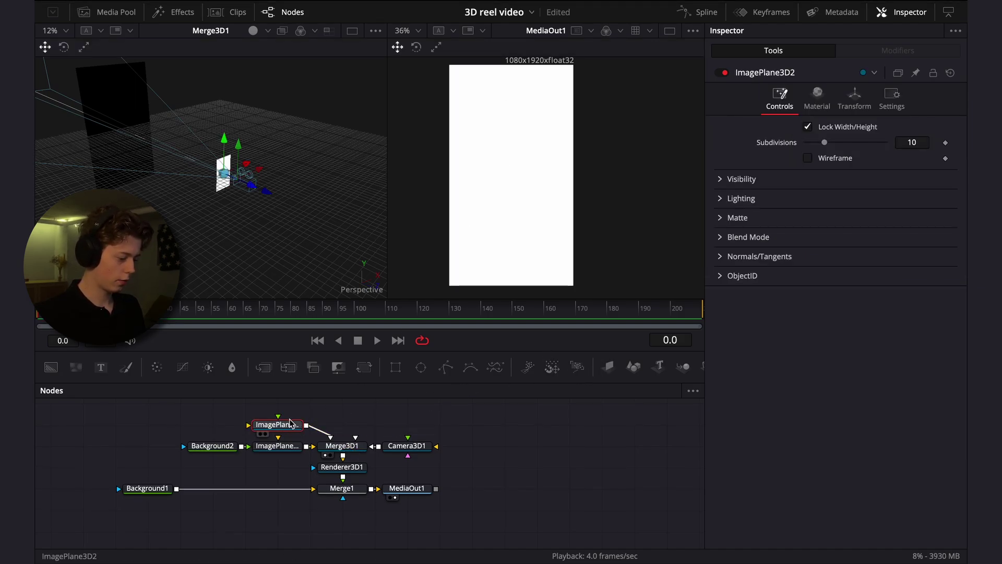
drag(50, 367, 271, 429)
drag(172, 424, 204, 425)
drag(392, 372, 159, 426)
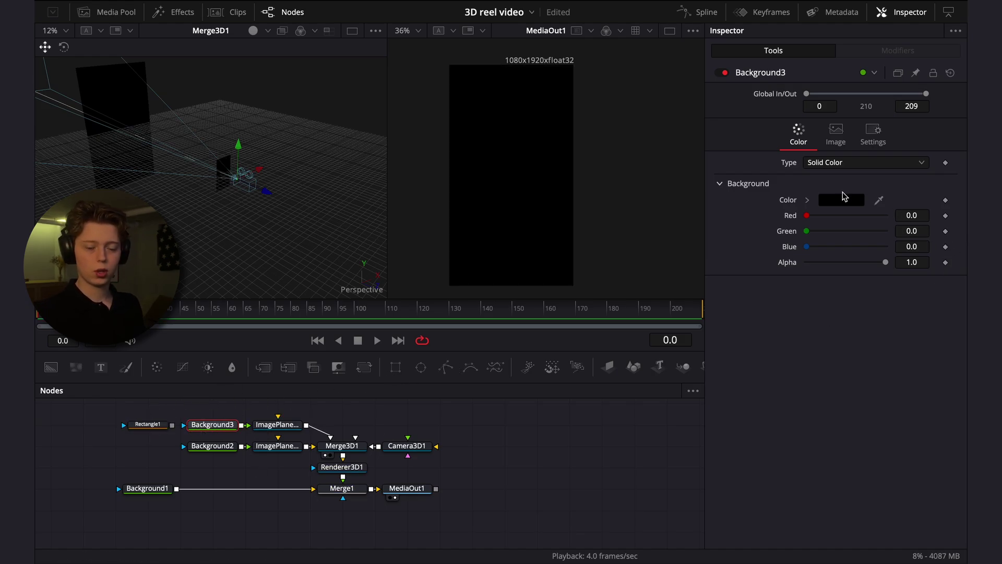
Set Background3's solid color to Turquoise
click(845, 199)
click(233, 390)
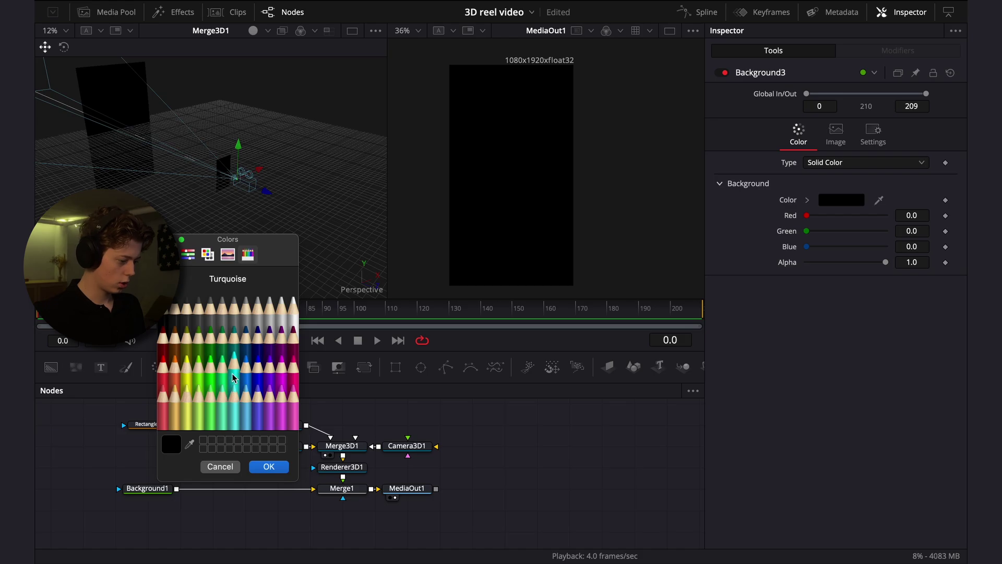
click(282, 470)
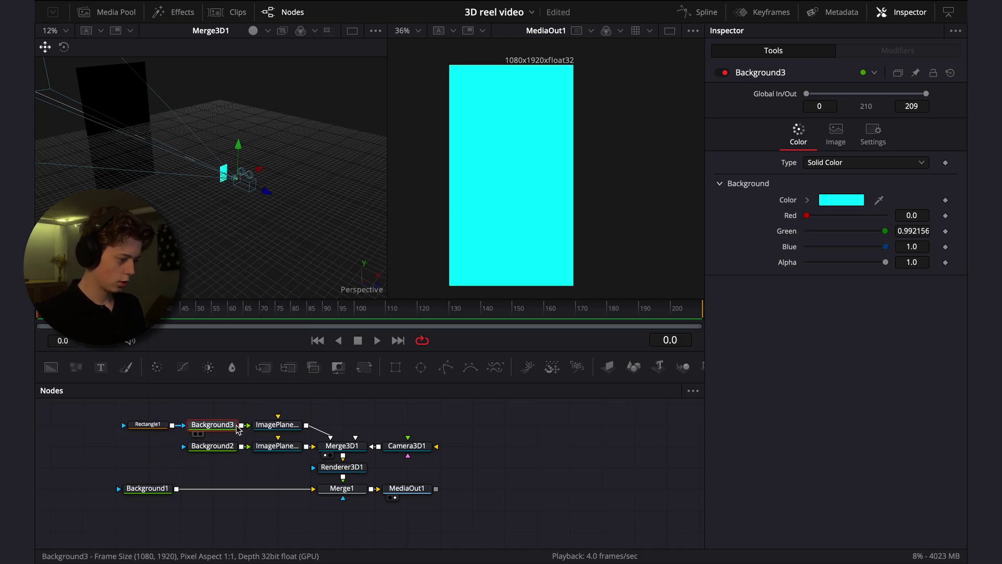
View Background3 and turn its rectangle mask into a hollow outline with a border width of about 0.0118
key(2)
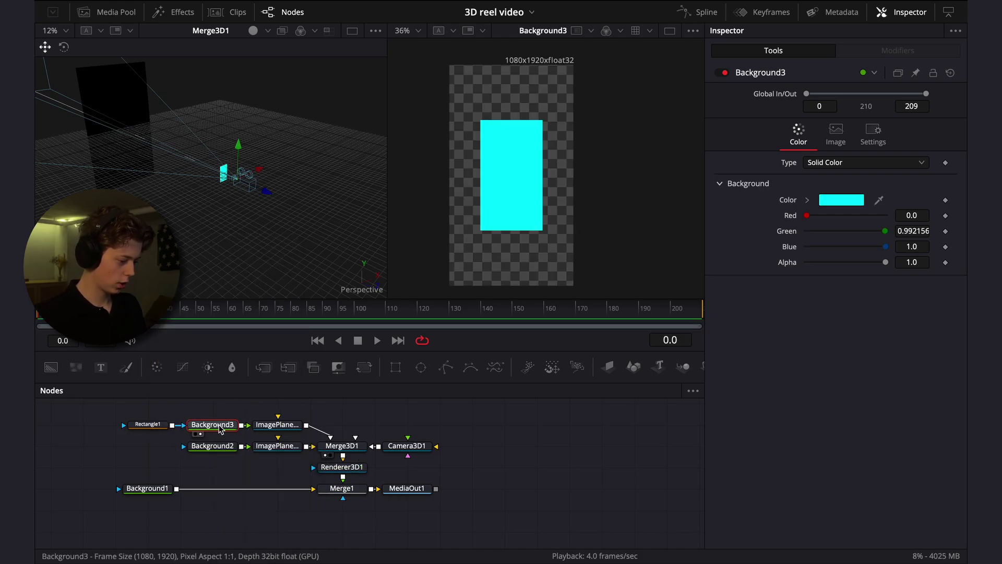
click(148, 424)
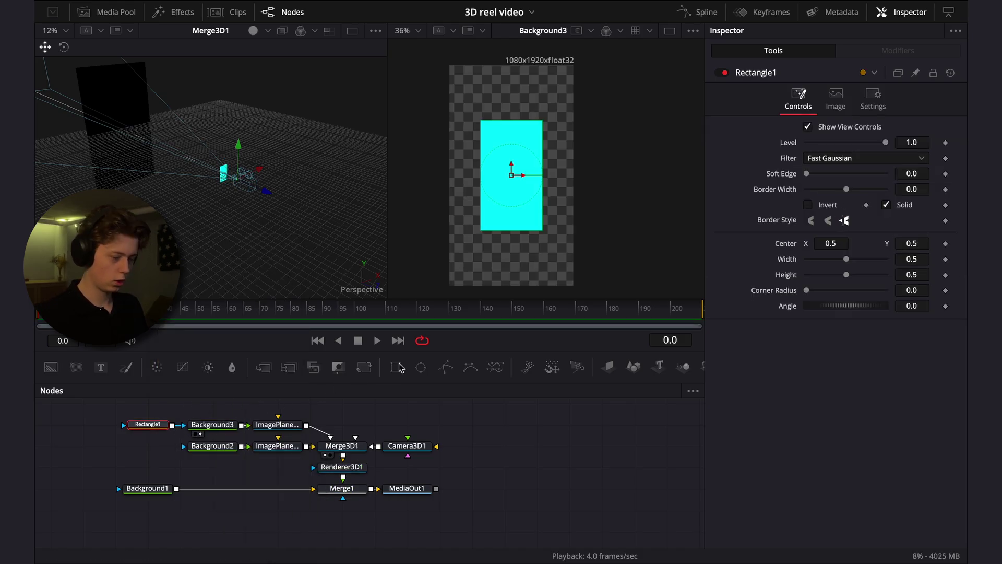
click(887, 205)
drag(906, 190, 925, 190)
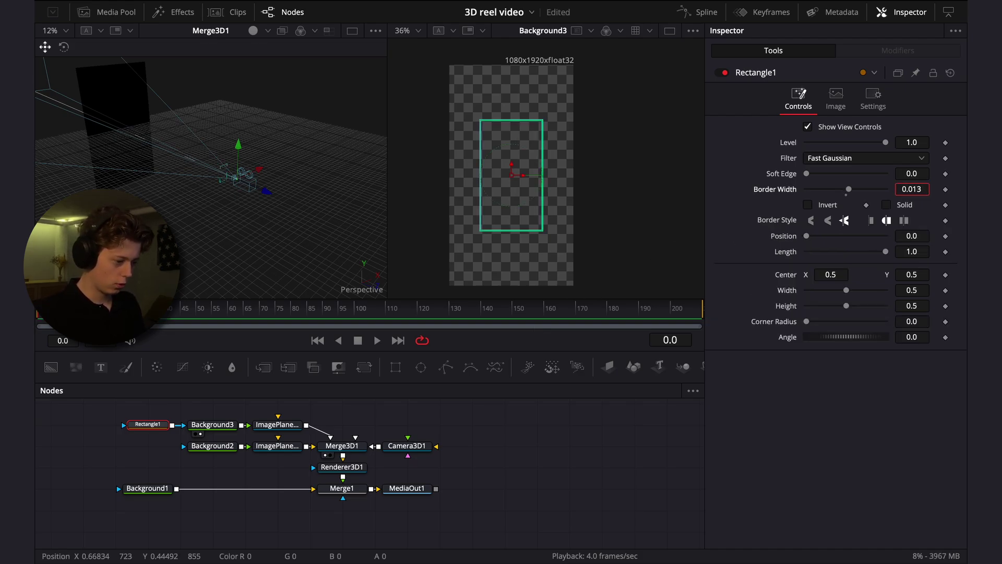
View MediaOut1, move ImagePlane3D2 back from the camera, and thin its rectangle's border width to 0.0065
click(410, 490)
key(2)
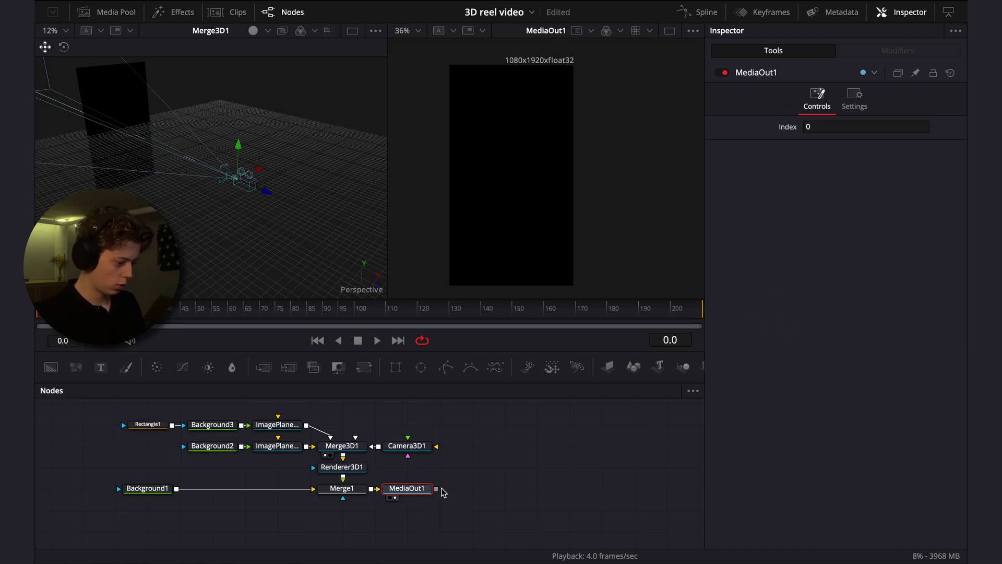
click(269, 424)
key(f)
drag(276, 186, 185, 166)
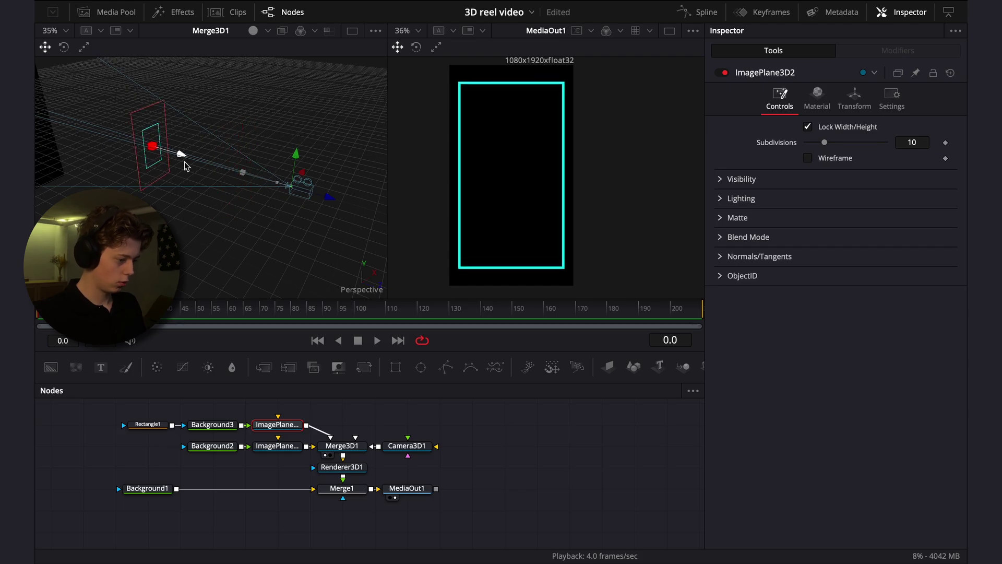
click(146, 424)
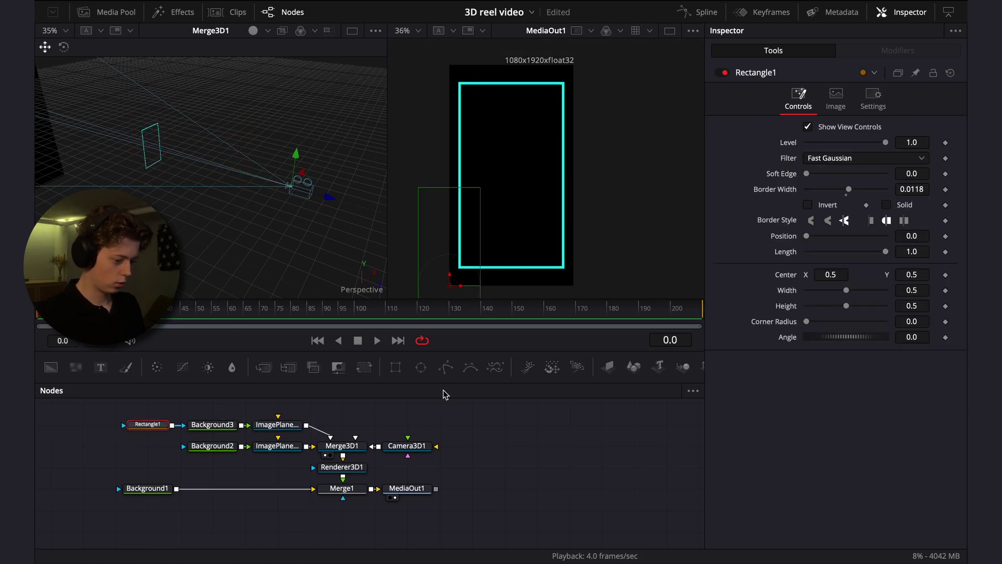
drag(956, 194, 928, 193)
Duplicate the outlined-rectangle branch, connect the copy to Merge3D1, and move its image plane farther back than the original
drag(214, 440, 54, 468)
key(ctrl+c)
key(ctrl+v)
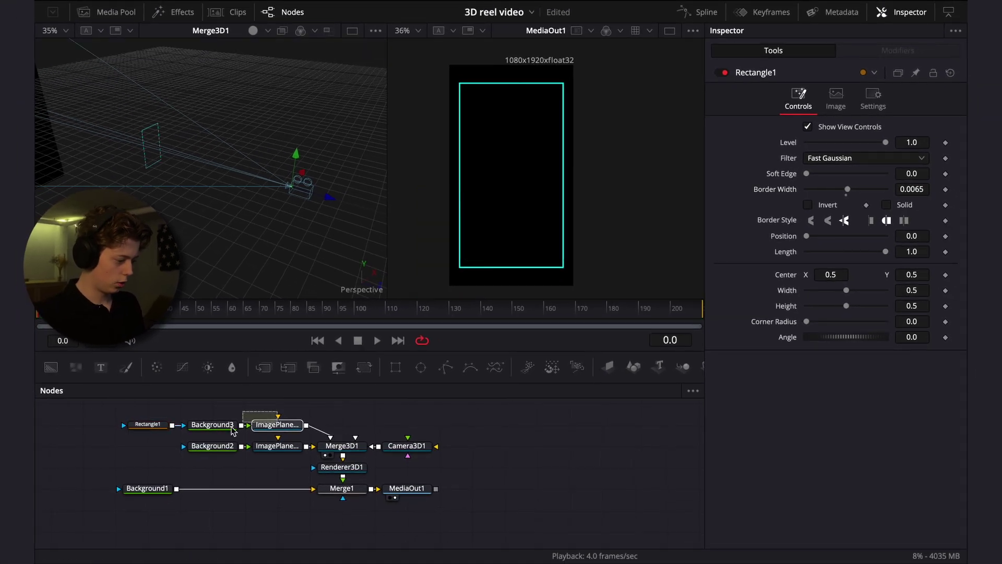
drag(213, 448, 345, 481)
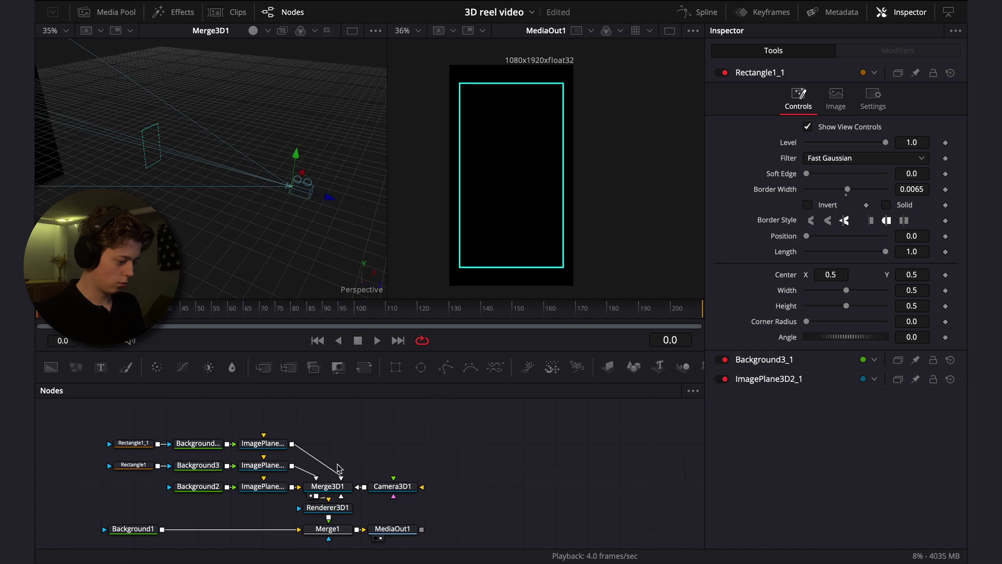
click(263, 443)
drag(181, 156, 146, 140)
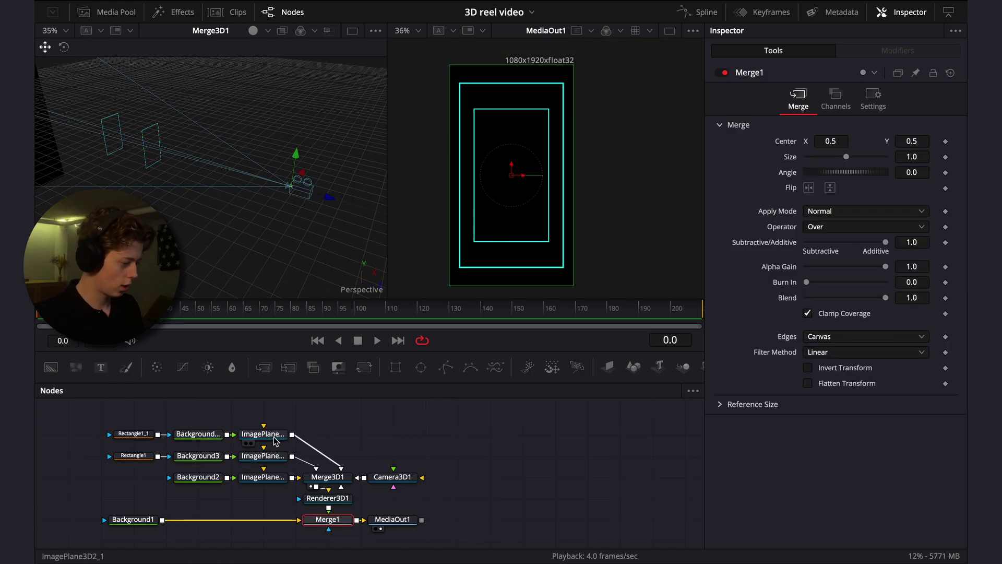
Duplicate the rearmost outline's image plane, connect the copy to Merge3D1, and feed it a new Text node
click(274, 439)
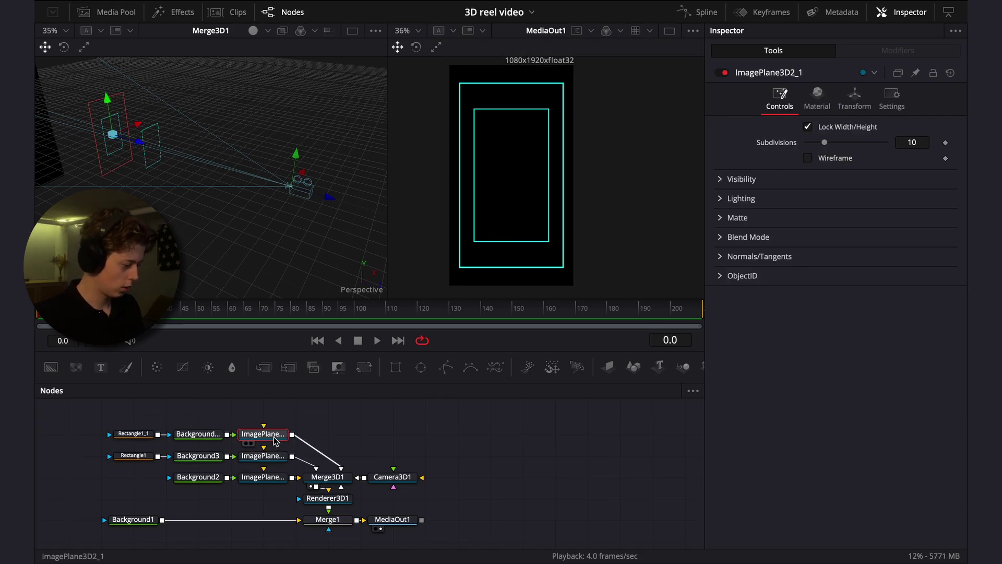
key(ctrl+c)
key(ctrl+v)
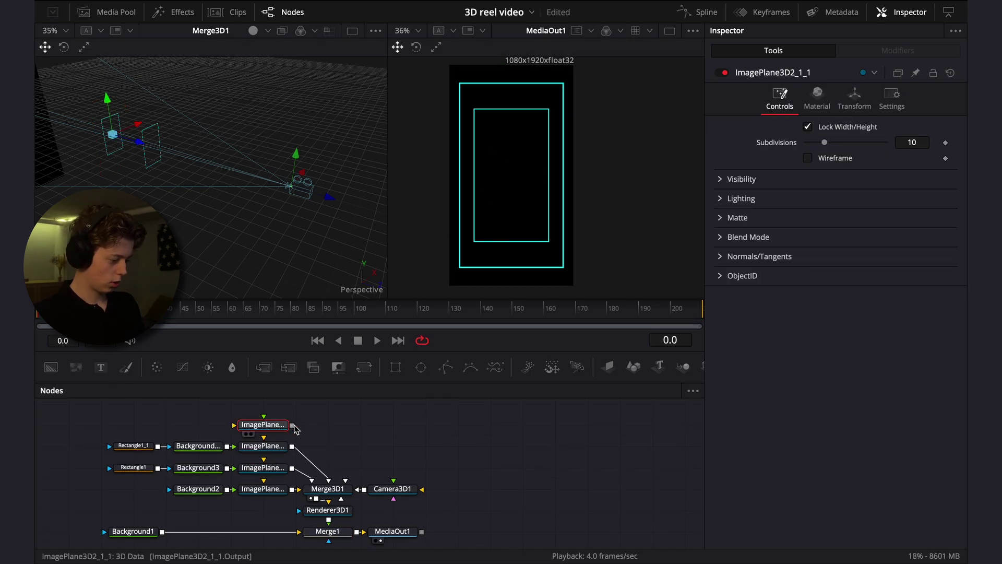
drag(292, 425, 346, 480)
drag(101, 367, 208, 431)
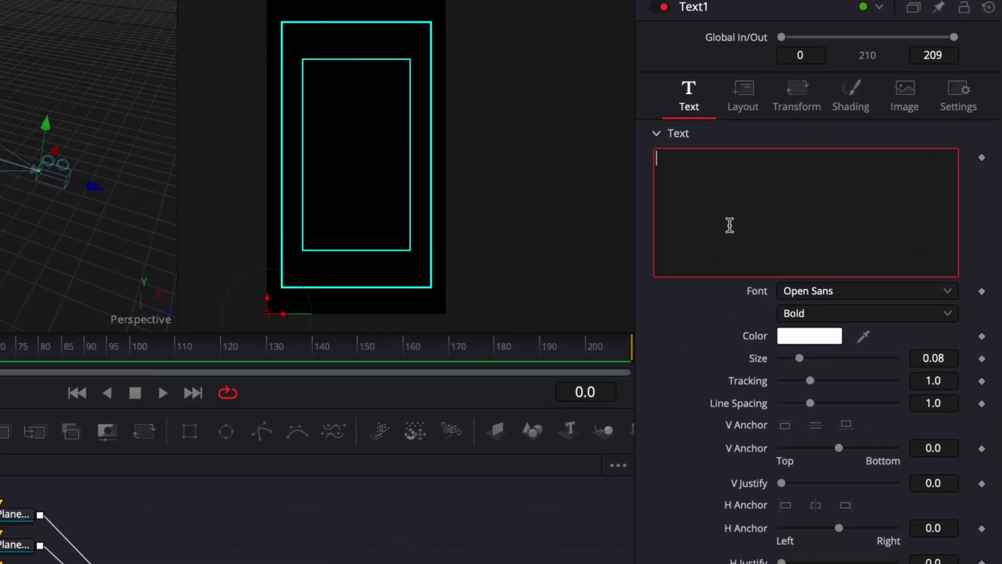
Enter "How to make" in Text1 with the Helvetica Bold font at a size of about 0.0852
text(How to make)
drag(932, 356, 948, 358)
click(876, 291)
scroll(872, 542, down, 1)
scroll(856, 501, up, 15)
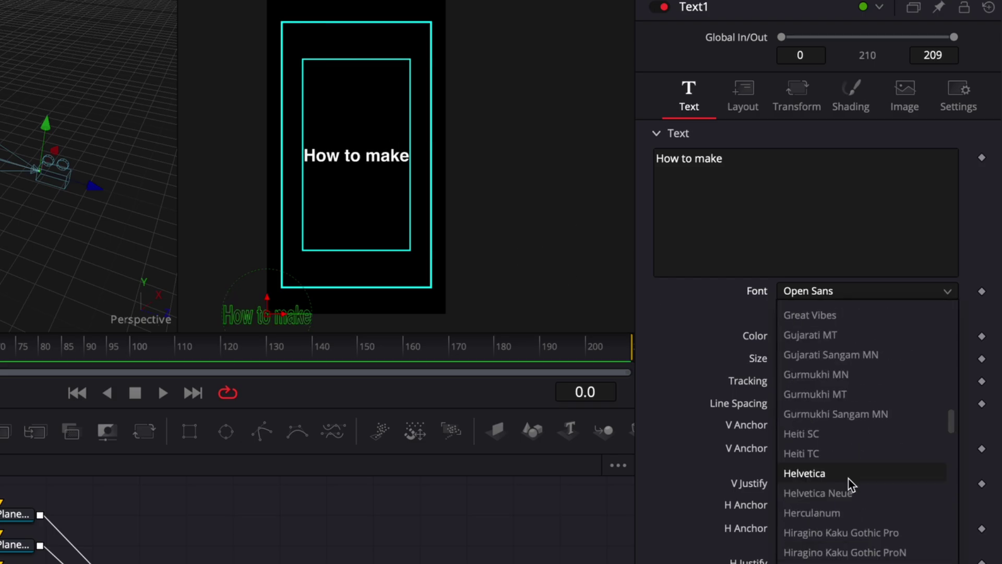
click(849, 480)
drag(934, 358, 922, 358)
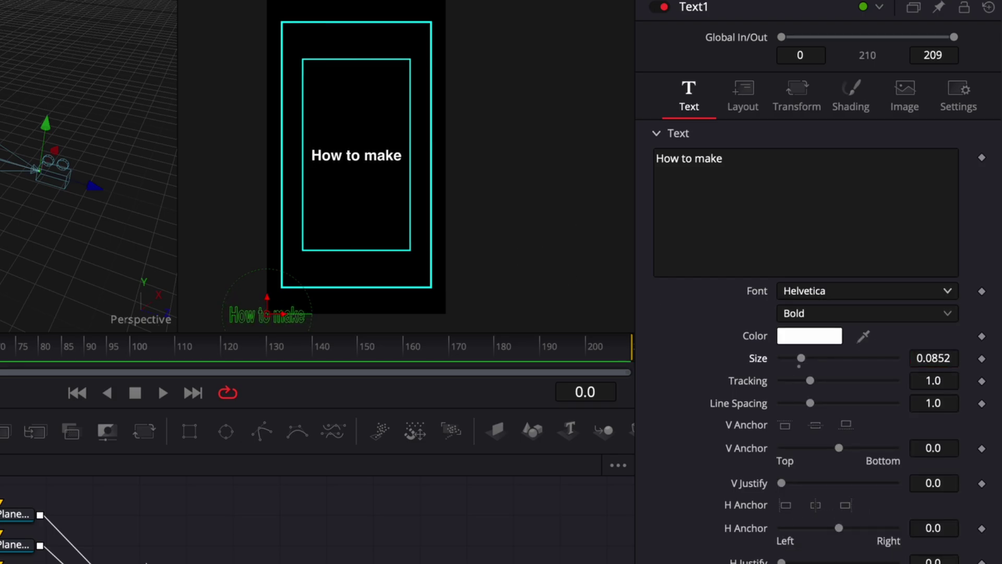
Keyframe Camera3D1's Z translation to push toward the planes, from 1.320081 at frame 0 to a closer position at frame 60
click(295, 546)
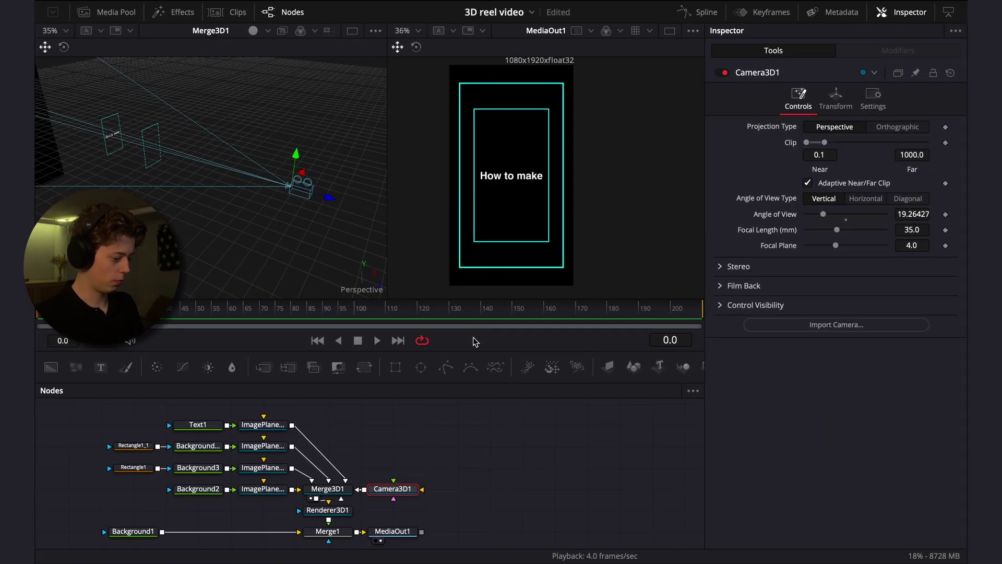
click(835, 103)
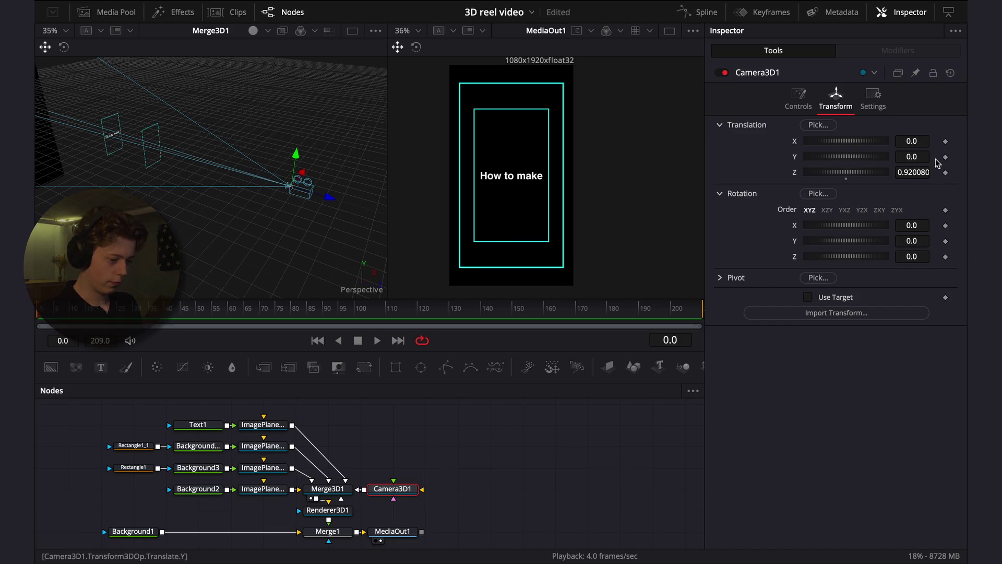
click(946, 172)
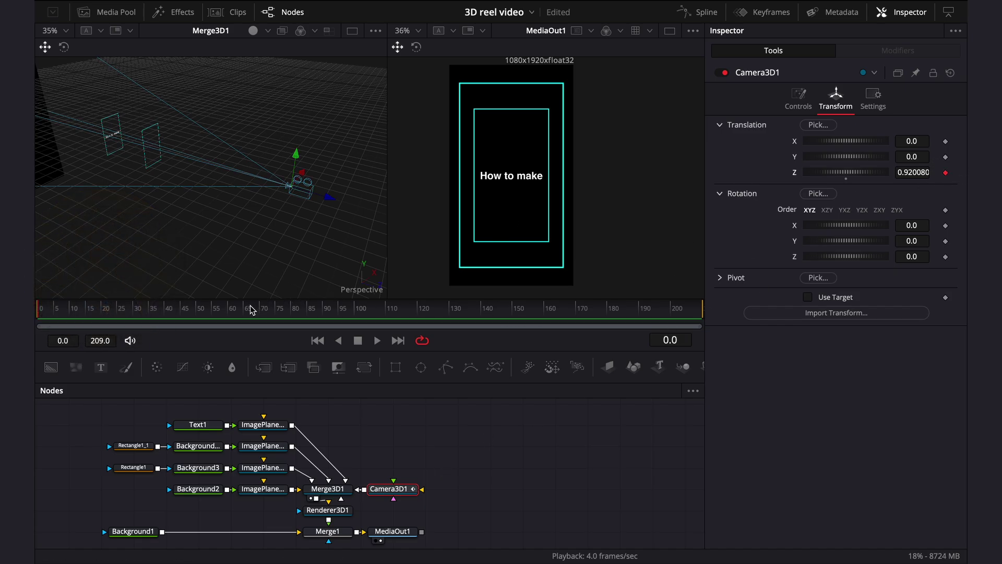
drag(237, 315, 228, 315)
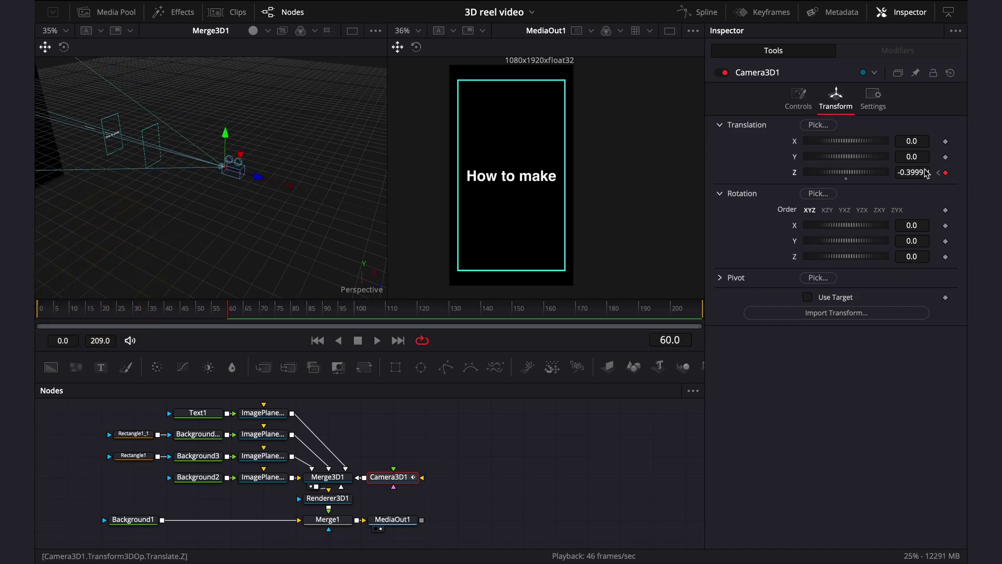
mouse_move(926, 174)
mouse_down()
mouse_move(915, 174)
mouse_move(936, 173)
mouse_up()
click(938, 172)
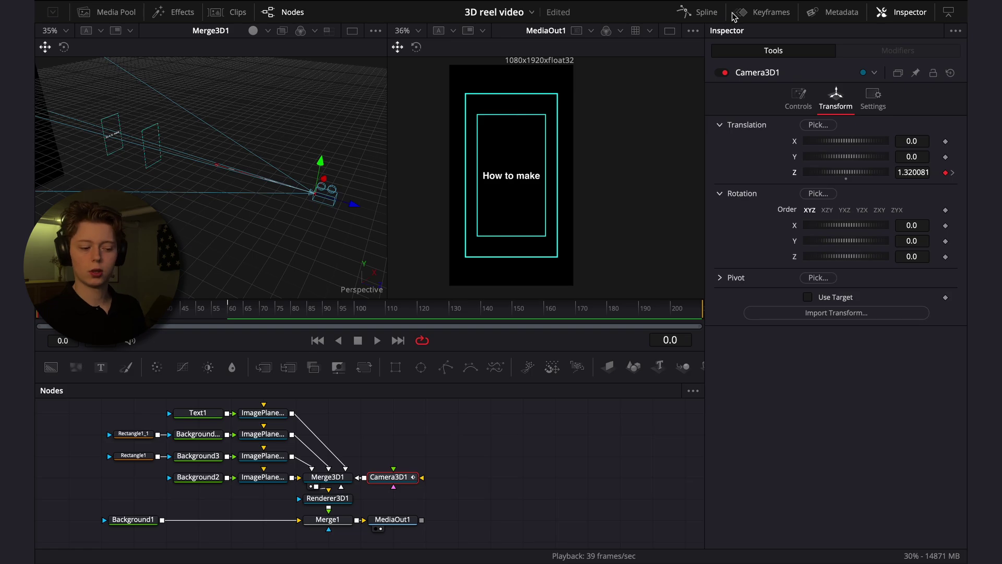
Display Camera3D1's Z Offset curve in full and smooth its keyframes at both ends
click(705, 12)
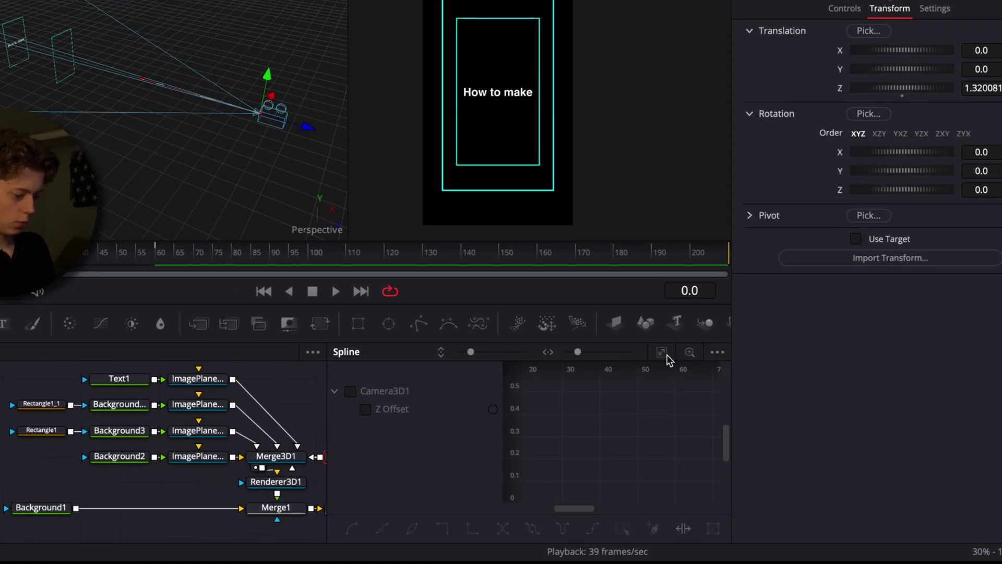
click(365, 409)
key(f)
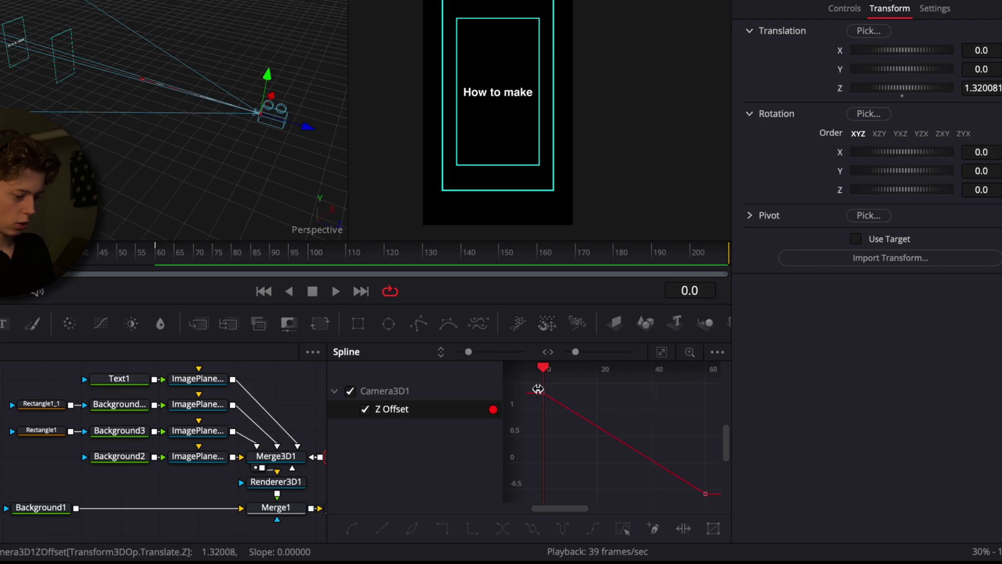
drag(538, 388, 708, 507)
key(f)
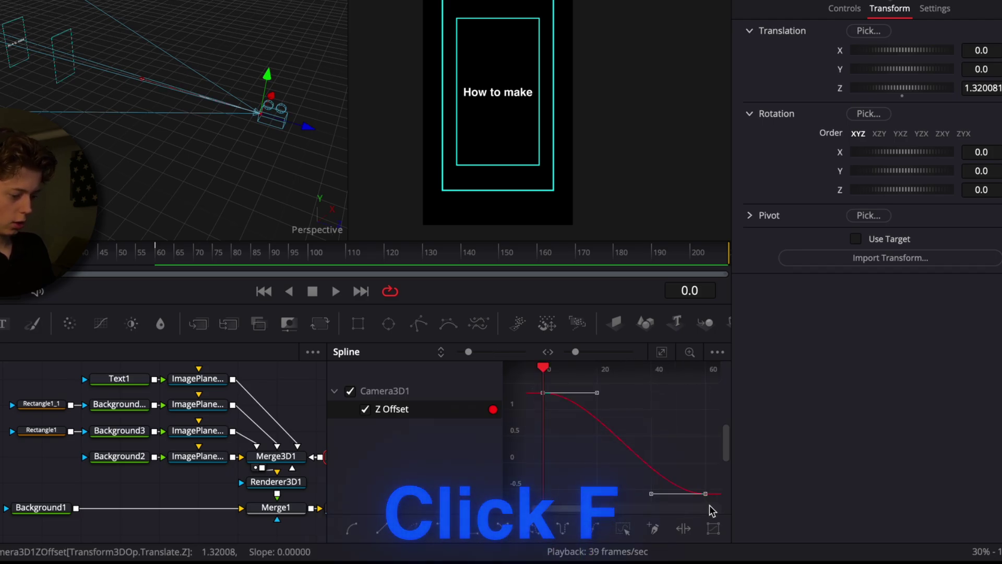
Set the ease in to 17.5 and the ease out to 39.3 on the camera's Z curve, and play back the push
key(t)
drag(685, 375, 694, 374)
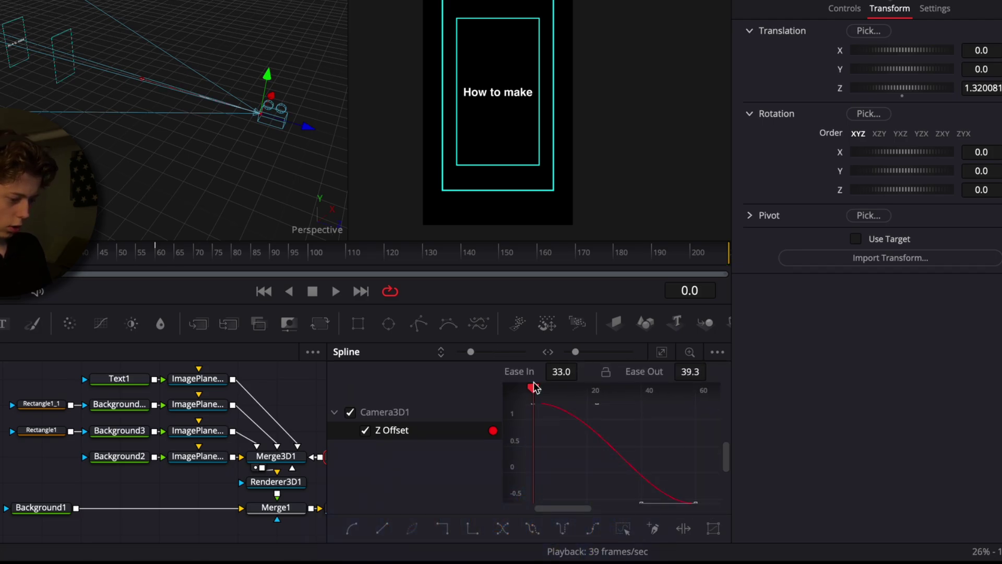
mouse_move(561, 372)
mouse_down()
mouse_move(576, 371)
mouse_move(552, 371)
mouse_move(568, 373)
mouse_up()
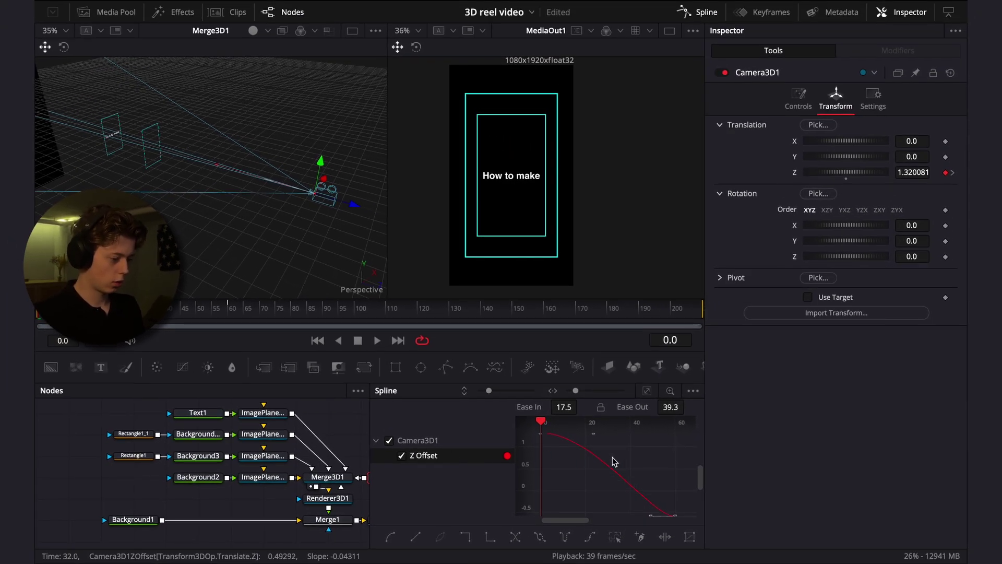
key(space)
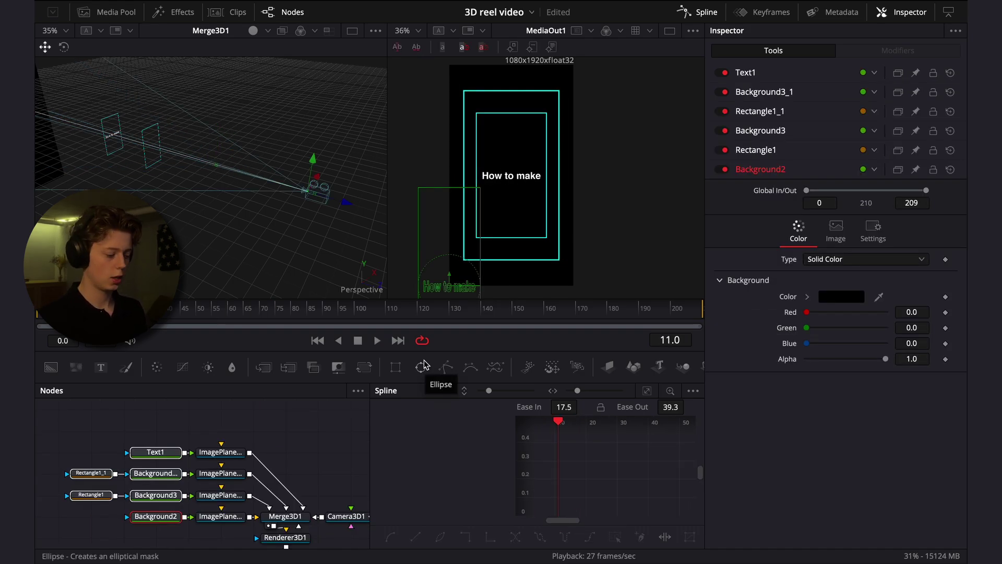
Move MediaOut1 farther from Merge1 and mask Merge1 with a new Rectangle of width 1.0 and height 0.0
scroll(317, 497, down, 3)
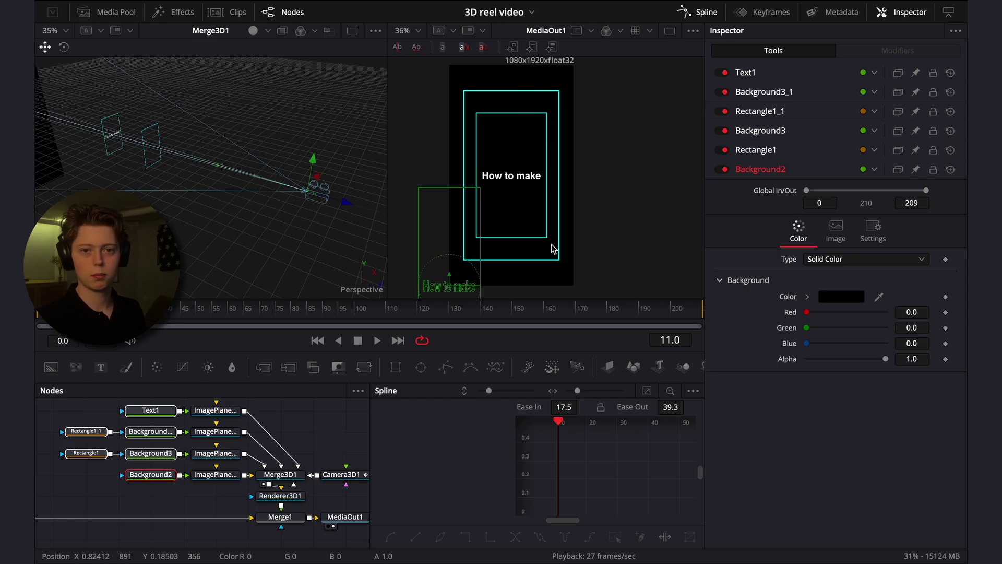
drag(335, 516, 369, 478)
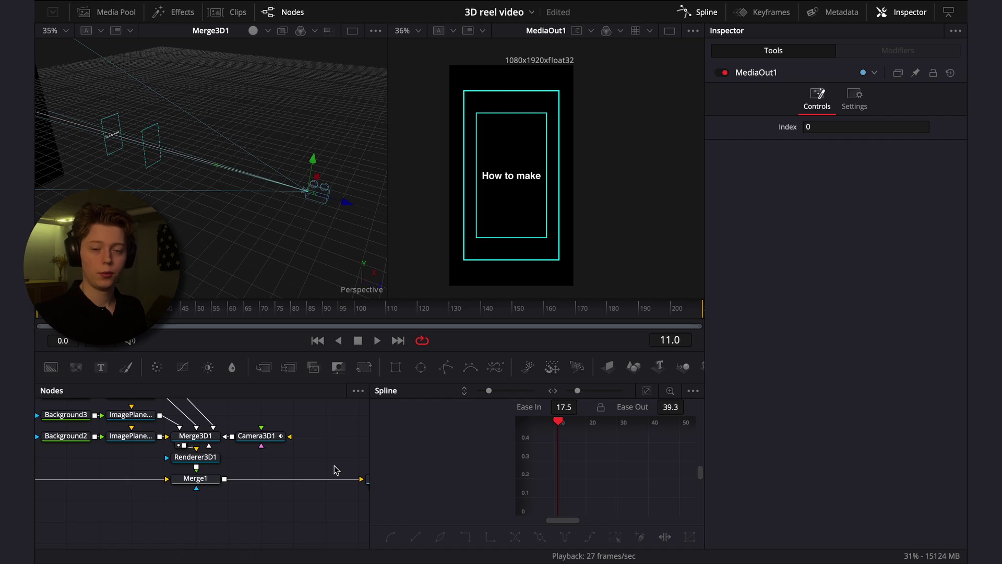
drag(395, 365, 201, 479)
mouse_move(899, 262)
mouse_down()
mouse_move(940, 263)
mouse_move(902, 274)
mouse_up()
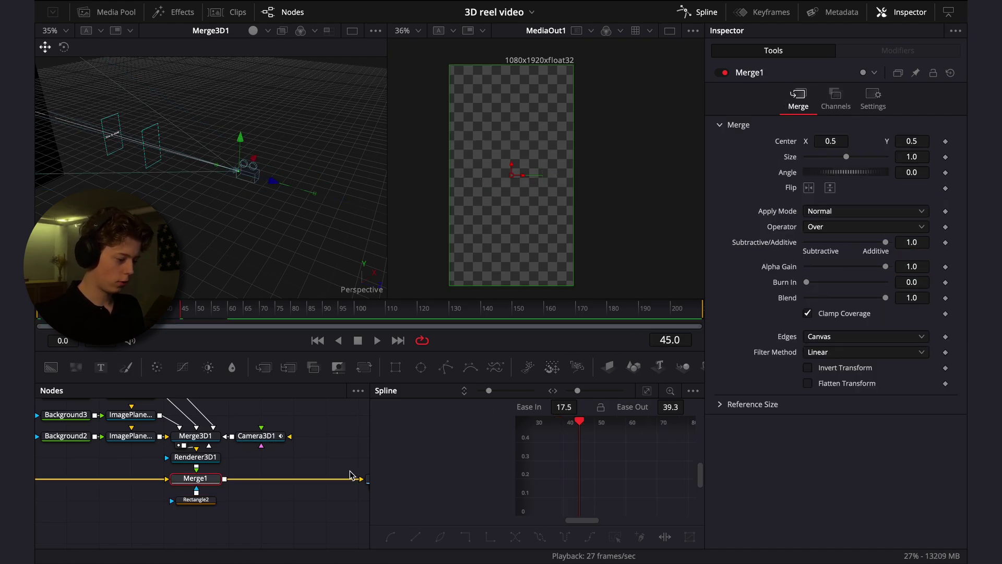
Keyframe Rectangle2's height from 0.0 at frame 45 to 1.0 at frame 70, invert the mask, and preview the transition
click(196, 499)
click(945, 274)
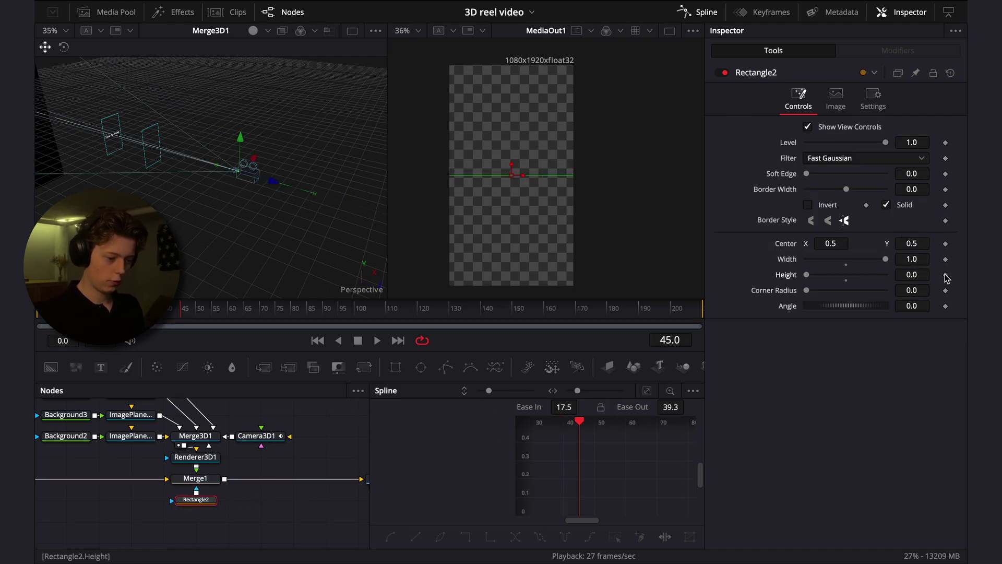
click(262, 310)
drag(806, 275, 886, 275)
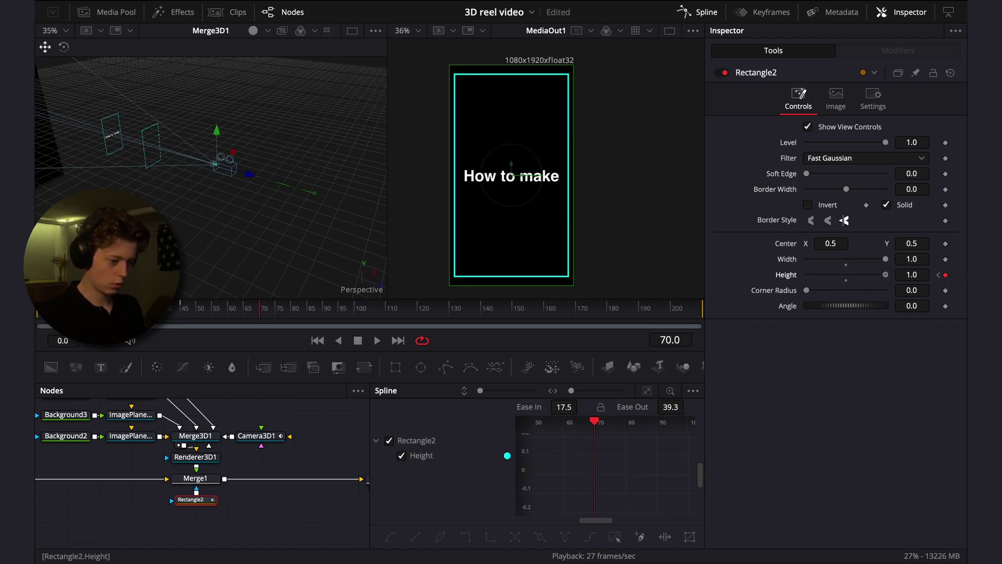
click(808, 205)
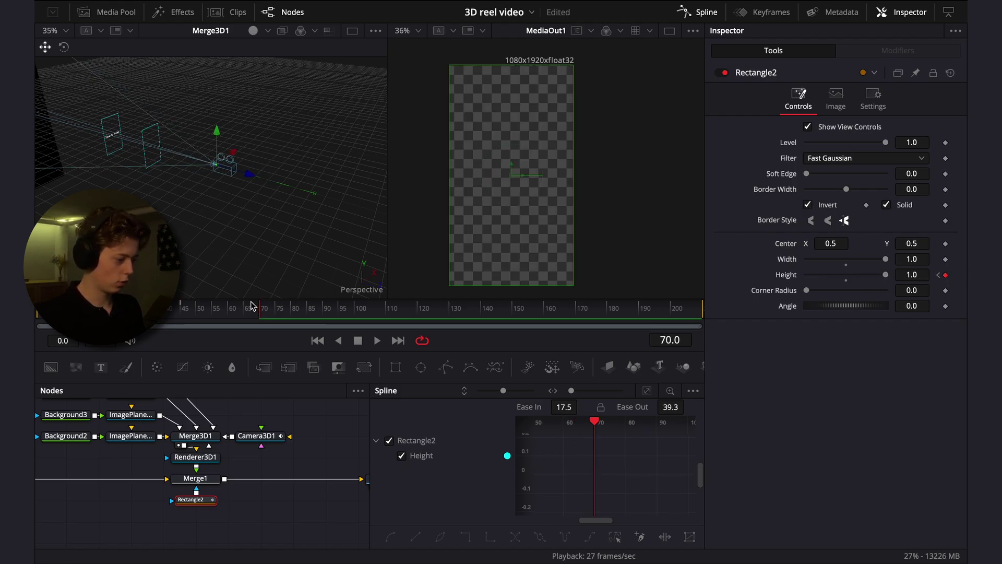
key(space)
key(space)
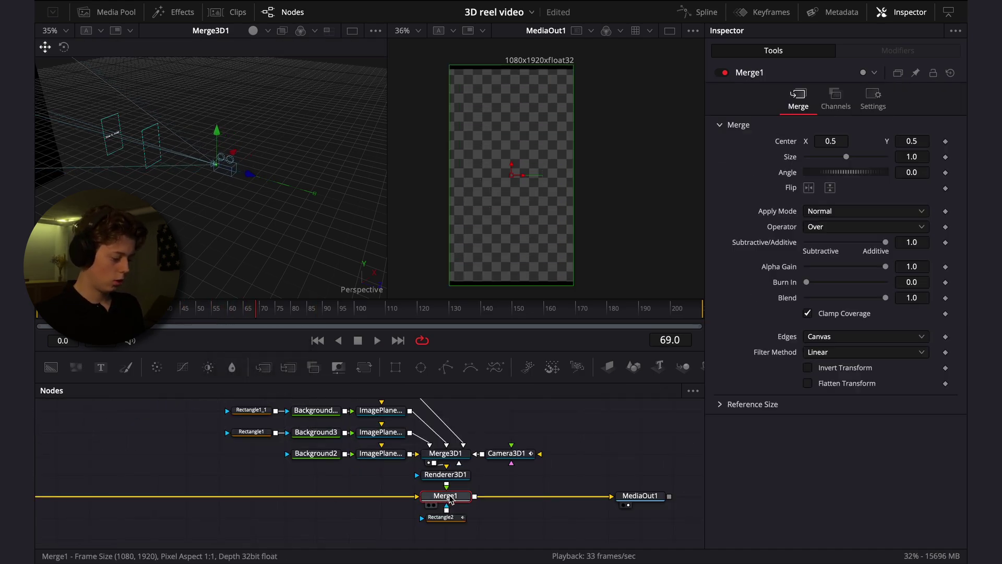
Rename the Merge1 node as Scene1
key(F2)
text(S)
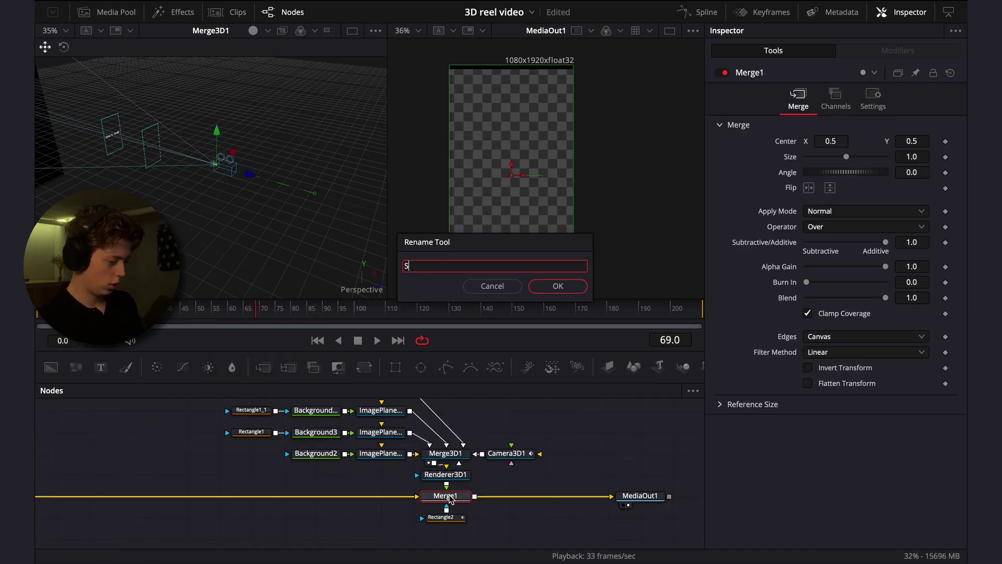
text(cene1)
key(Return)
click(537, 506)
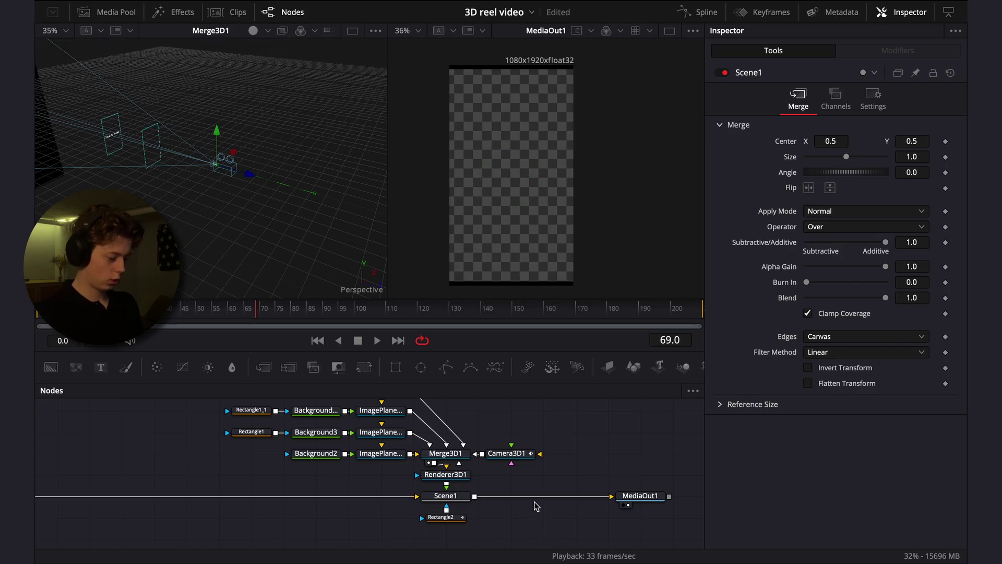
Duplicate the scene's background, single outline, camera, 3D merge, renderer and Scene1 nodes, and insert the copy between Background1 and Scene1
key(ctrl+a)
drag(208, 482, 447, 481)
click(290, 478)
key(ctrl+v)
drag(291, 477, 291, 500)
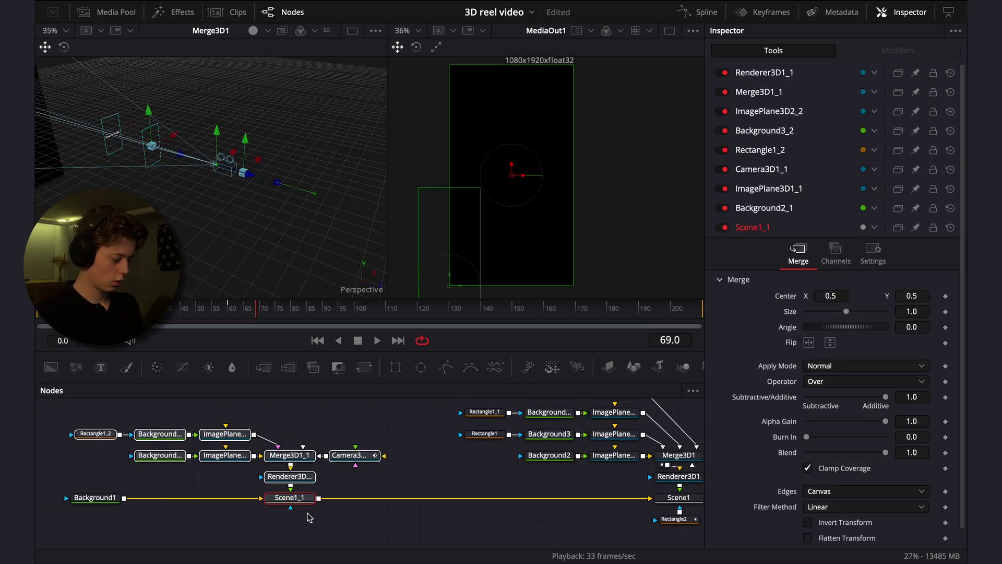
Rename the duplicated merge node Scene1_1 as Scene2
click(308, 514)
click(308, 500)
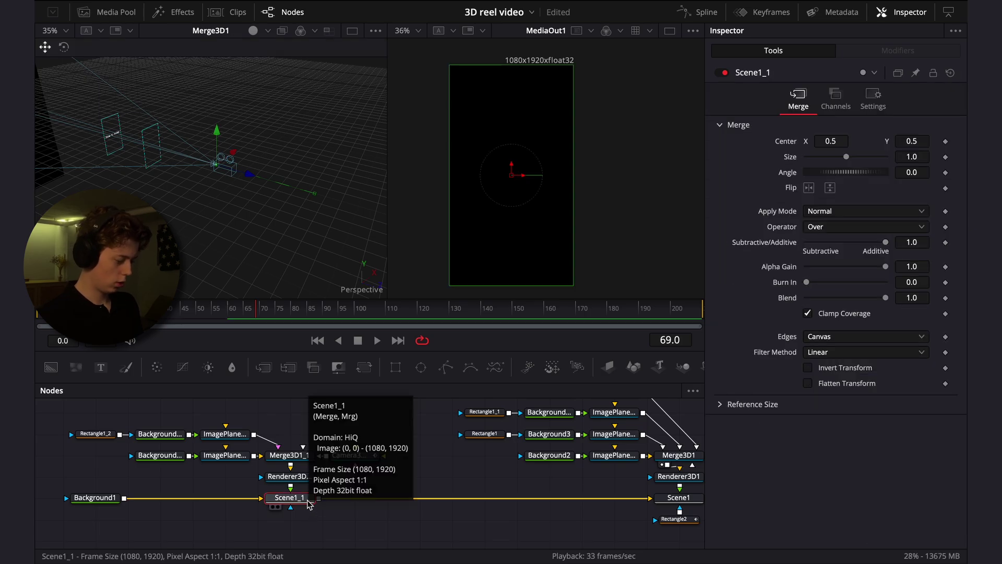
key(F2)
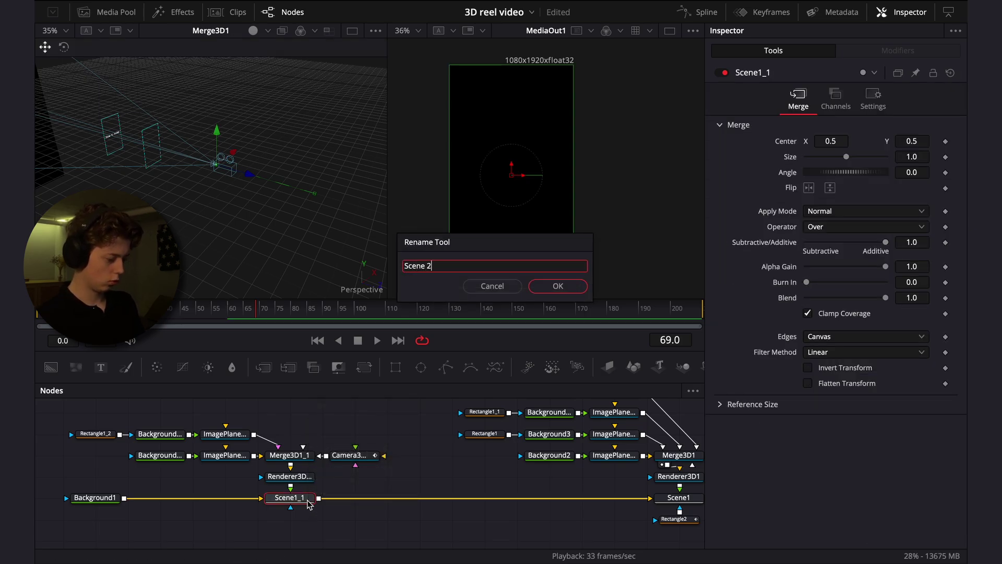
key(Return)
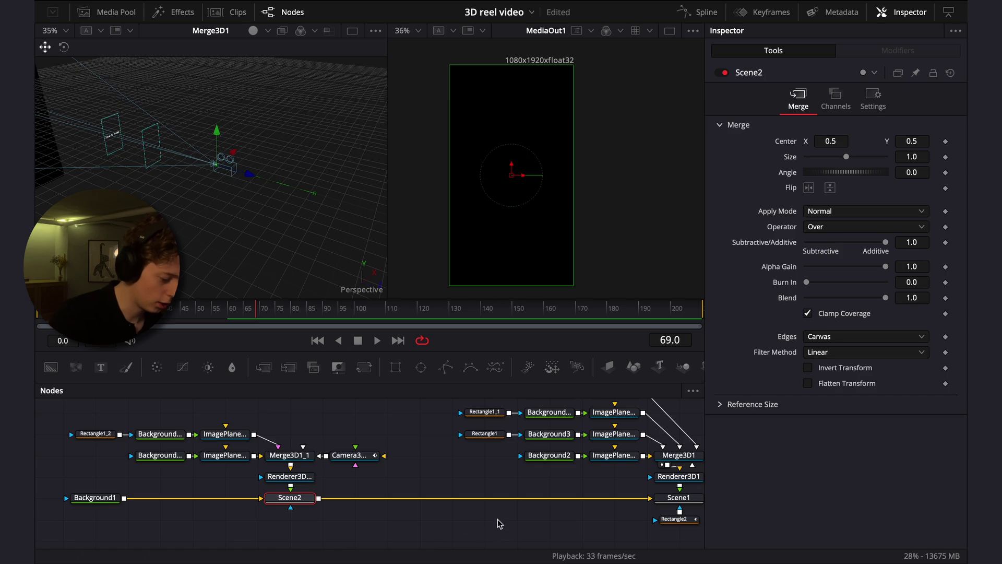
drag(535, 514, 474, 497)
drag(638, 487, 557, 490)
scroll(557, 488, right, 3)
scroll(360, 471, left, 5)
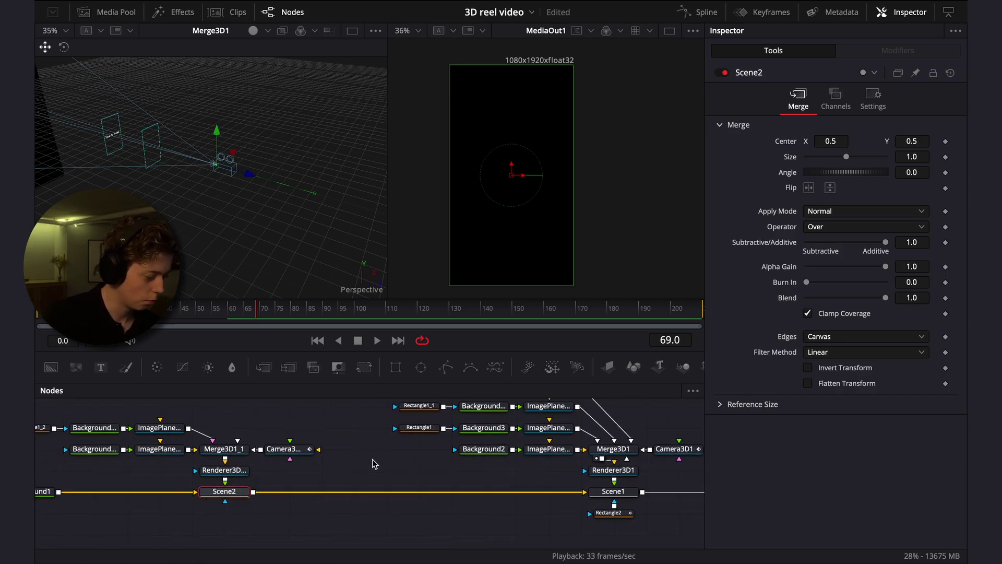
click(382, 506)
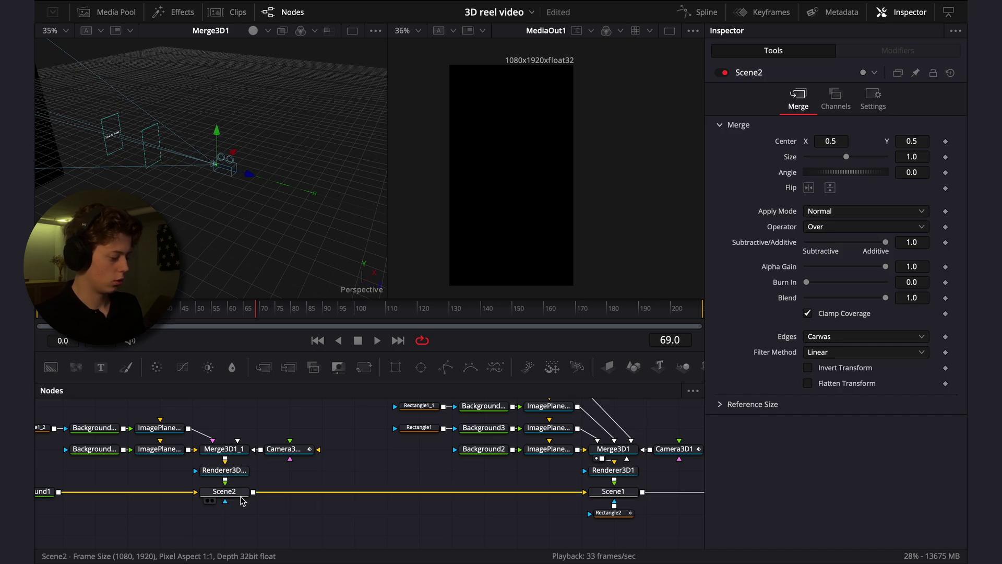
scroll(246, 496, left, 5)
scroll(522, 470, right, 12)
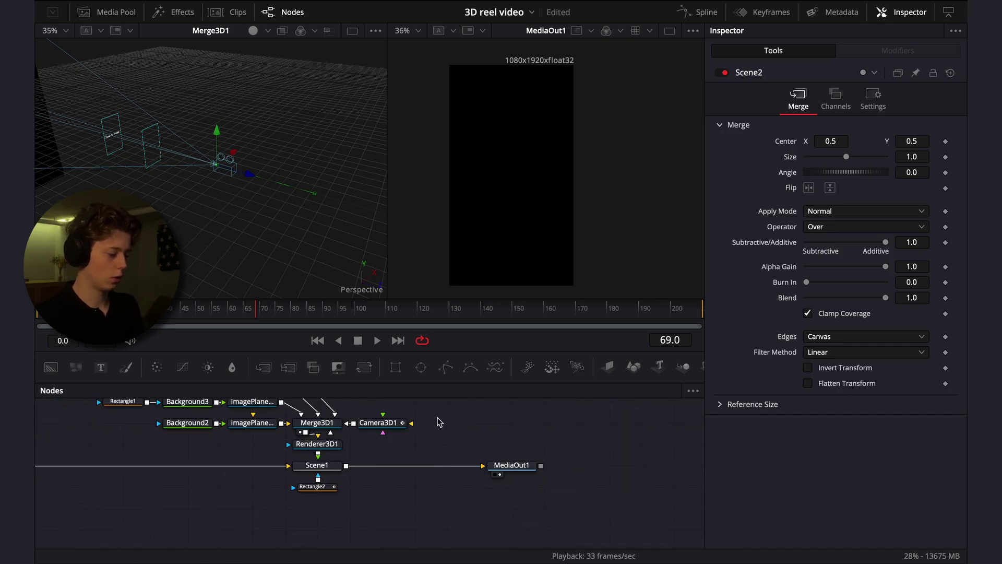
Reset Camera3D1_1 to clear its copied animation, and move it back from the outline to a Z translation of about 1.15
key(ctrl+v)
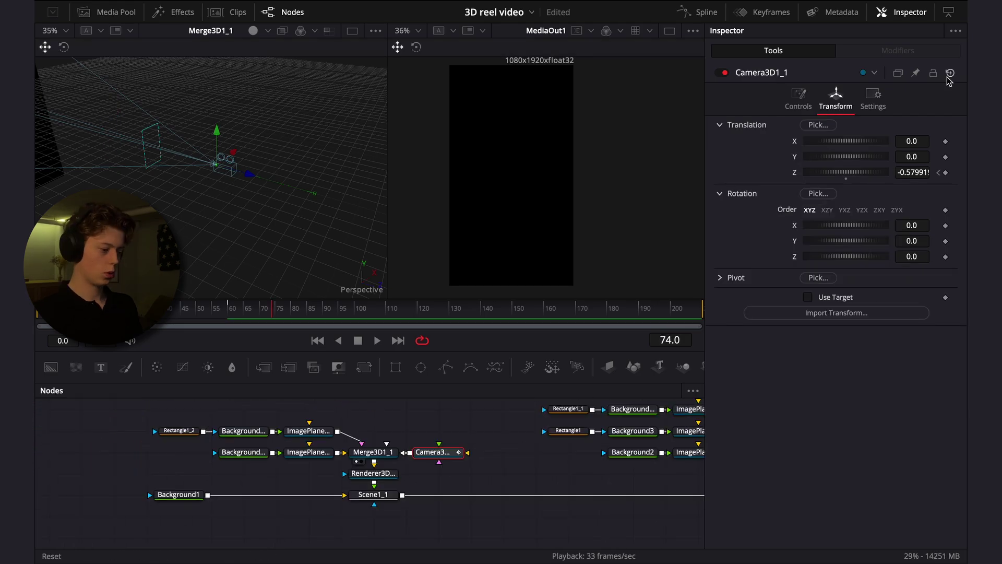
click(952, 72)
click(273, 183)
drag(277, 185, 340, 206)
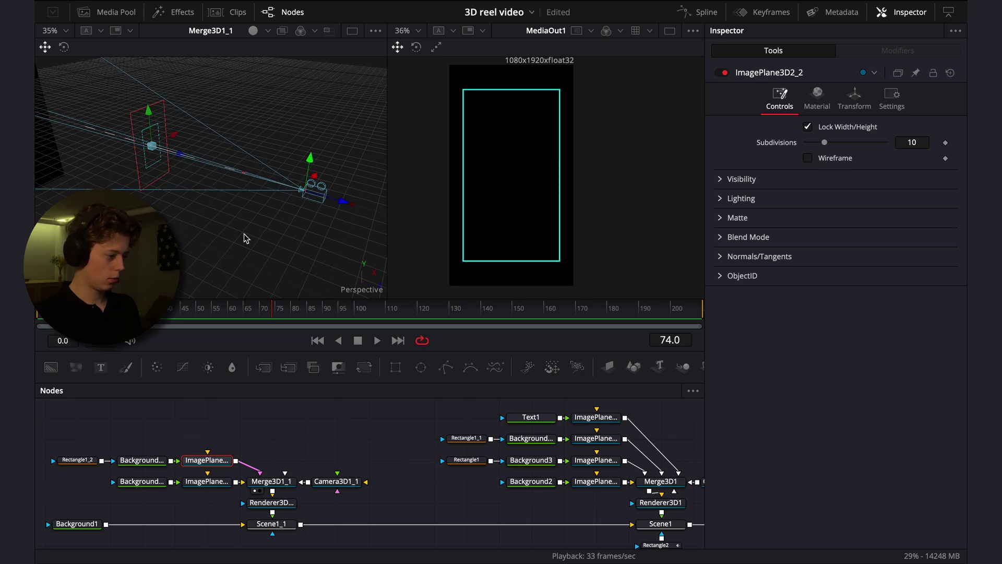
Change the color of Background2_1, which feeds the duplicated scene's rear image plane, to white
scroll(256, 233, left, 3)
click(111, 85)
drag(172, 120, 63, 119)
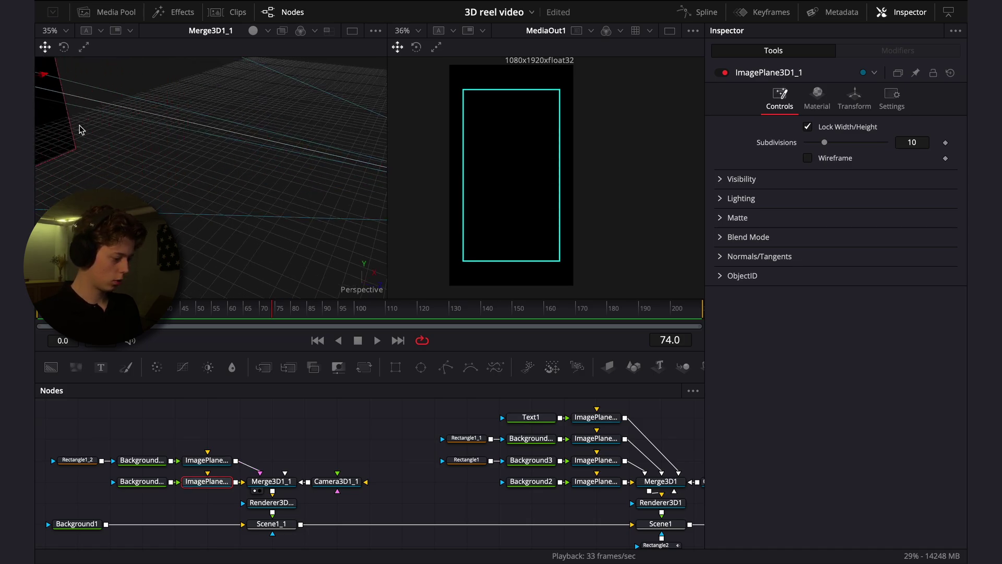
click(141, 482)
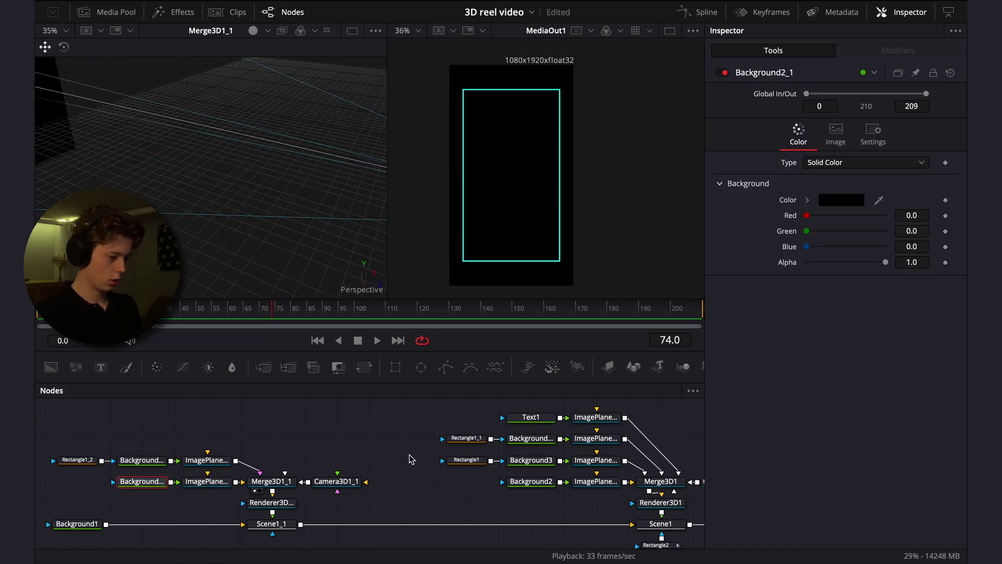
click(832, 202)
click(293, 304)
click(298, 464)
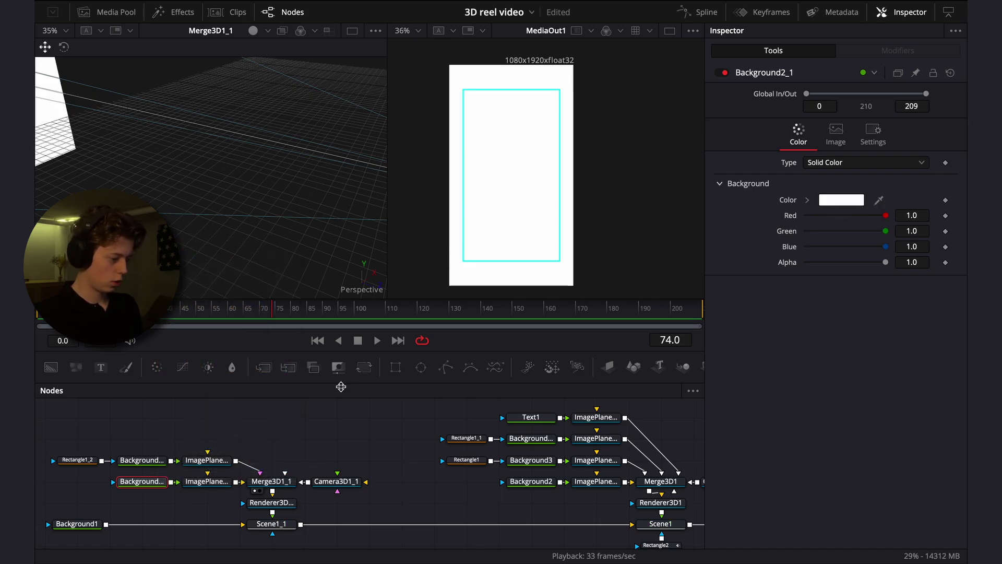
Scale down the duplicated outline's image plane and increase Rectangle1_2's border width for a thicker frame
click(141, 460)
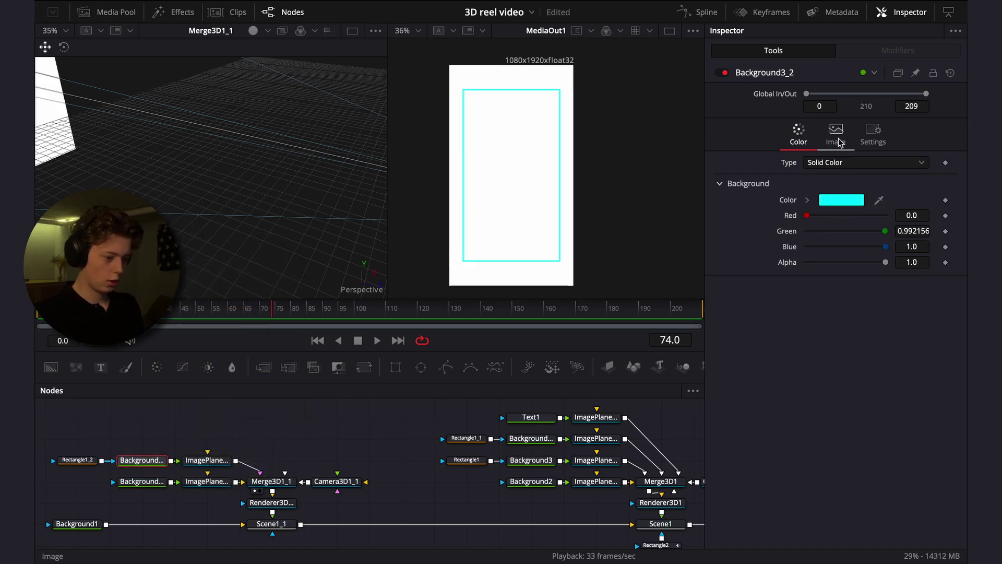
click(192, 462)
drag(911, 329, 856, 329)
mouse_move(250, 308)
mouse_down()
mouse_move(192, 311)
mouse_move(259, 311)
mouse_up()
click(524, 13)
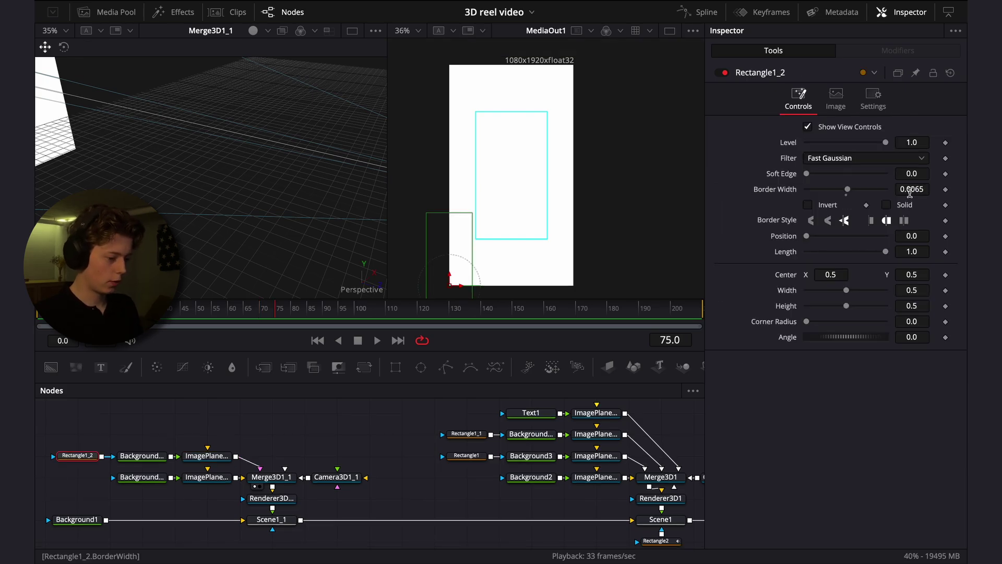
drag(910, 192, 921, 192)
Keyframe Camera3D1_1's Z translation from 1.776884 at frame 45 to a position closer to the outline at frame 85
click(338, 477)
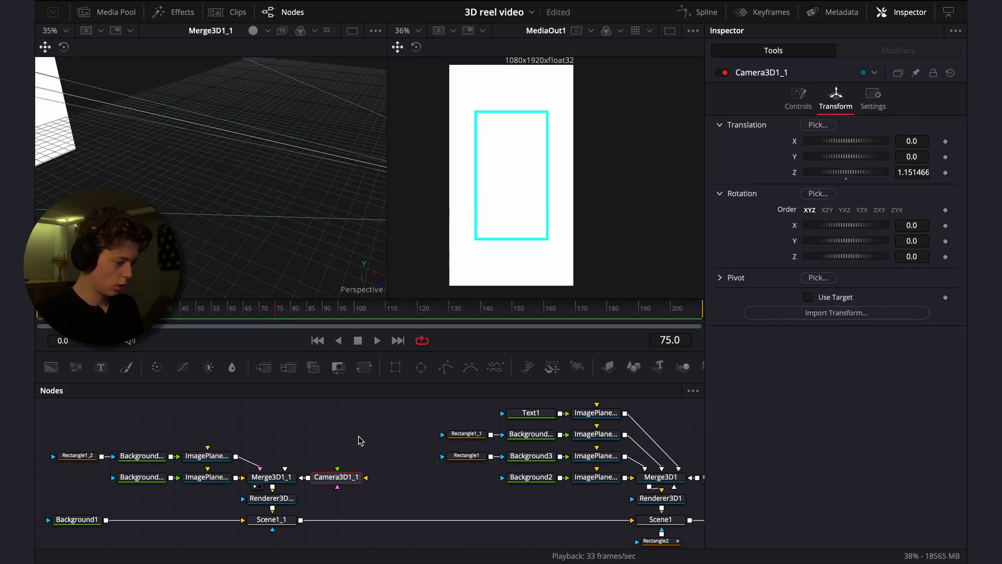
drag(320, 267, 169, 203)
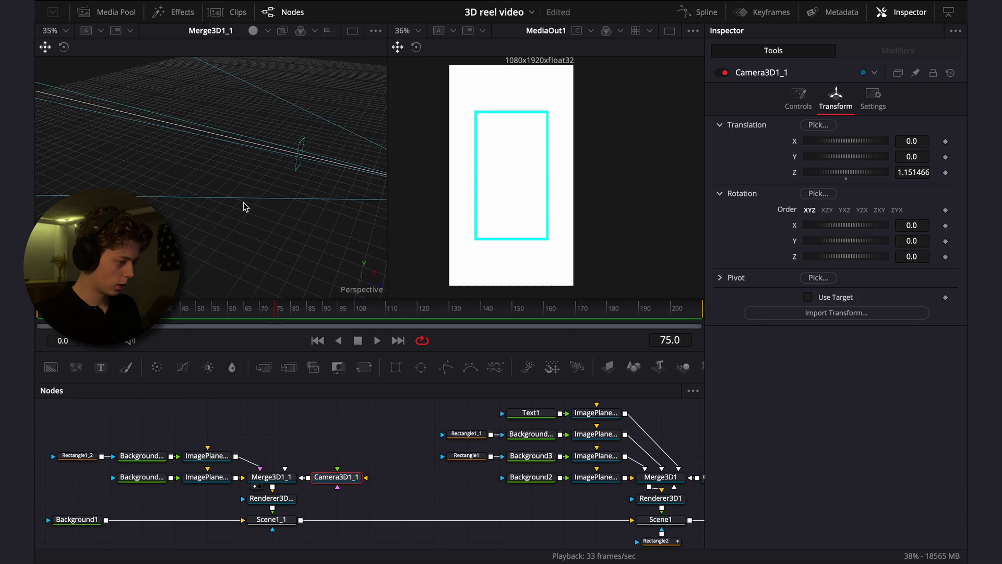
drag(267, 308, 181, 308)
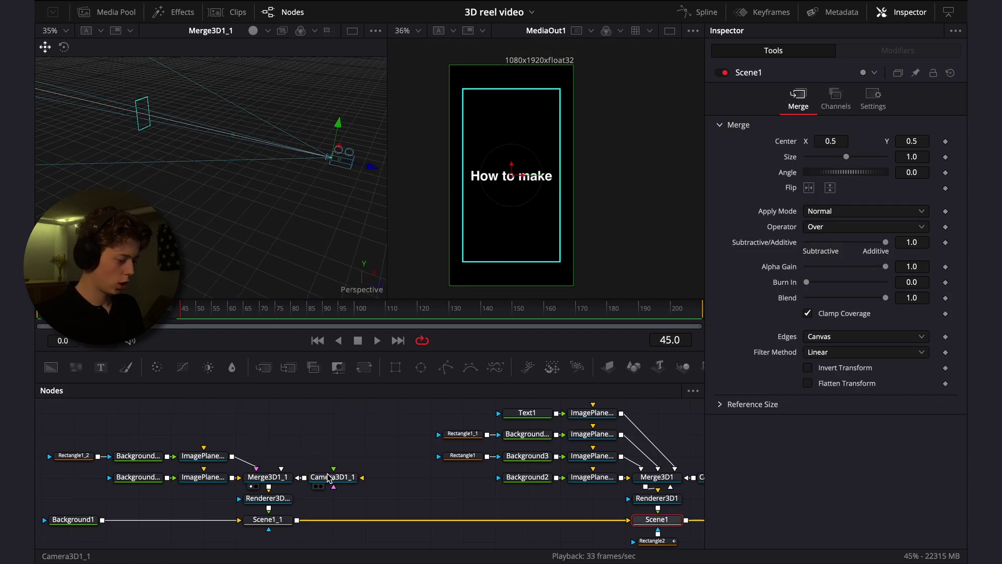
click(329, 478)
click(945, 172)
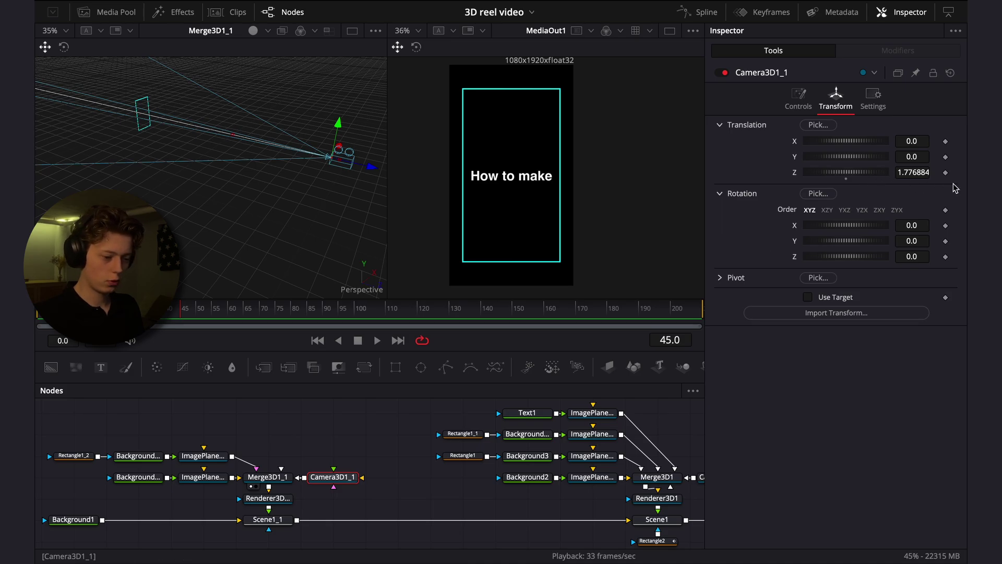
drag(291, 313, 321, 317)
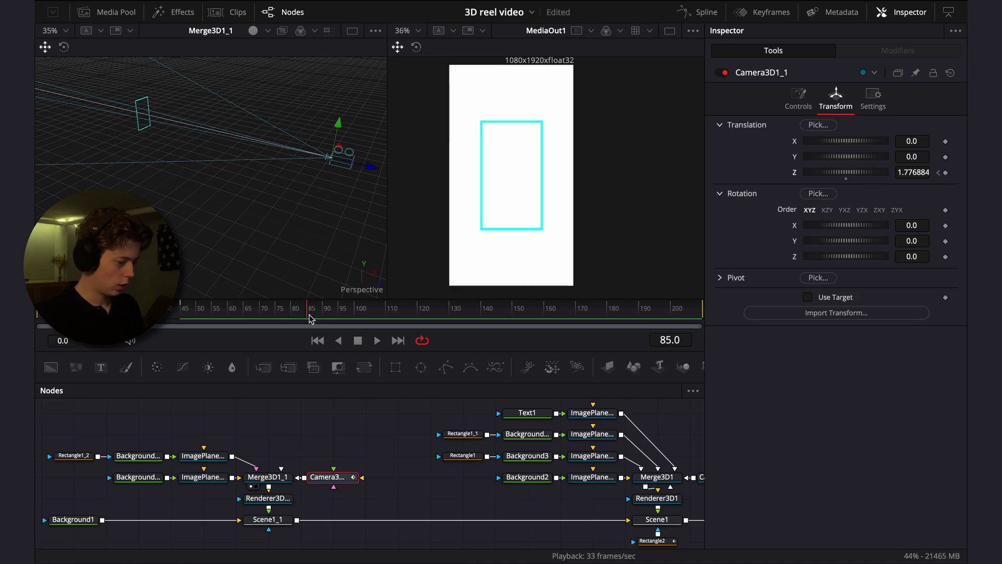
drag(914, 172, 831, 172)
Show only Camera3D1_1's Z Offset curve in the spline editor and smooth its keyframes with Ease In 65.3 and Ease Out 0.0
key([)
click(699, 12)
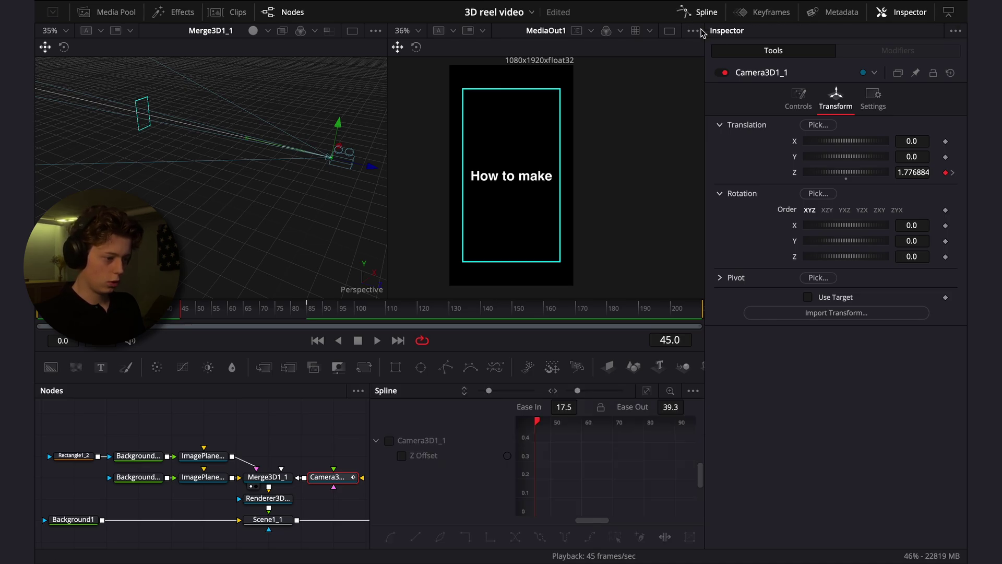
click(692, 391)
click(694, 393)
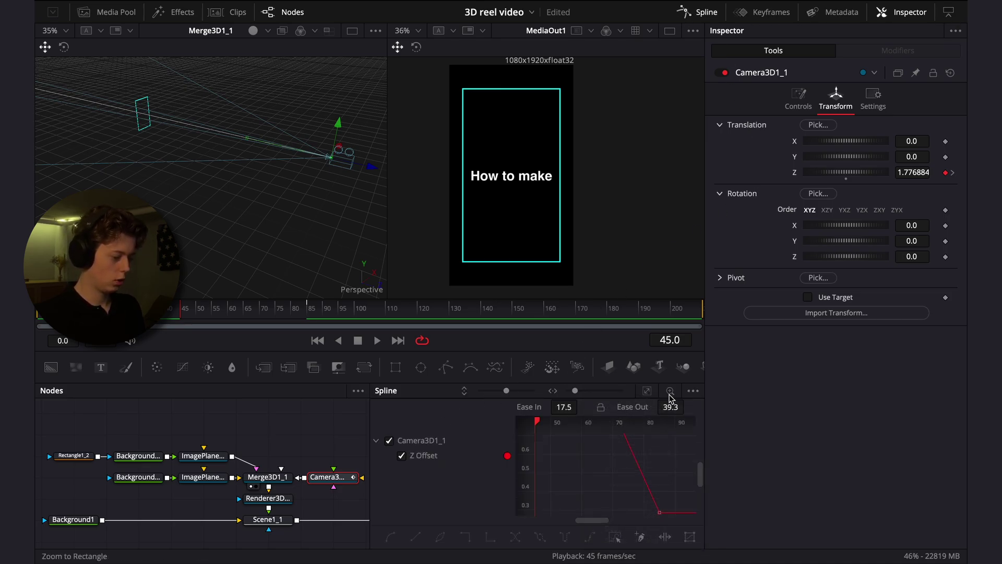
click(693, 391)
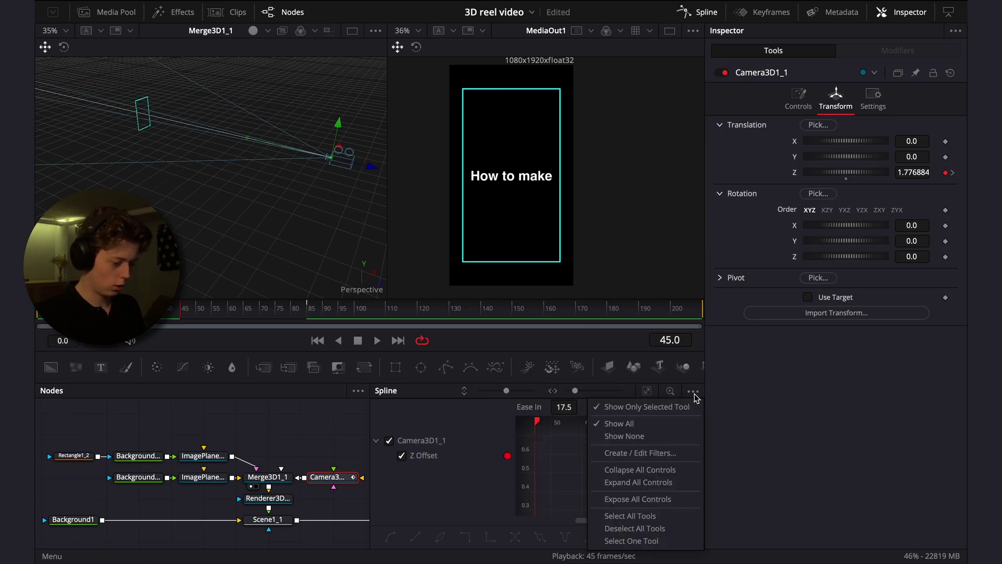
click(676, 411)
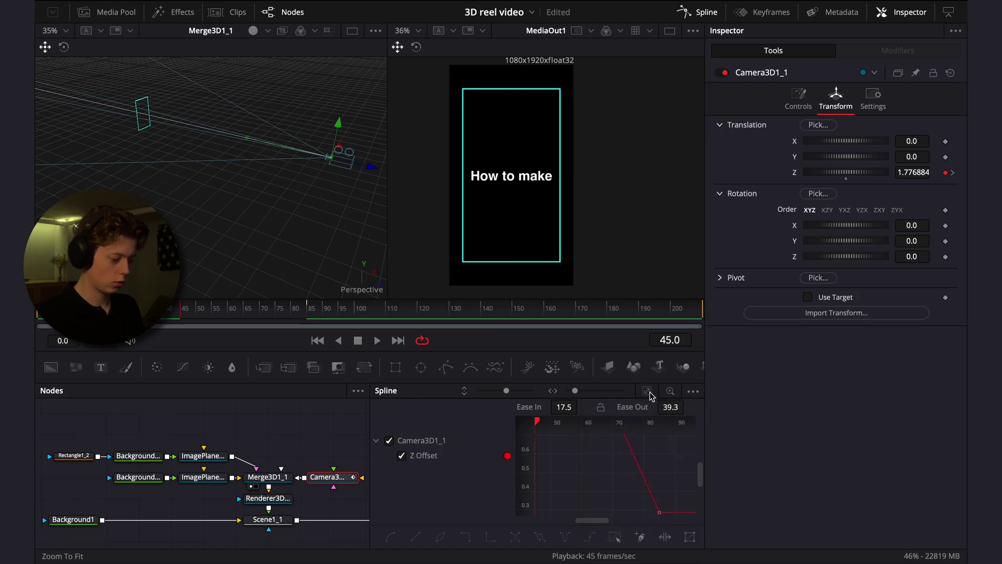
click(689, 537)
key(s)
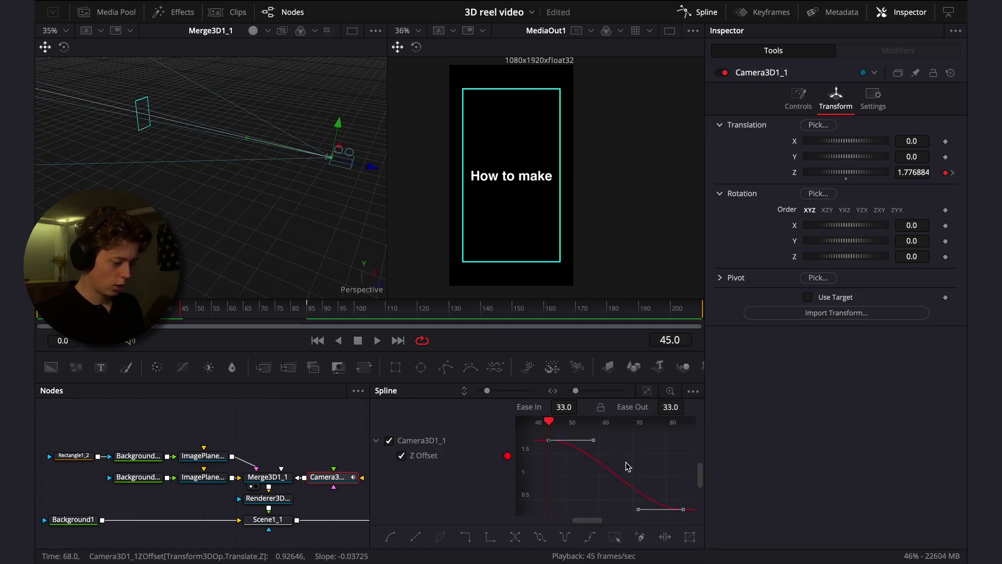
drag(568, 409, 559, 409)
drag(670, 407, 687, 413)
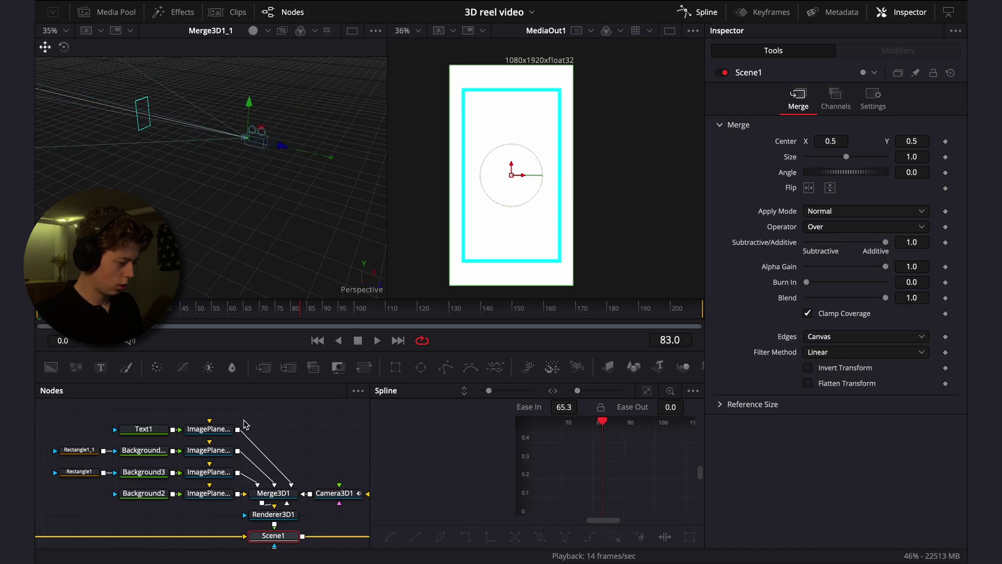
Copy the "How to make" text and its image plane into the second scene and color the text black (Licorice)
drag(266, 416, 211, 501)
key(ctrl+v)
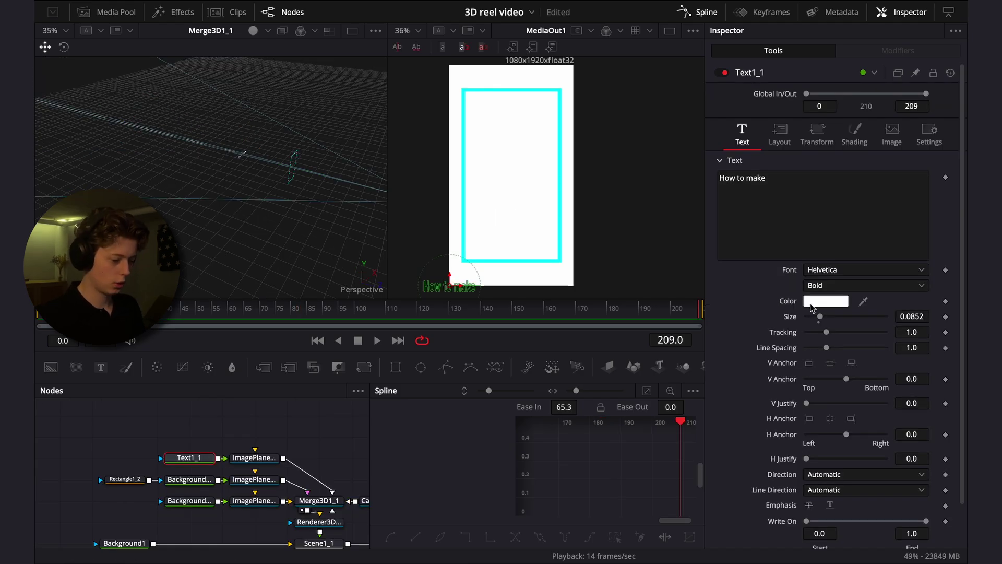
click(814, 301)
click(174, 313)
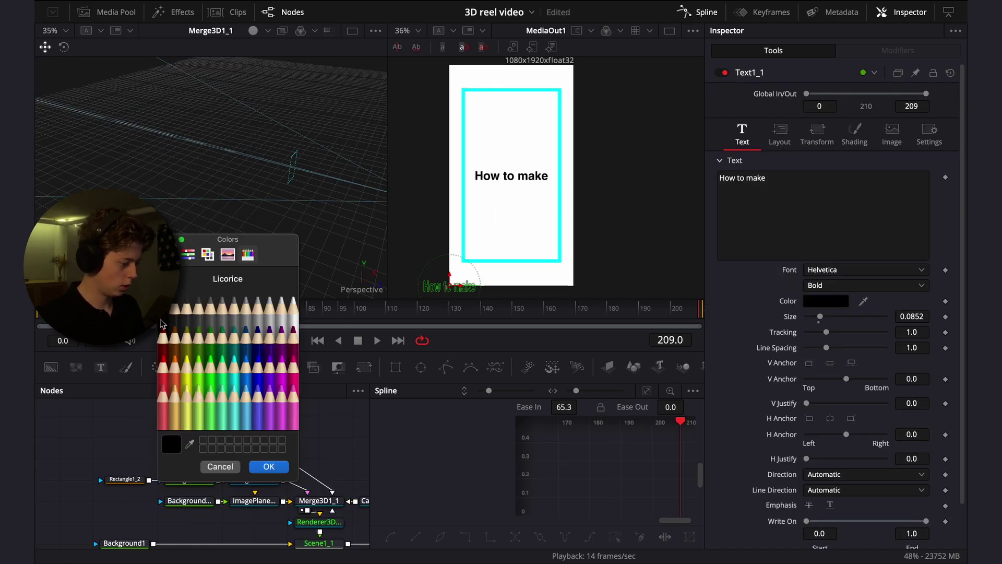
click(269, 466)
Change the copied text to "These" and increase its size to 0.1557
click(792, 208)
drag(791, 208, 647, 179)
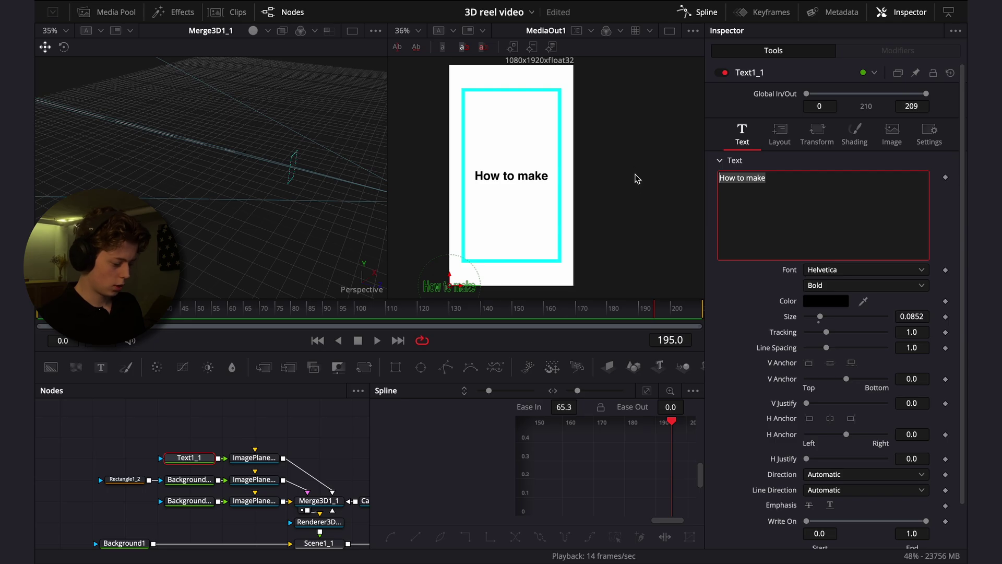
text(These)
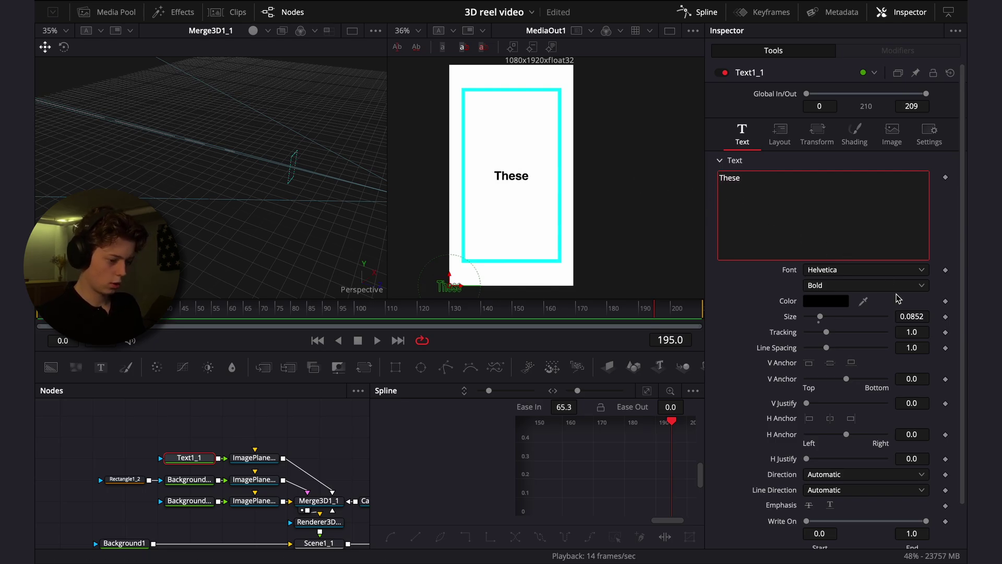
drag(913, 316, 911, 316)
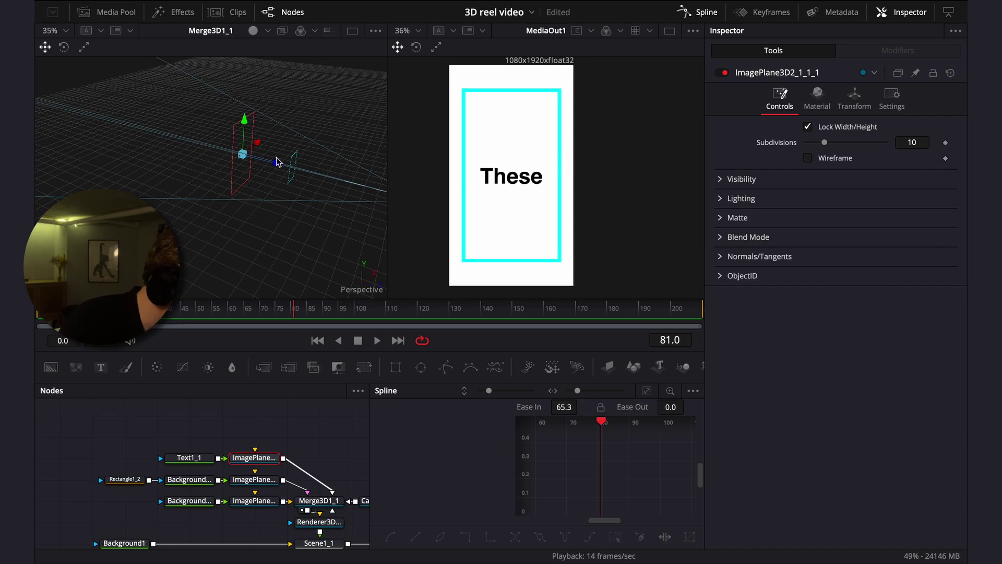
Move the "These" image plane in front of the outline toward the camera and scale it down to 0.453
drag(277, 166, 377, 188)
drag(308, 207, 193, 186)
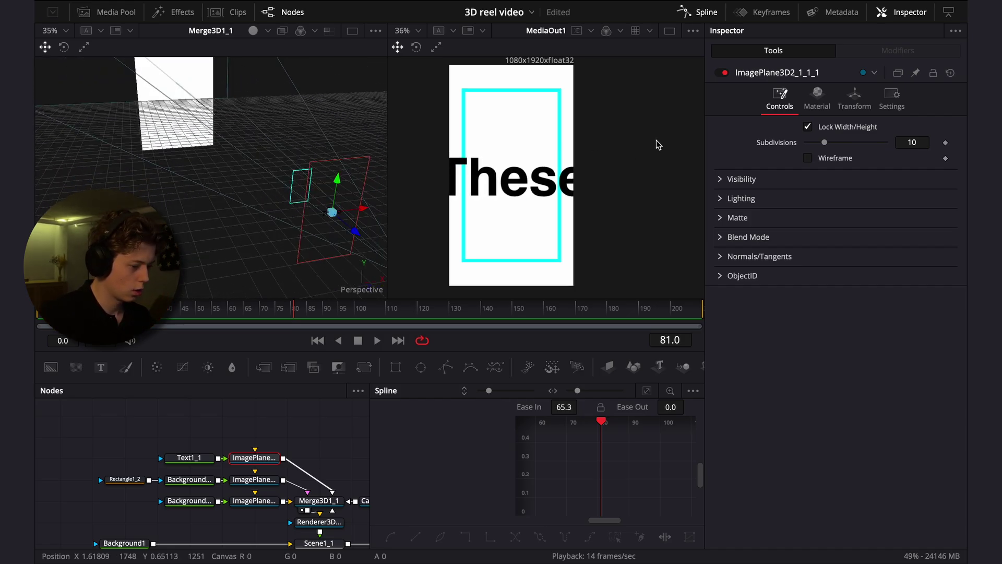
click(849, 105)
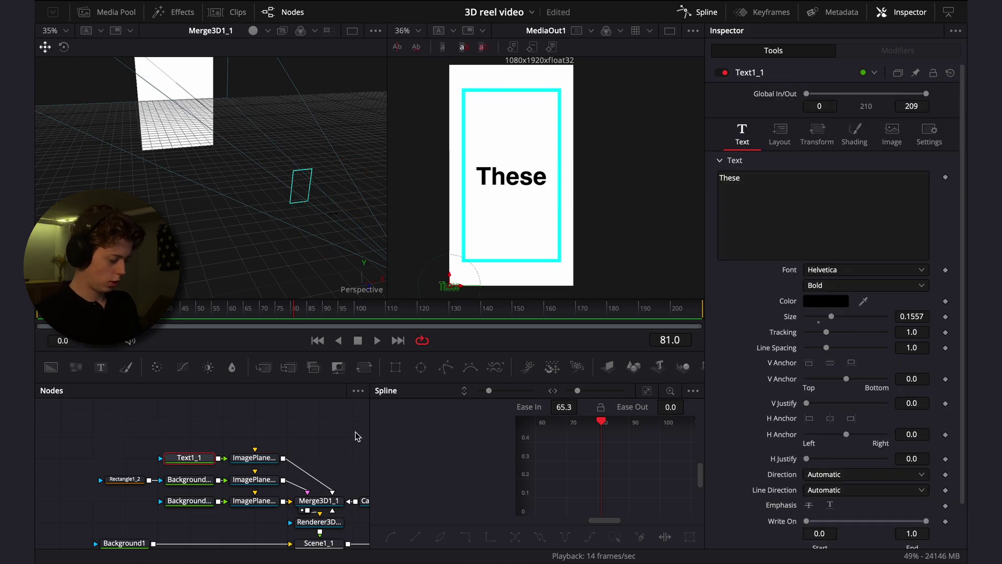
Rename the Text1_1 node as These
key(F2)
text(These)
key(Return)
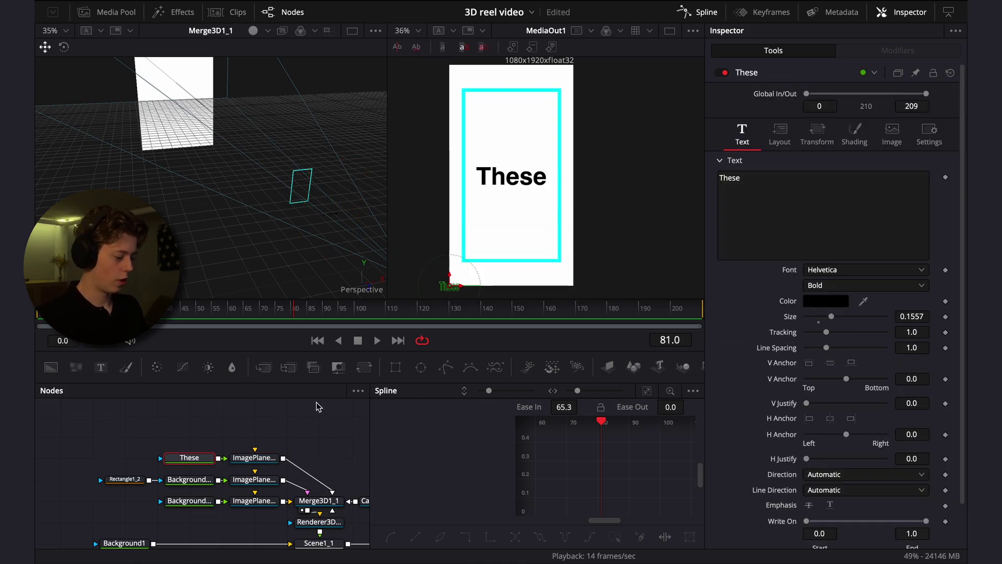
Keyframe Camera3D1_1's X and Y translation and its X, Y and Z rotation at frame 85
click(200, 448)
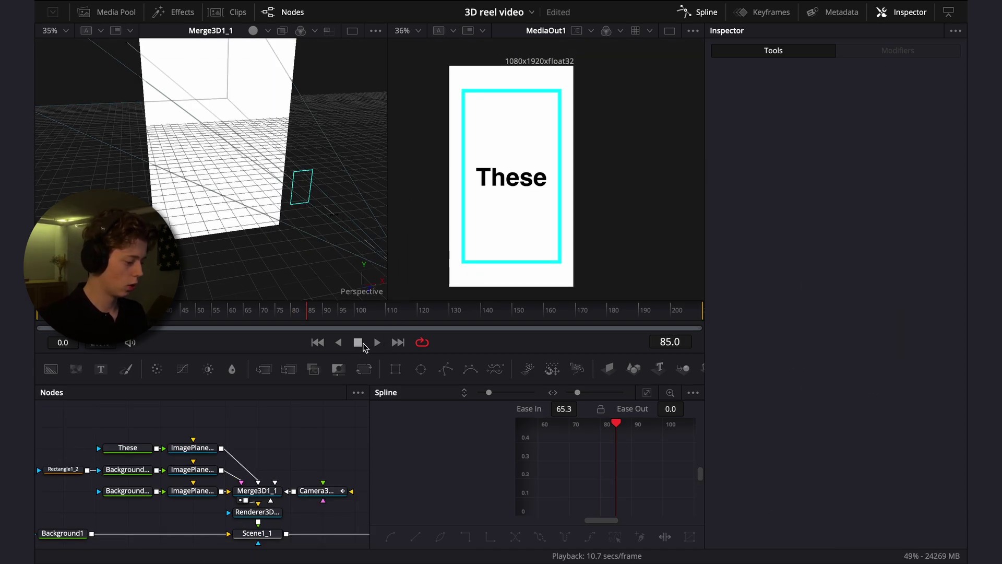
click(331, 490)
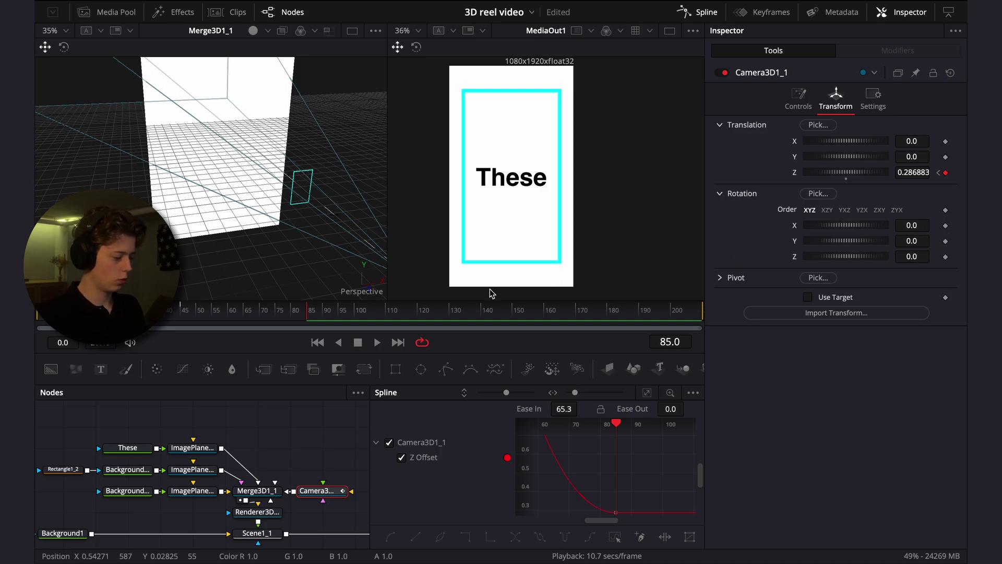
click(945, 225)
click(945, 241)
click(945, 256)
click(945, 156)
click(945, 141)
At frame 135, keyframe Camera3D1_1's translation and rotation with Z translation about -0.703 and rotation X -3.1, Y -10.4, Z 70.6, and preview the move
drag(437, 312, 465, 312)
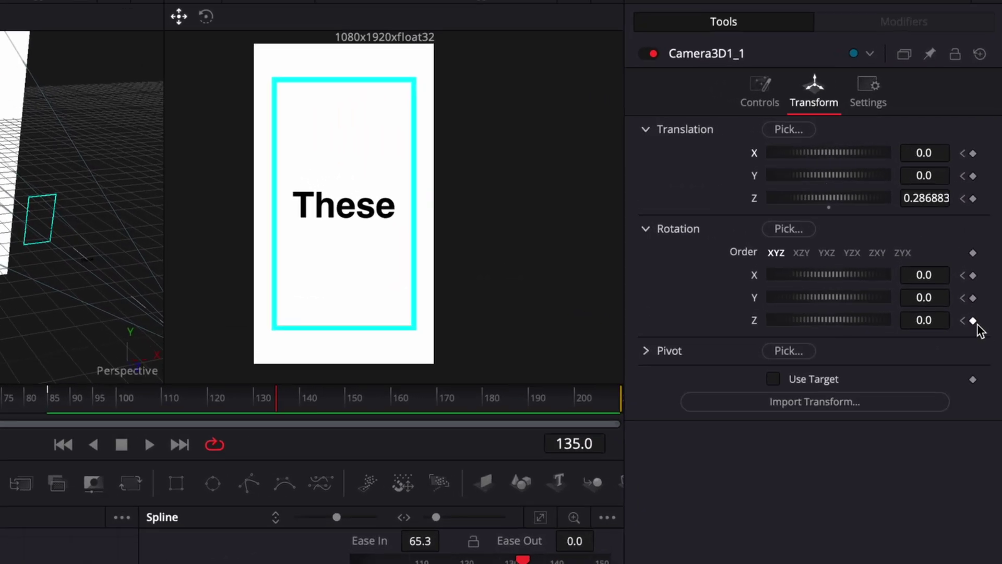
click(945, 256)
click(945, 240)
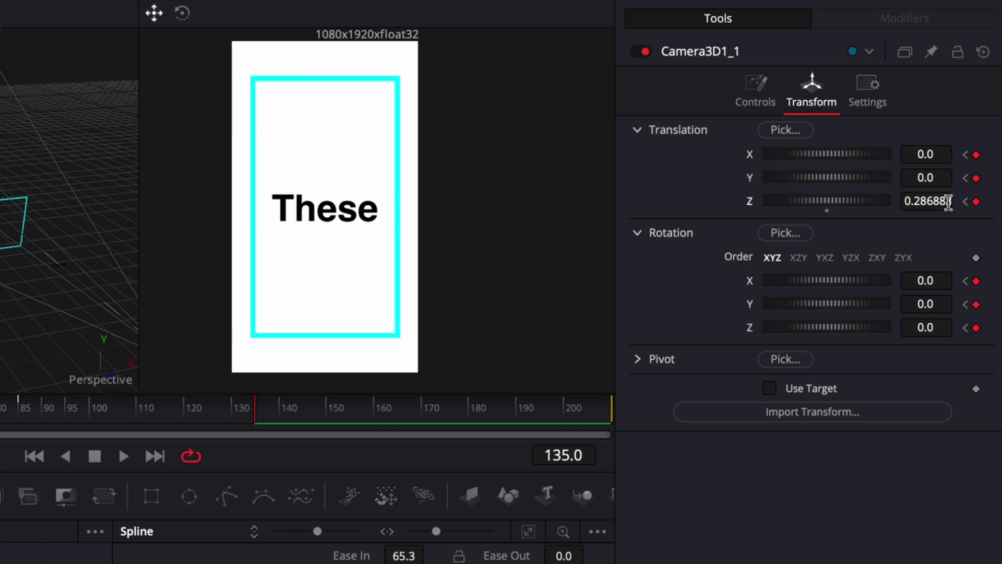
drag(949, 202, 904, 203)
drag(941, 280, 946, 327)
drag(934, 280, 938, 304)
drag(939, 327, 957, 327)
drag(938, 304, 936, 303)
click(19, 410)
key(space)
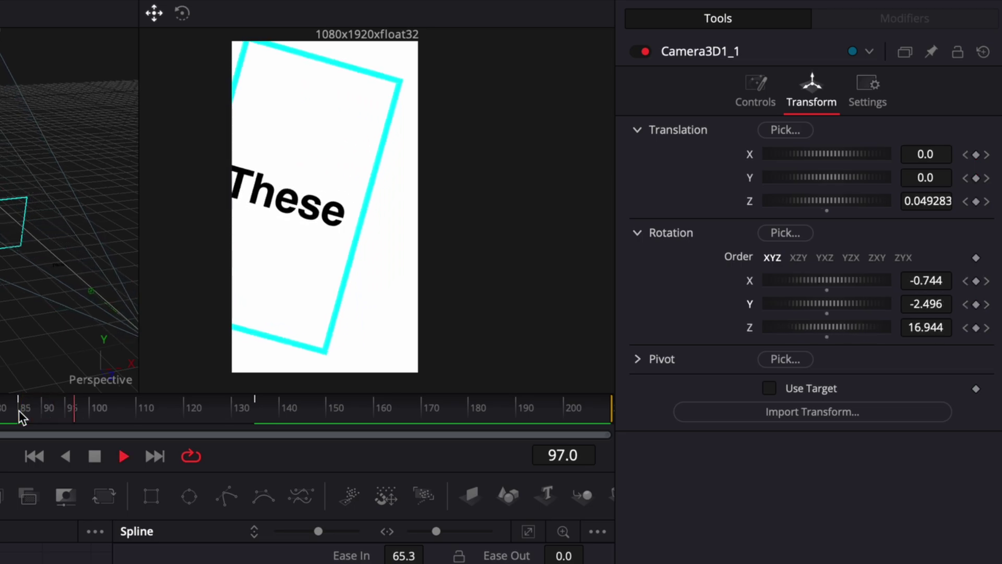
key(space)
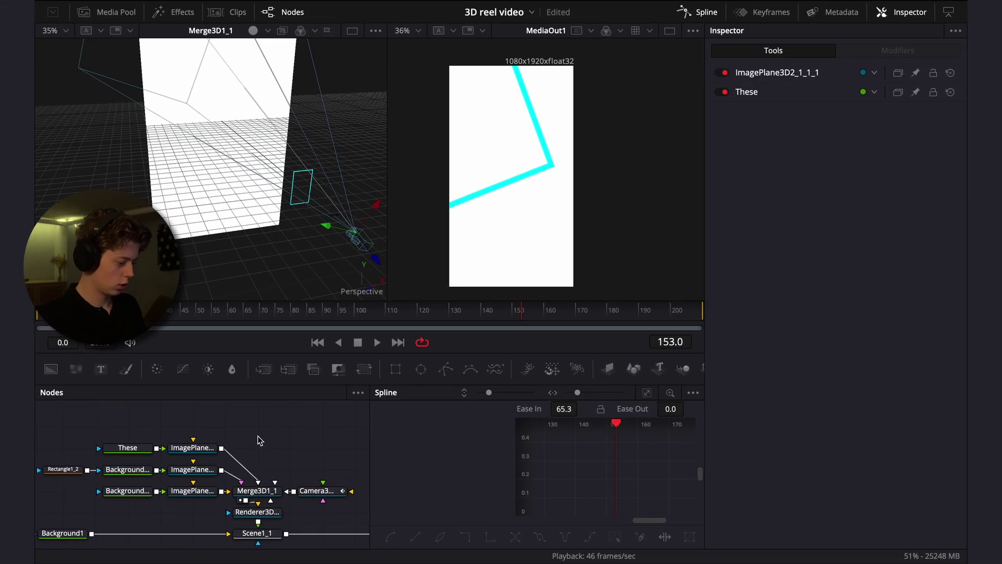
Duplicate the These text node with its image plane and connect the copy to Merge3D1_1
drag(257, 435, 86, 447)
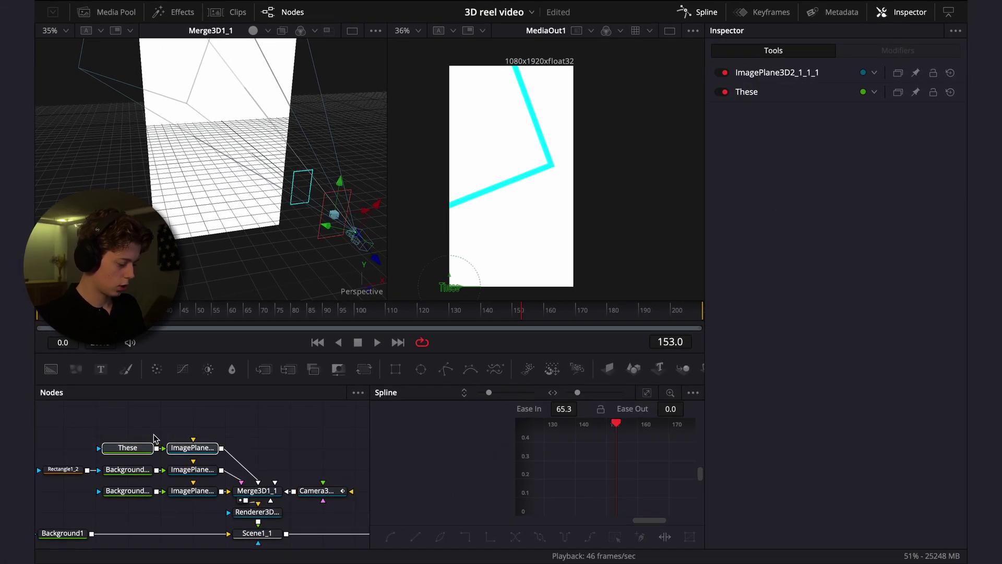
key(super+c)
click(191, 427)
key(super+v)
drag(221, 427, 276, 481)
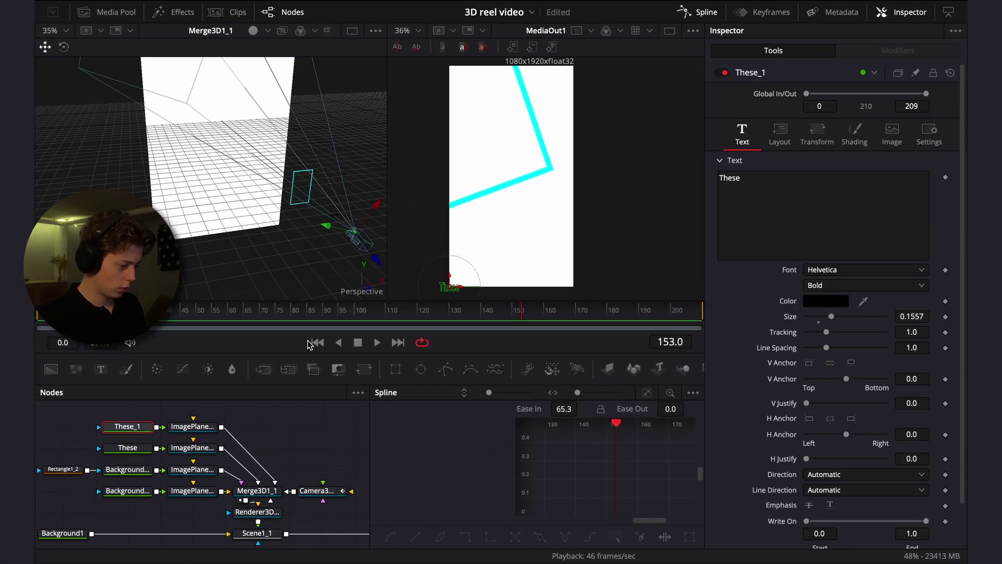
Move the duplicated text's image plane deeper behind the outline, to a Z translation of about -2.196, and offset it sideways
drag(400, 320, 275, 324)
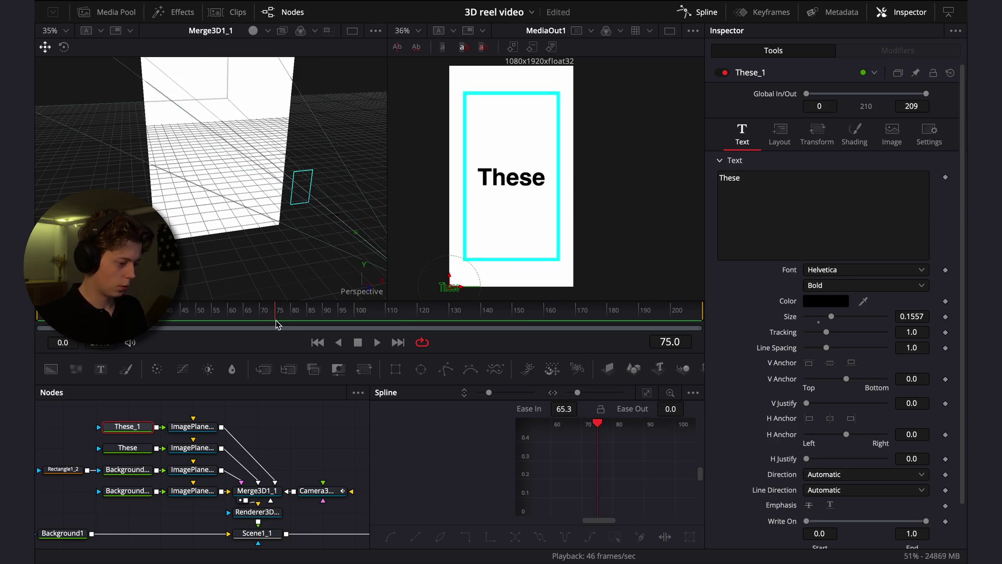
click(177, 431)
click(854, 99)
drag(911, 172, 943, 159)
drag(912, 141, 919, 141)
Match the duplicated text plane's Z rotation to the camera's 70.6 and fine-tune its translation within the frame
click(338, 492)
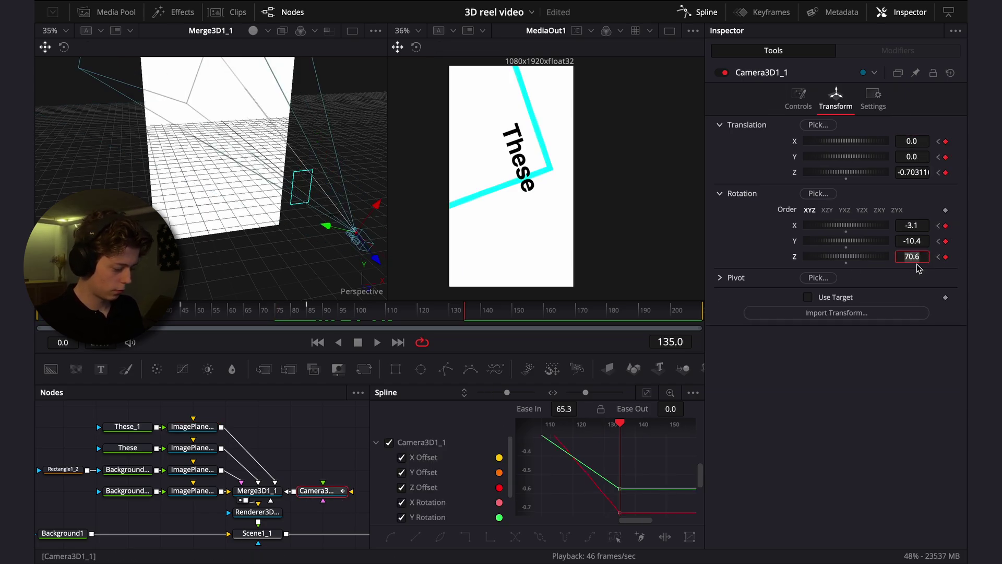
click(189, 426)
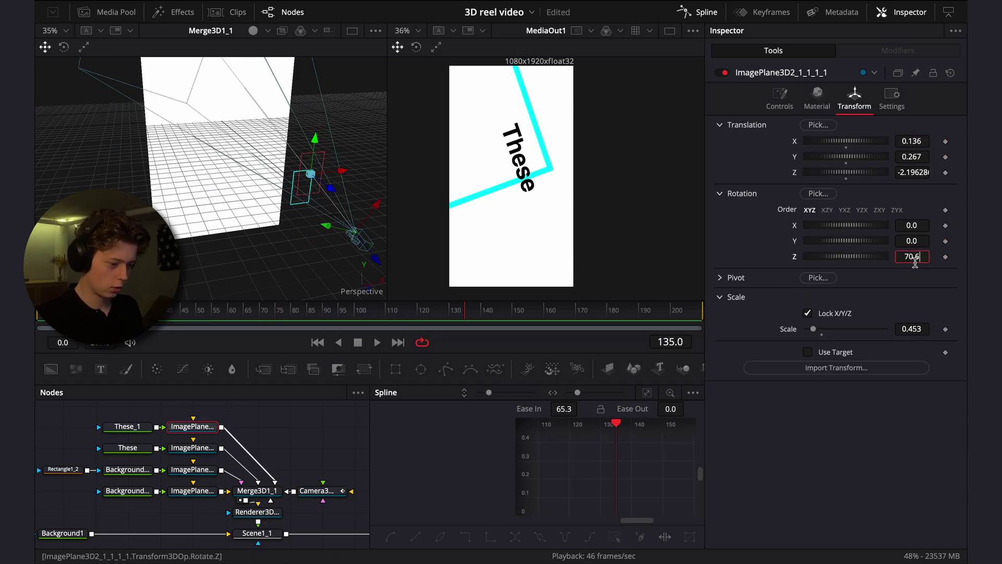
key(Tab)
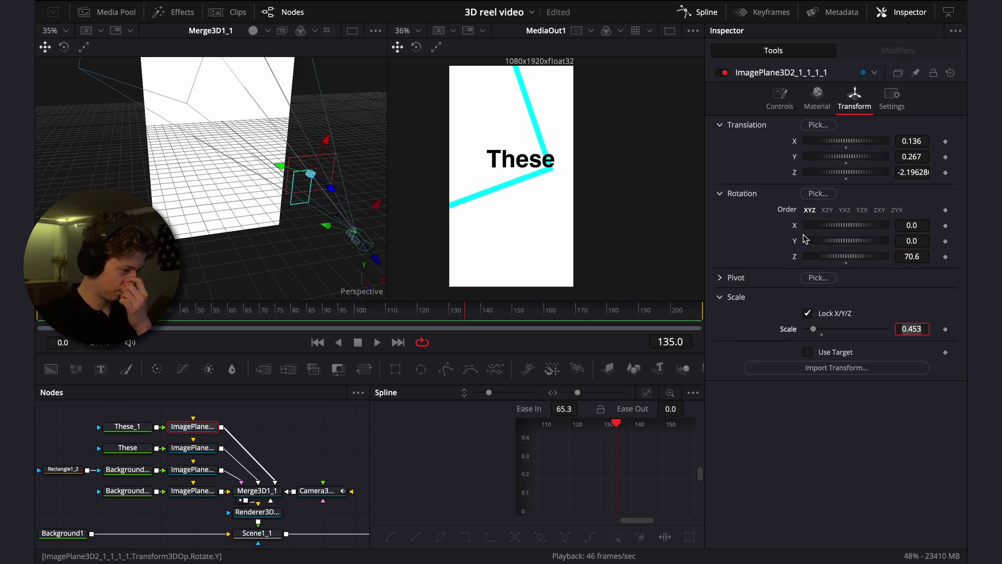
click(920, 178)
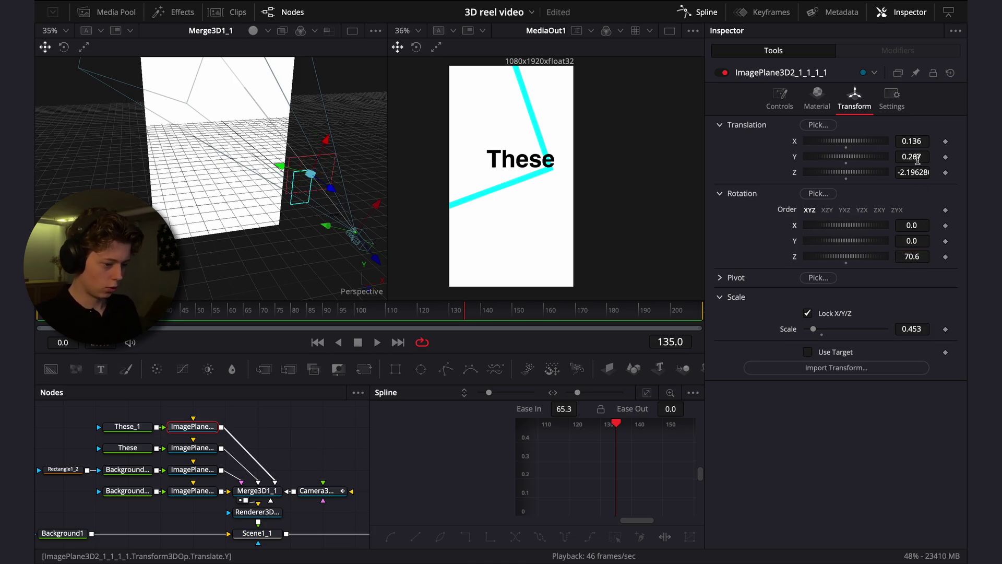
mouse_move(915, 143)
mouse_down()
mouse_move(947, 143)
mouse_move(929, 143)
mouse_up()
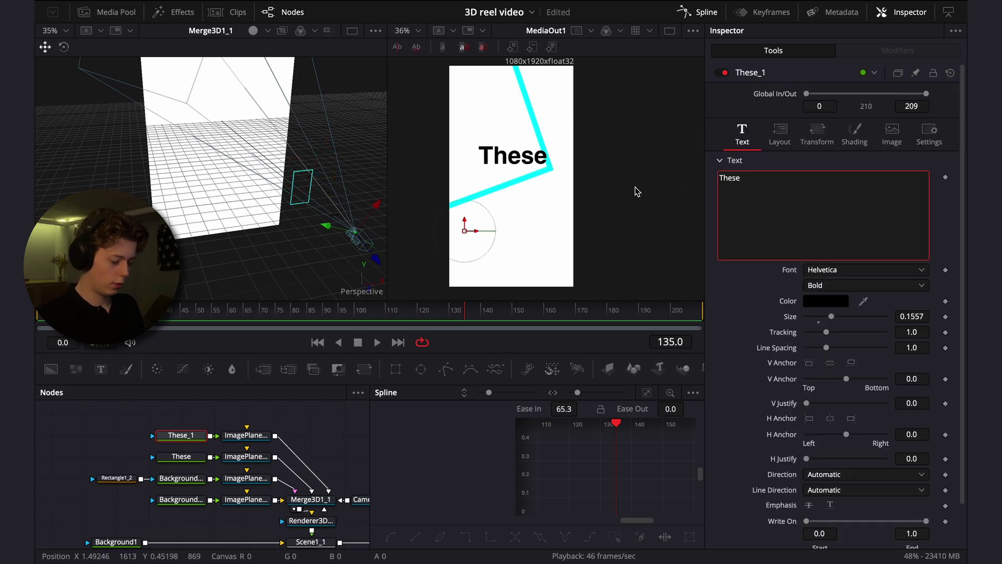
Change the duplicated text to "Viral" in the Great Vibes font at size 0.2066
key(BackSpace)
key(BackSpace)
key(BackSpace)
key(BackSpace)
key(BackSpace)
text(Viral)
click(820, 269)
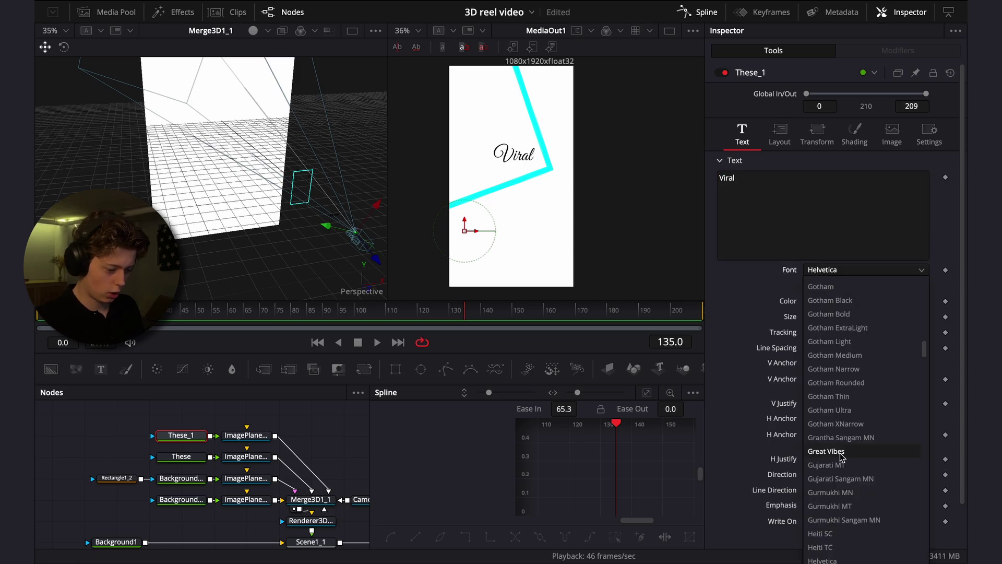
scroll(855, 495, down, 3)
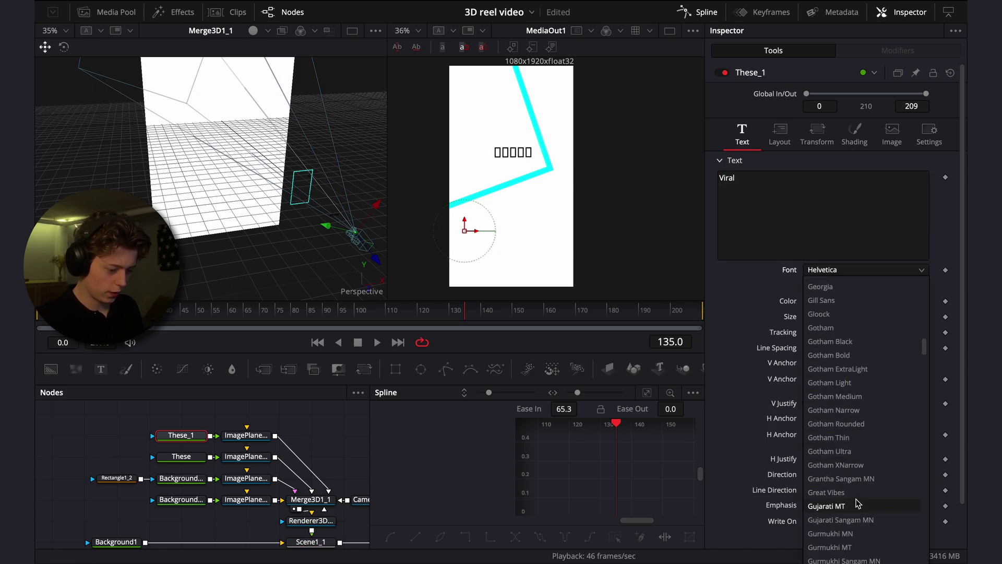
click(856, 494)
drag(925, 317, 952, 317)
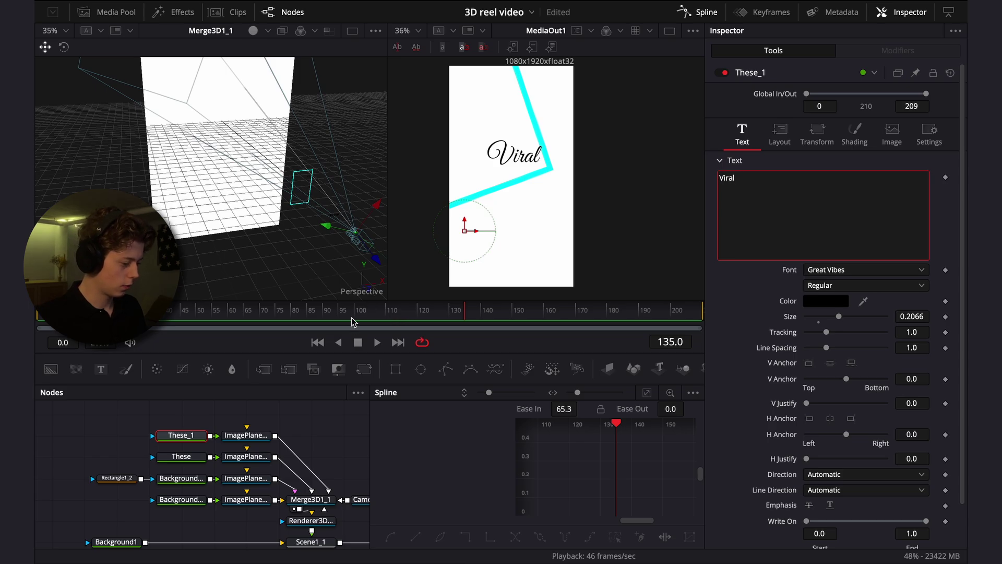
Rename the copied text node as Viral and keyframe its shading opacity from 0 at about frame 95 to 1.0 at about frame 110
drag(348, 315, 439, 316)
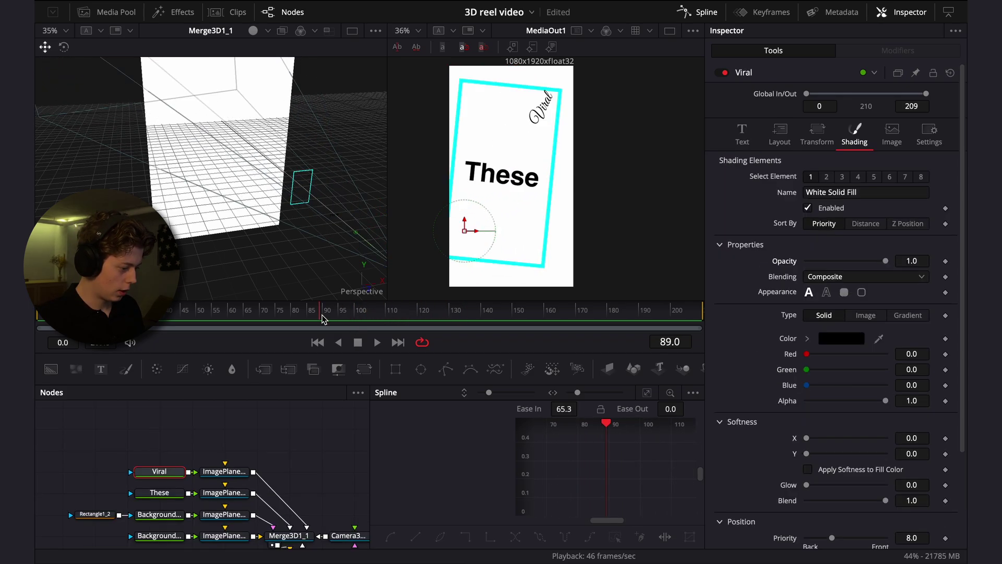
drag(322, 317, 342, 318)
click(945, 261)
click(388, 313)
click(945, 261)
click(939, 260)
drag(886, 265, 785, 264)
key(space)
key(space)
Duplicate the Viral text node with its image plane and change the copy's text to "Camera"
drag(263, 441, 123, 485)
key(ctrl+c)
key(ctrl+v)
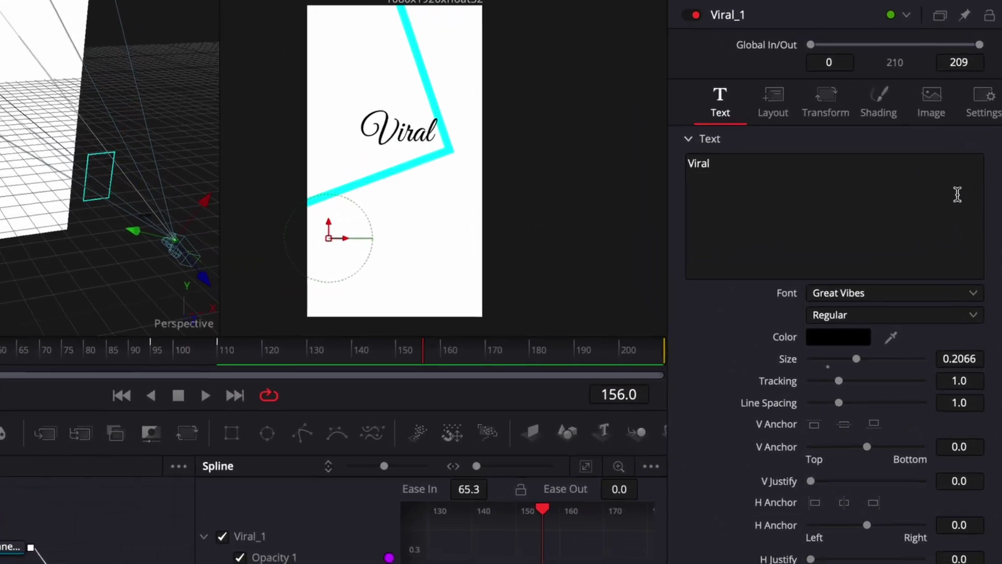
drag(912, 198, 518, 176)
text(Camera)
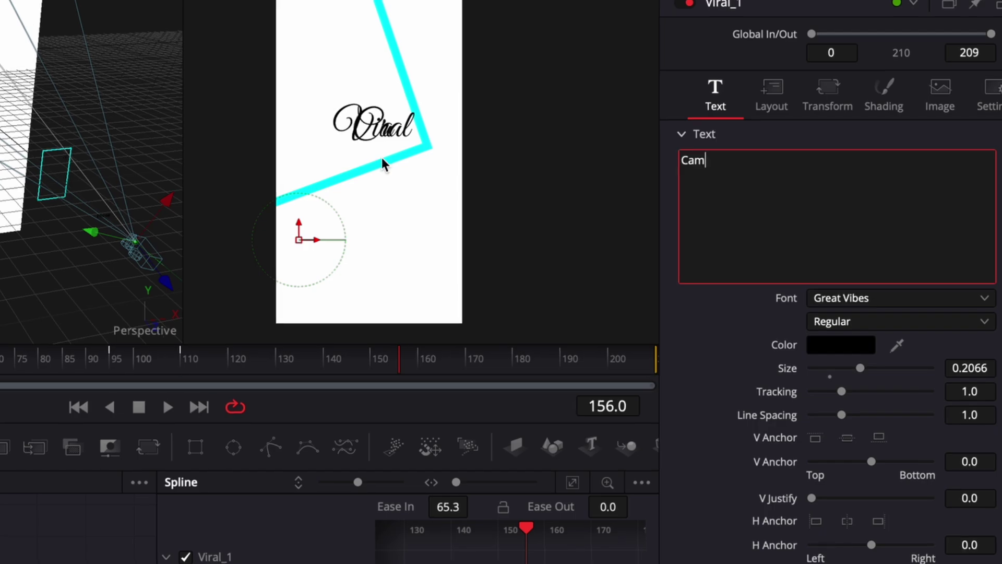
Set the Camera text to Gotham Bold at size 0.1508 and place its layout center at X 0.514, Y 0.424
click(777, 107)
text(0.431)
key(Return)
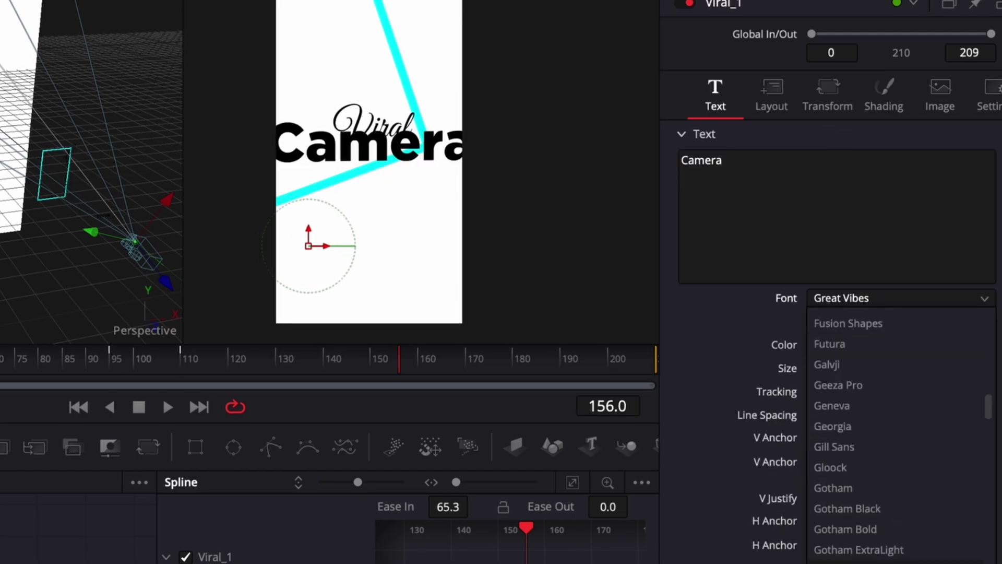
scroll(878, 481, down, 1)
click(897, 467)
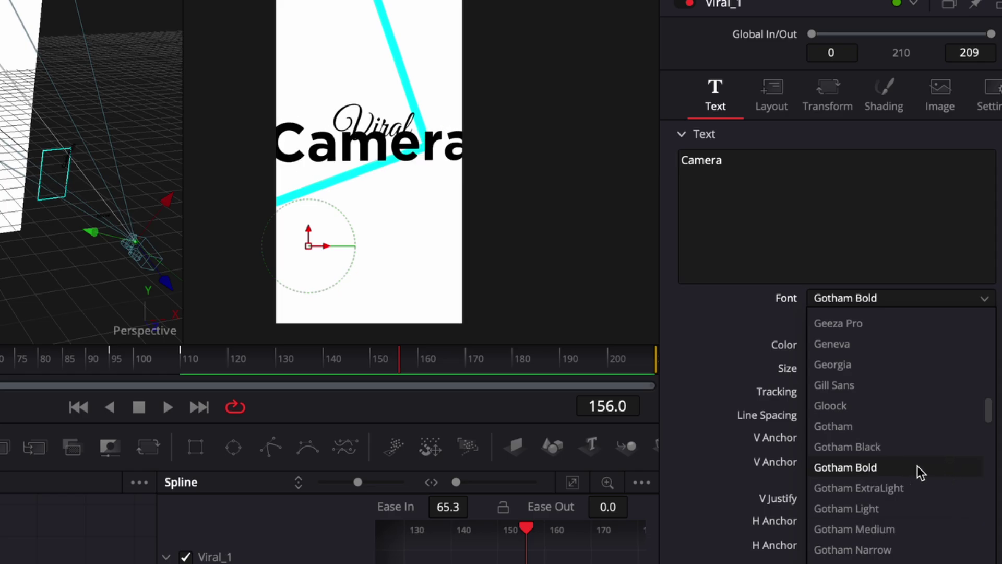
click(916, 465)
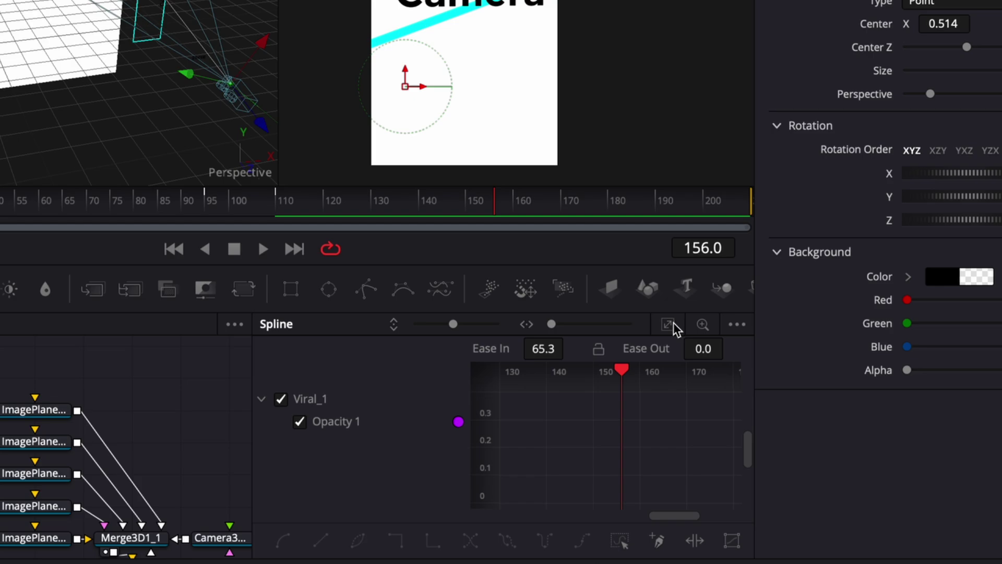
Shift both opacity keyframes of the Camera text to about frames 110 and 125
click(667, 324)
drag(738, 390, 503, 537)
drag(520, 501, 710, 504)
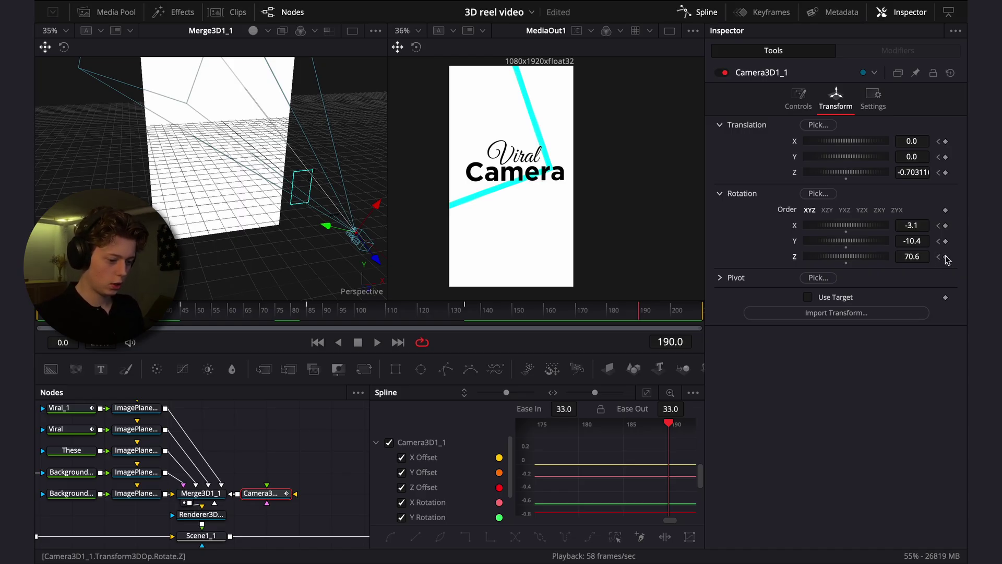
Keyframe the second scene's camera at frame 190 with translation X -0.094, Y 0.038, Z about -1.573 and Z rotation 83.6, and preview it
click(945, 209)
click(945, 156)
mouse_move(913, 172)
mouse_down()
mouse_move(882, 172)
mouse_move(898, 172)
mouse_up()
drag(911, 157, 931, 157)
drag(911, 141, 862, 140)
drag(912, 256, 926, 256)
drag(917, 175, 891, 175)
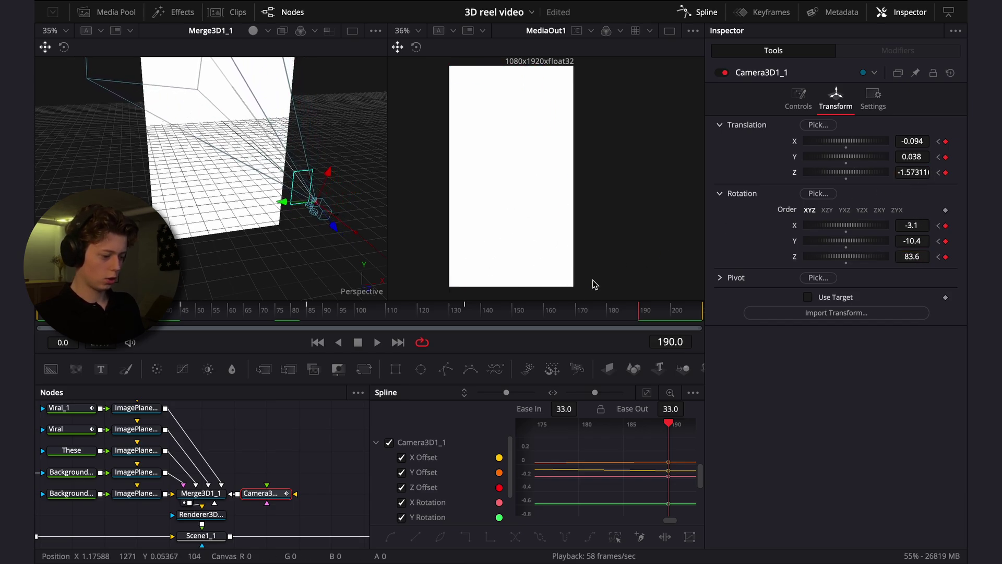
key(space)
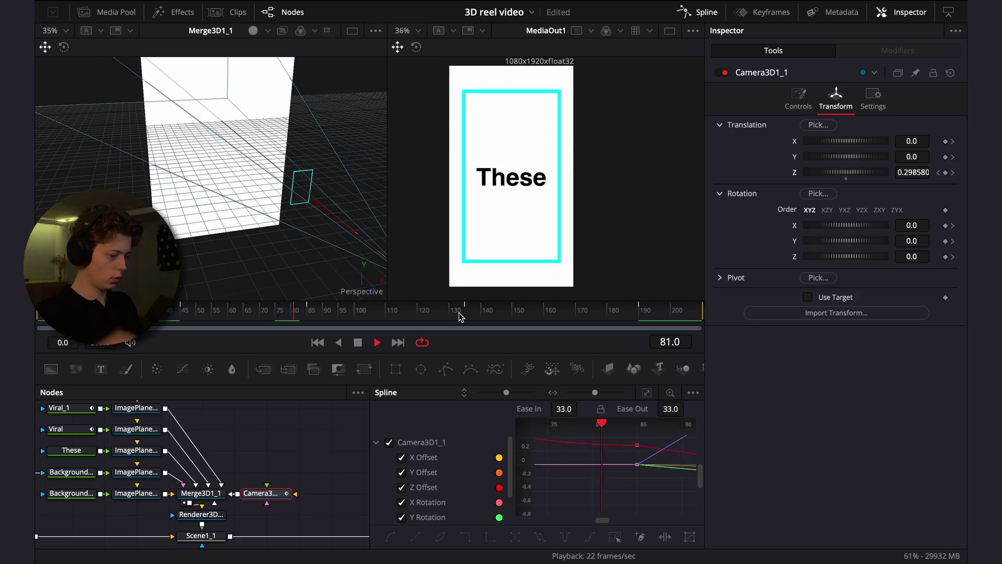
key(space)
drag(462, 312, 606, 320)
Rename the Viral_1 text node as Camera
drag(39, 453, 89, 481)
click(115, 439)
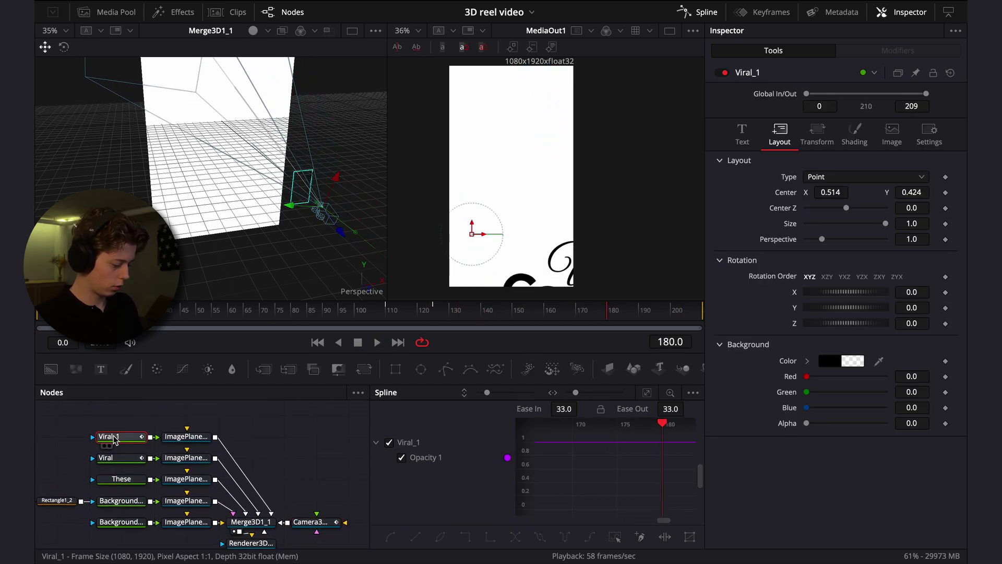
key(F2)
text(Camera)
key(Return)
Duplicate the Camera text node with its image plane and connect the copied plane to Merge3D1_1
drag(259, 419, 129, 445)
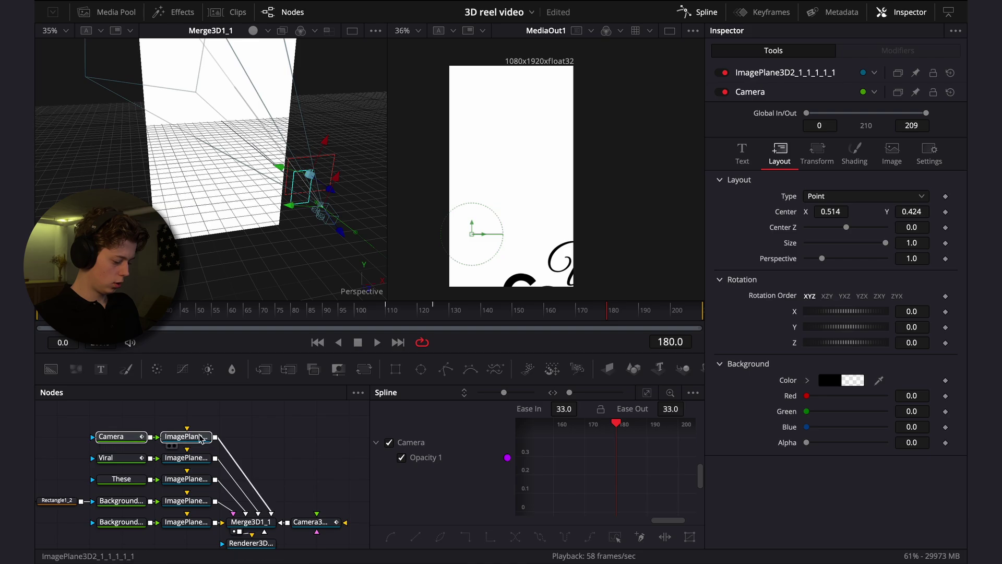
key(ctrl+c)
key(ctrl+v)
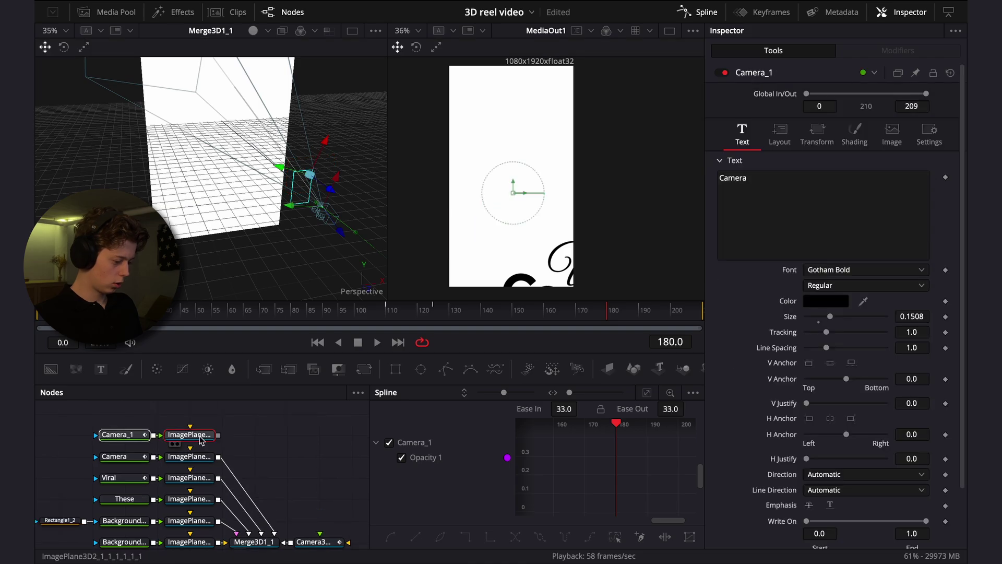
drag(217, 435, 256, 540)
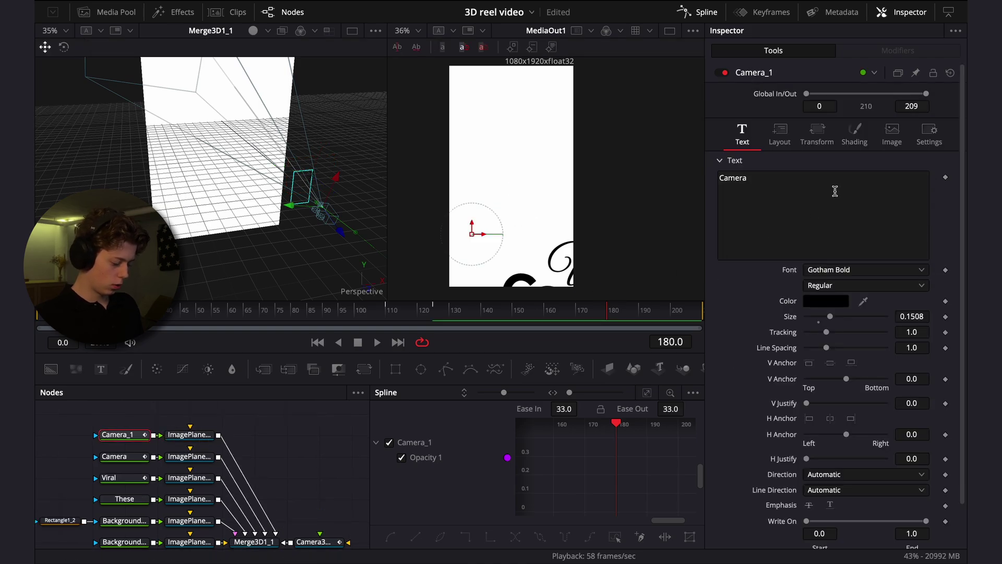
Rename the copied text node as Moves and change its text to "Moves"
key(F2)
text(Moves)
key(Return)
click(780, 172)
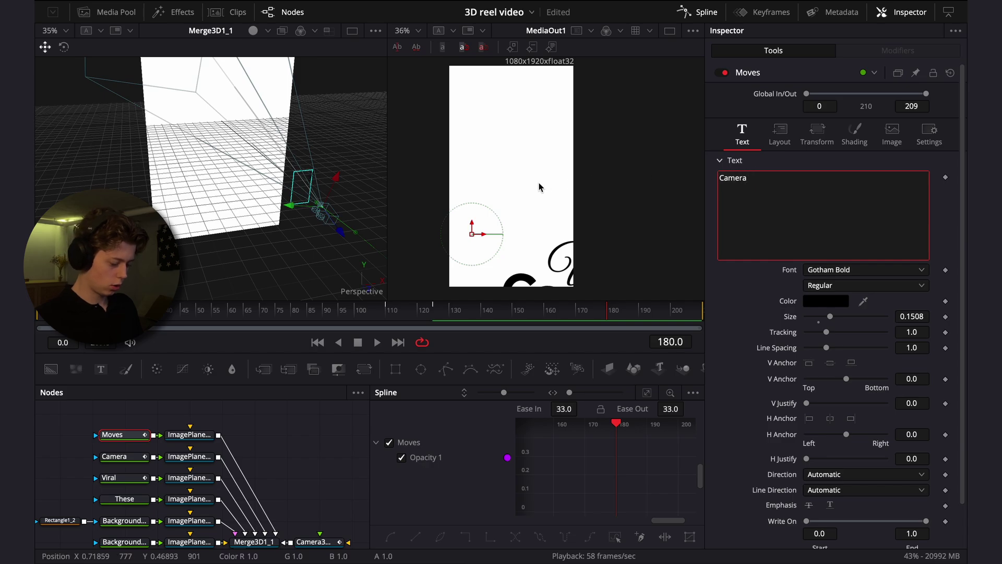
text(Moves)
Center the Moves image plane in the frame-190 view at translation X 0.054274, Y 0.343564, matching its Z rotation to the camera's 83.6
click(192, 434)
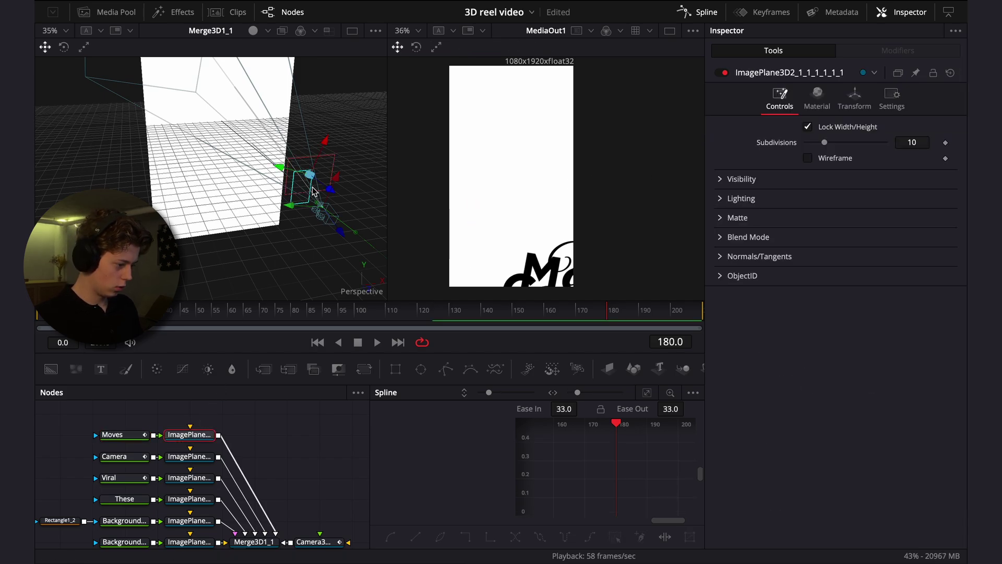
drag(329, 192, 286, 133)
scroll(341, 473, down, 2)
scroll(342, 474, right, 2)
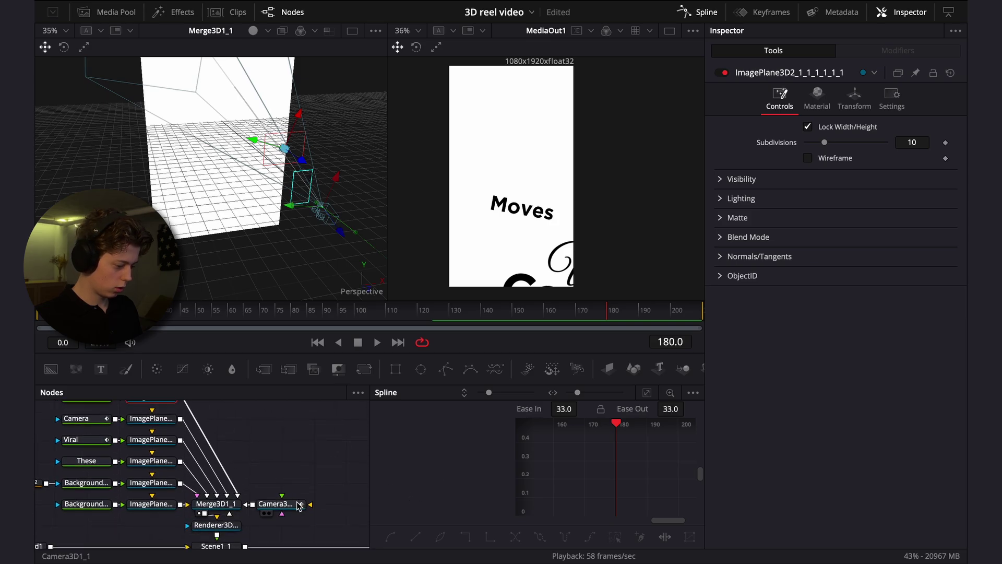
click(282, 504)
click(640, 311)
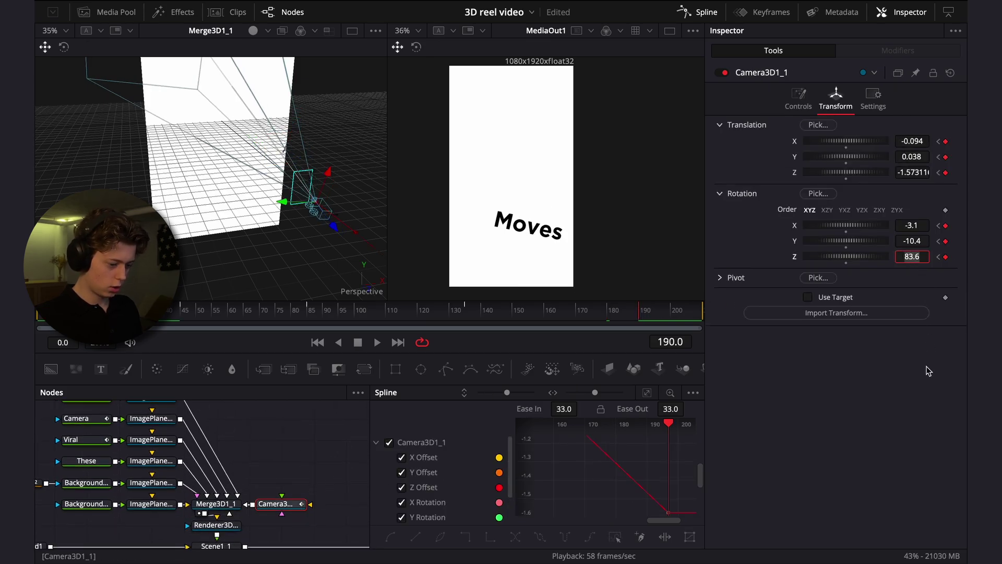
scroll(198, 469, up, 2)
scroll(198, 469, left, 1)
click(171, 434)
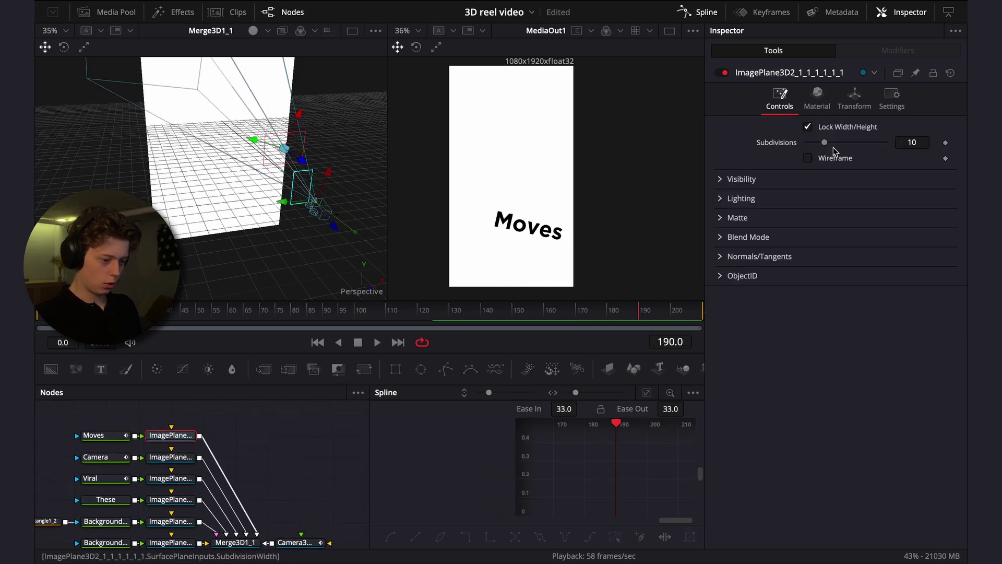
click(854, 101)
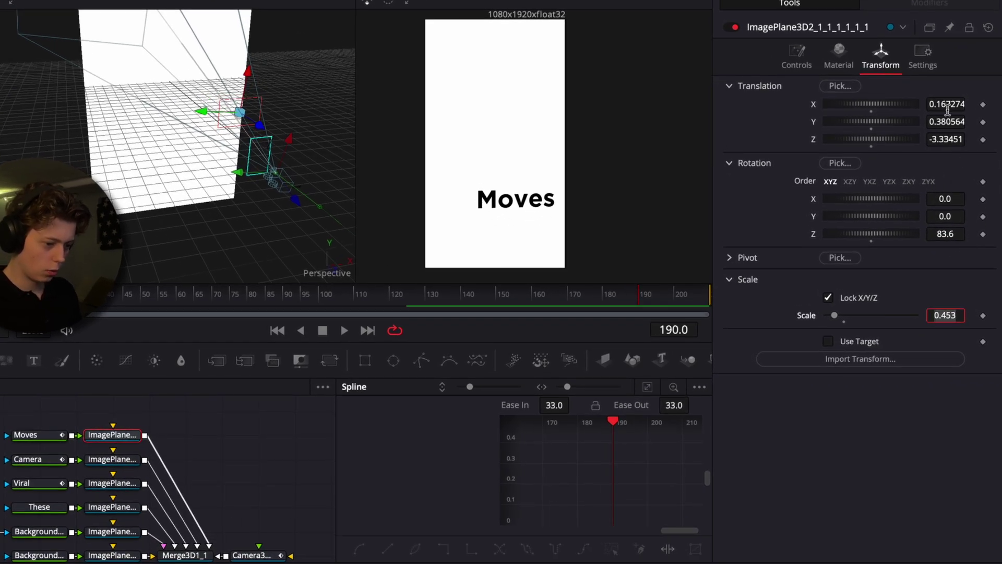
drag(950, 122, 913, 122)
drag(945, 104, 980, 119)
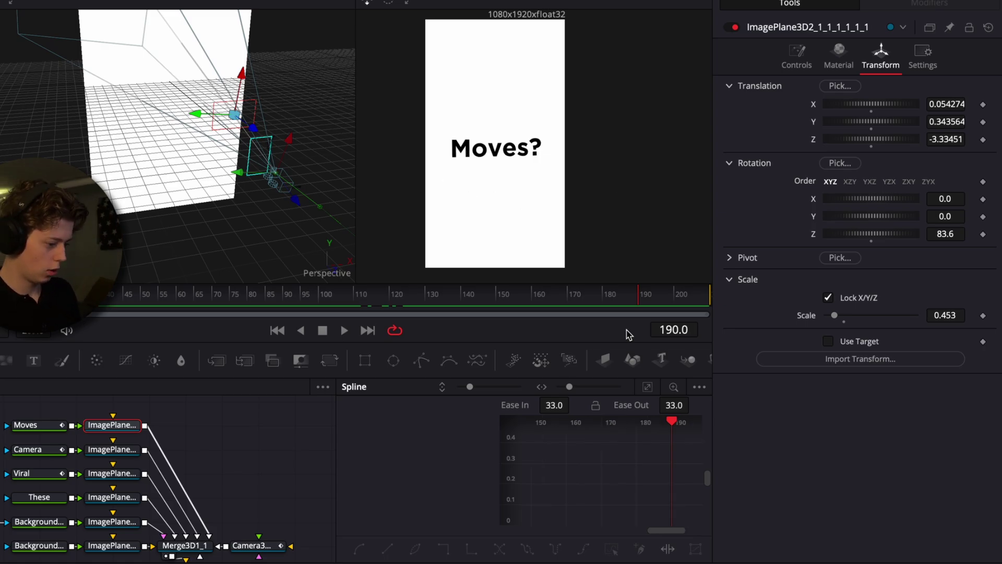
Keyframe the "Moves?" text's Write On end from 0.0 at frame 140 to 1.0 at frame 170, and preview the reveal
click(61, 425)
right_click(723, 101)
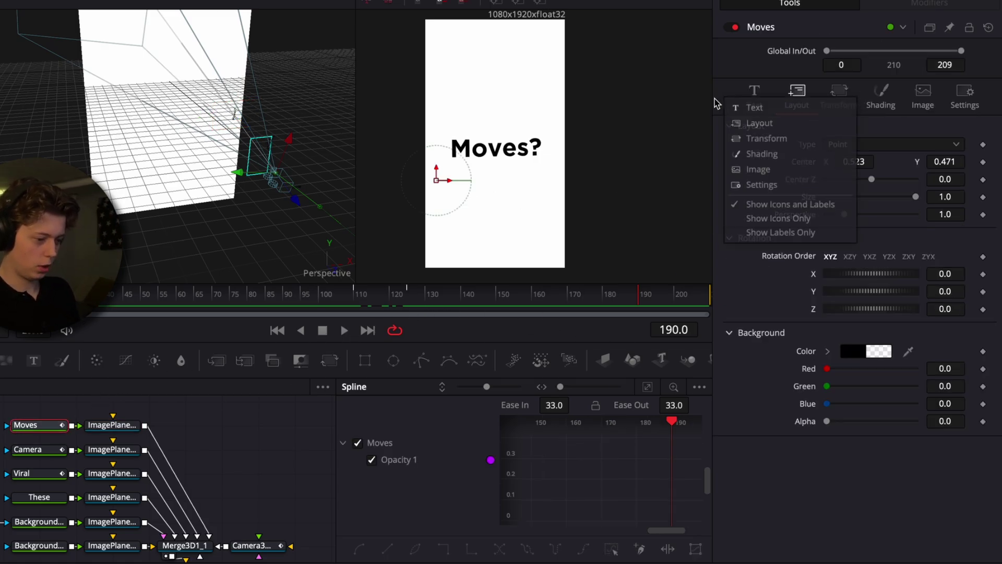
click(754, 96)
drag(535, 296, 502, 297)
click(460, 296)
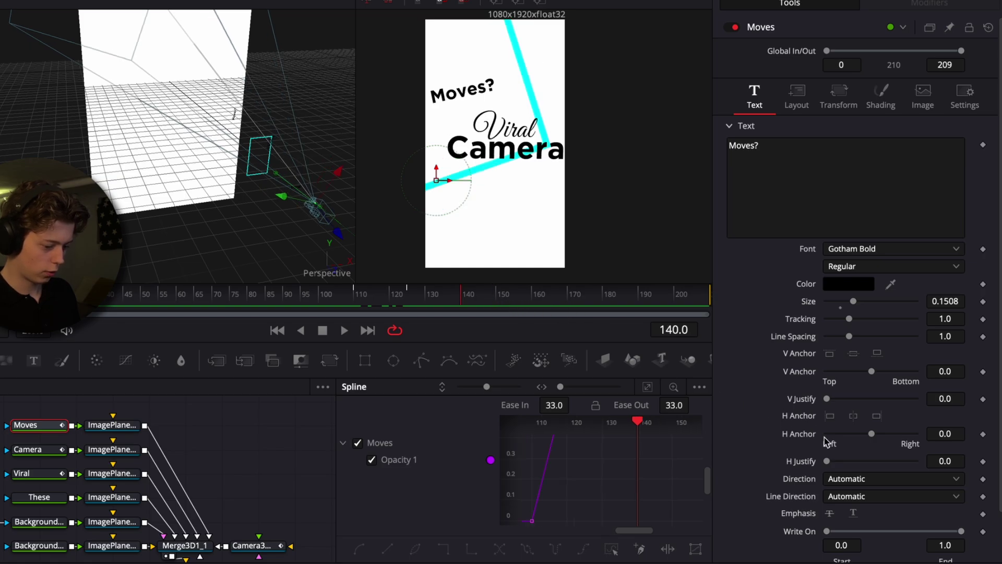
click(983, 531)
click(569, 295)
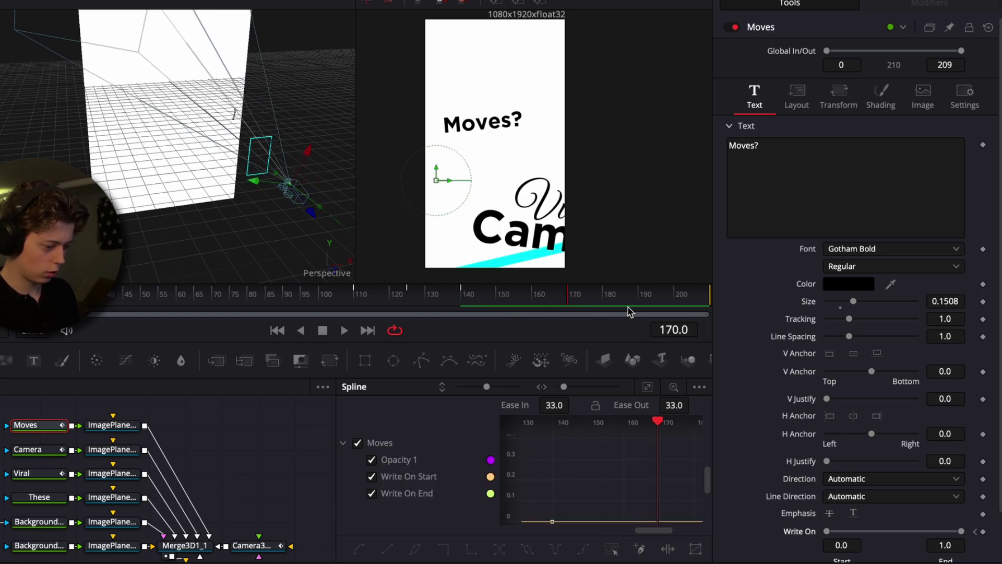
click(975, 531)
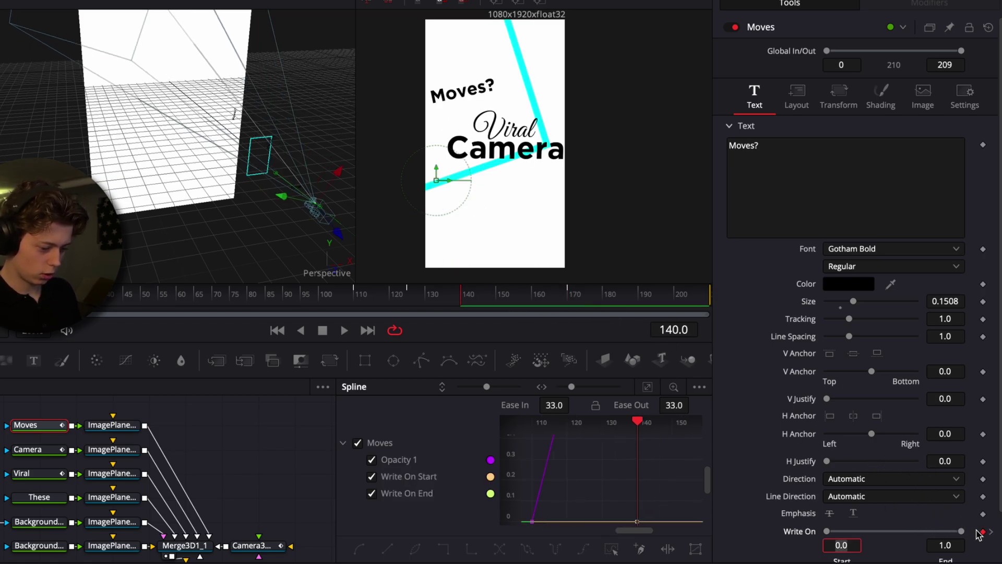
drag(961, 532, 729, 524)
key(space)
key(space)
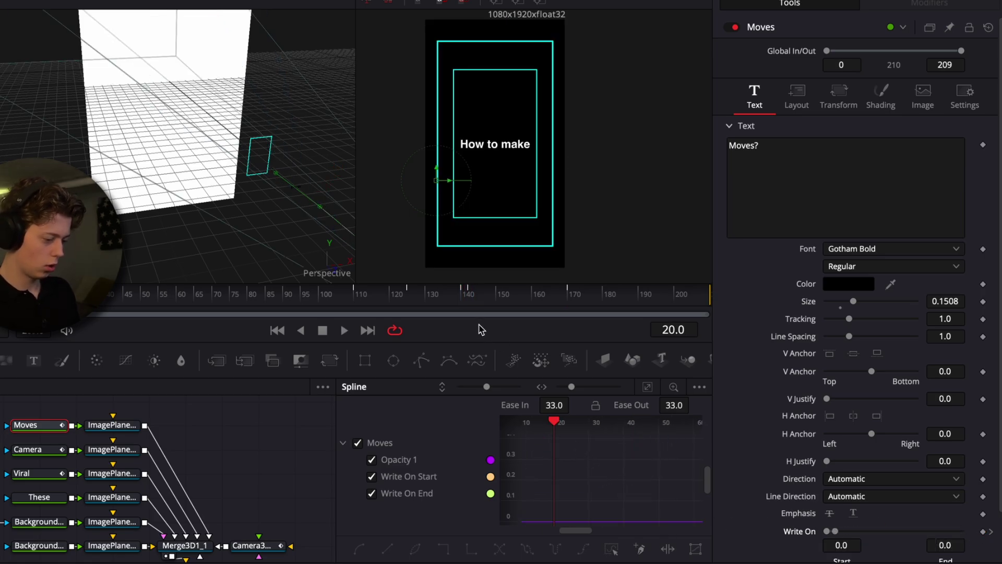
drag(471, 298, 603, 297)
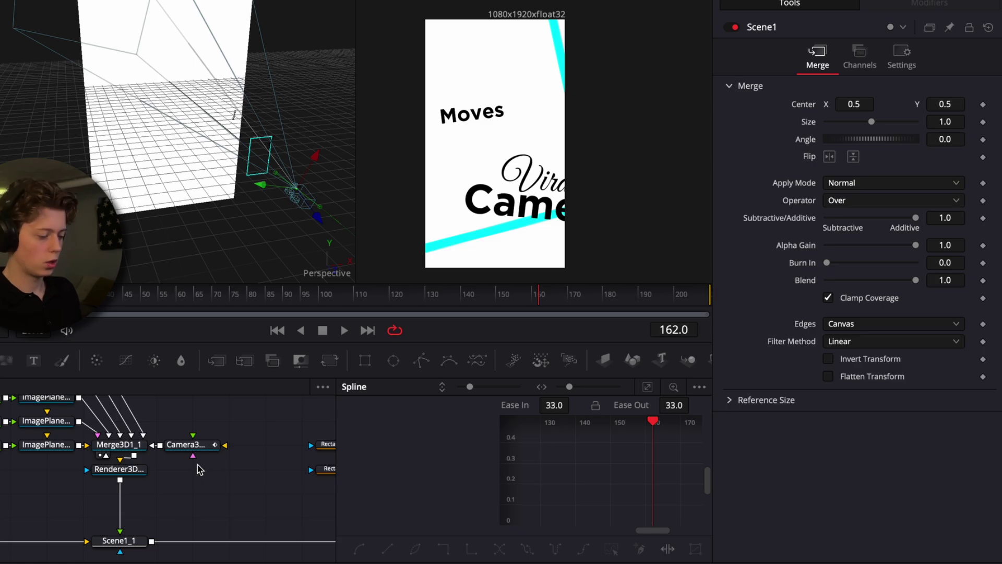
Add an Invert Color node and insert it between the second scene's 3D renderer and the Scene1_1 merge
key(shift+space)
text(fal)
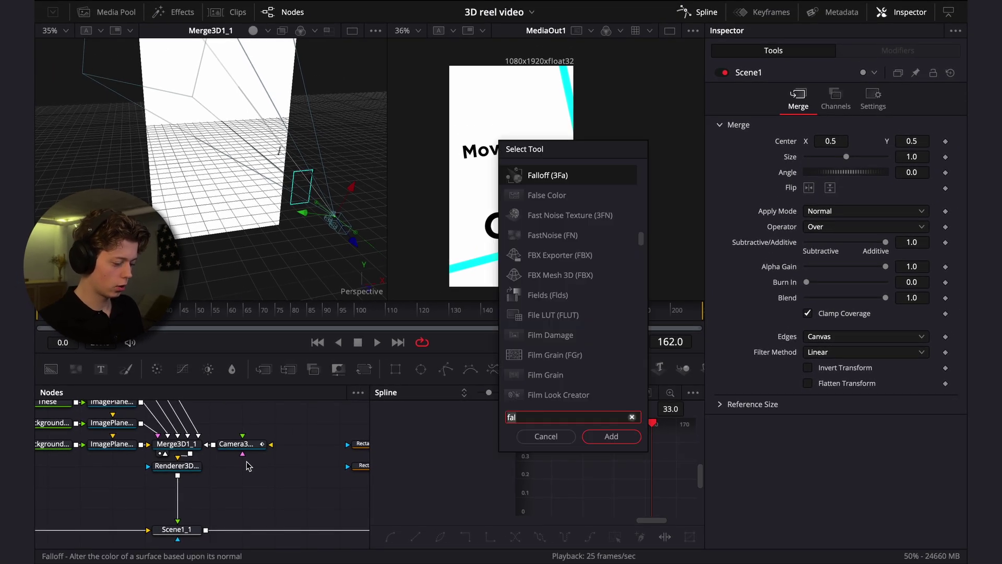
key(BackSpace)
key(BackSpace)
key(BackSpace)
text(inve)
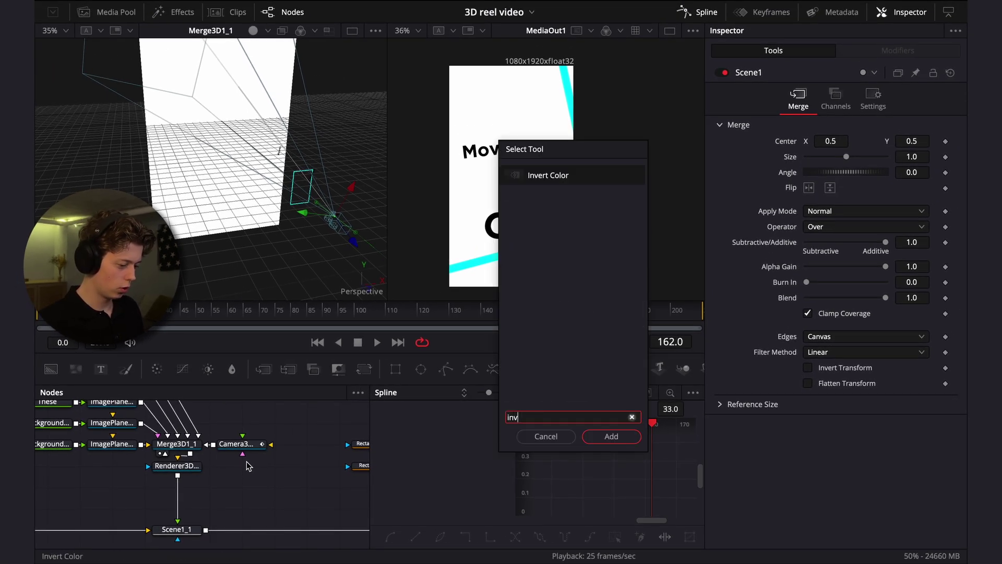
key(Return)
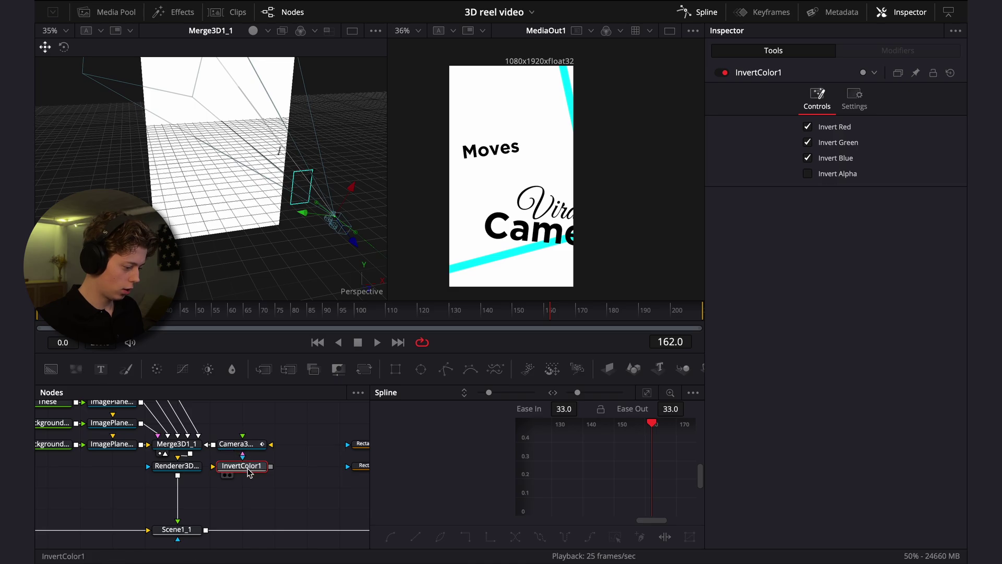
drag(250, 472, 188, 495)
Keyframe the Invert Color blend from 0 at frame 150 to 1.0 at frame 151, and preview the color switch
drag(537, 309, 515, 313)
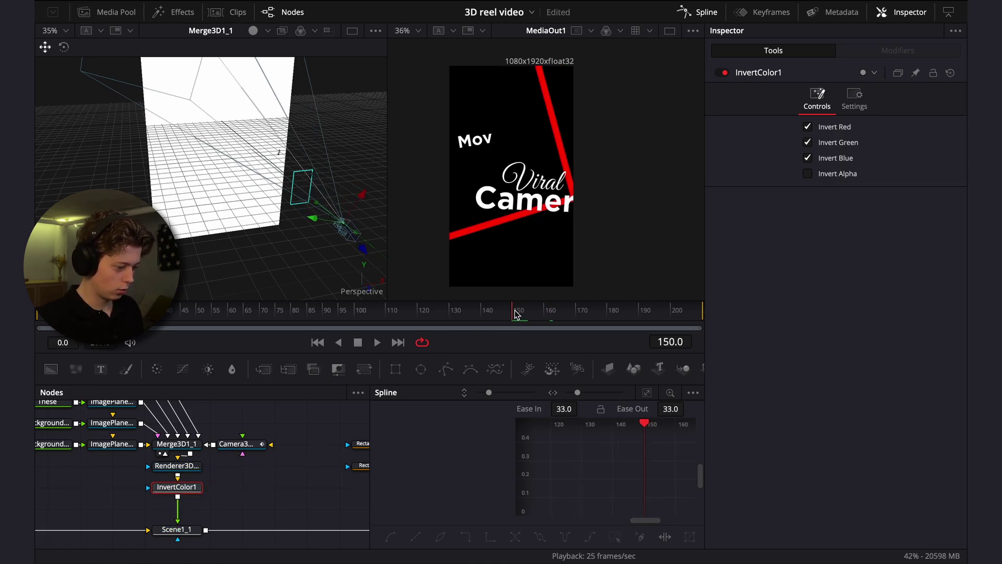
click(856, 107)
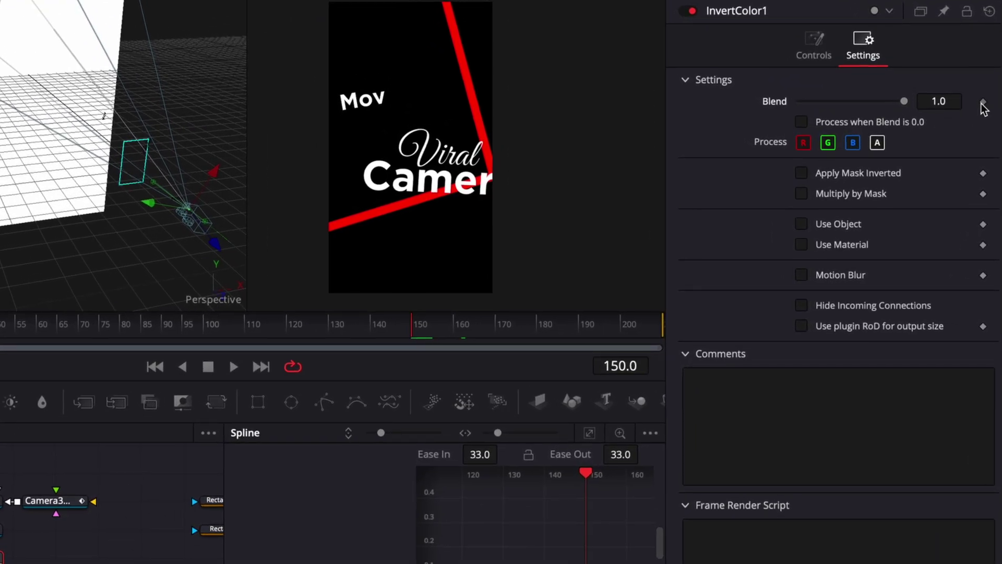
click(983, 102)
key(Right)
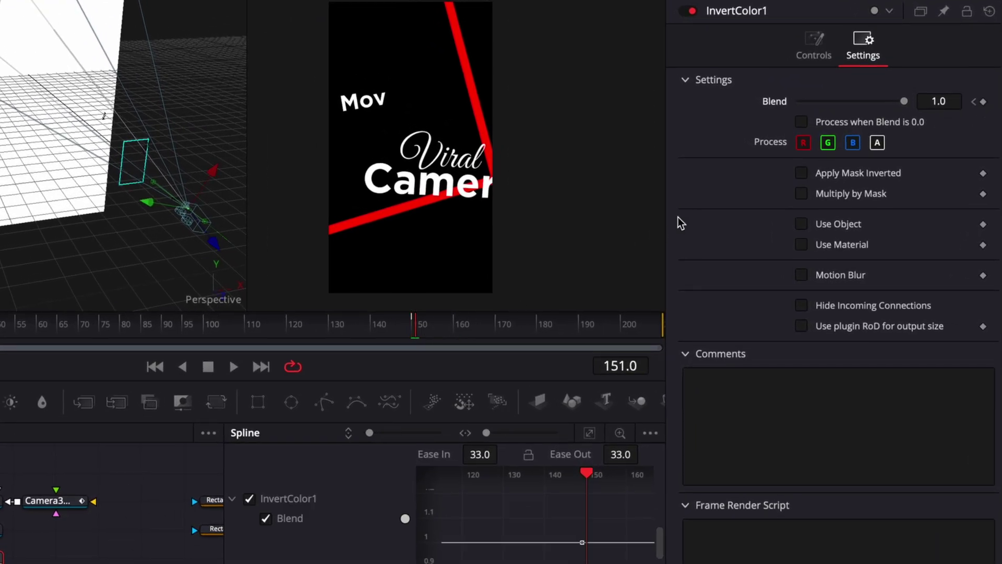
click(974, 102)
drag(900, 103, 795, 104)
key(space)
key(space)
click(261, 333)
key(space)
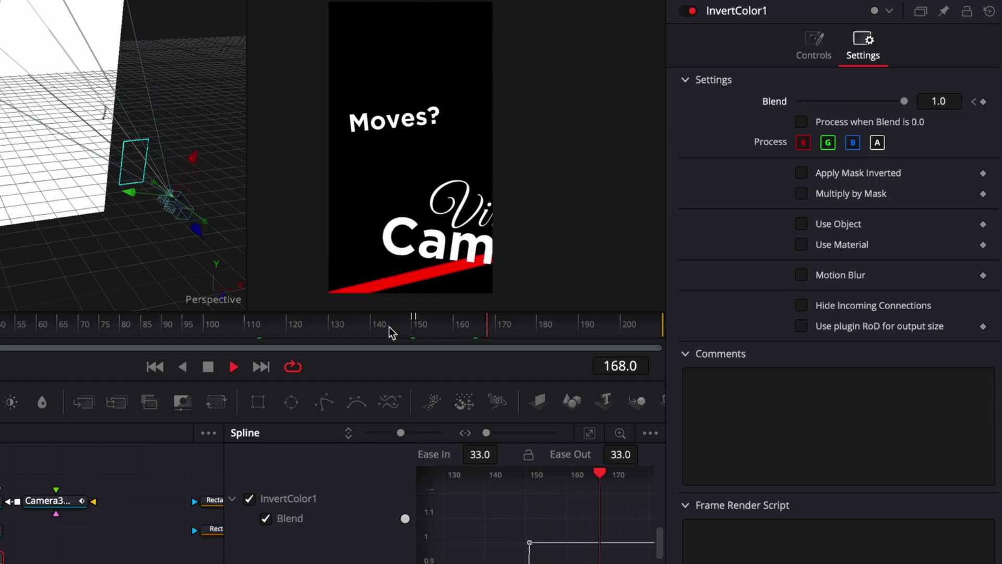
key(space)
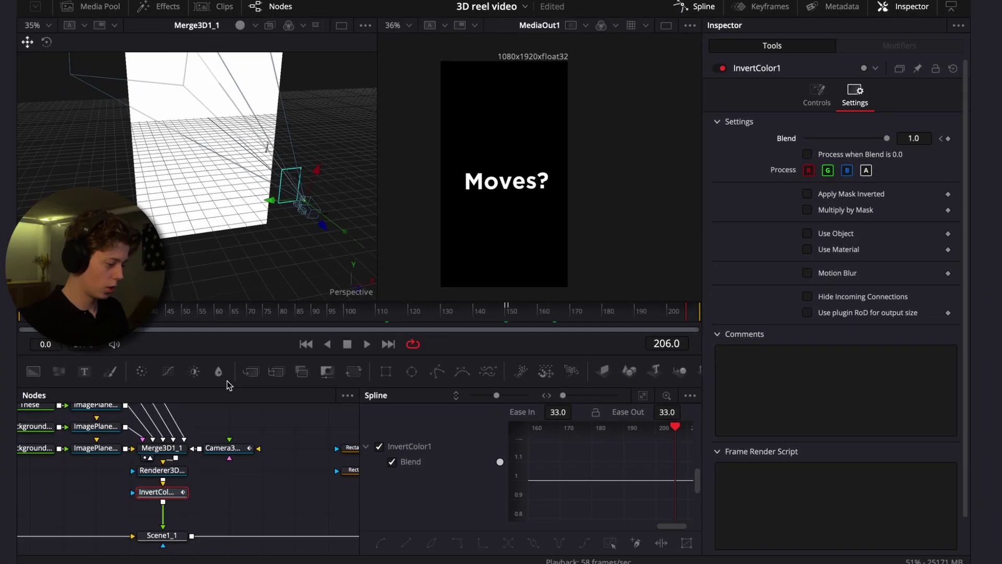
Ease Camera3D1_1's spline keyframes at about frames 135 and 190 by flattening their curves
click(47, 500)
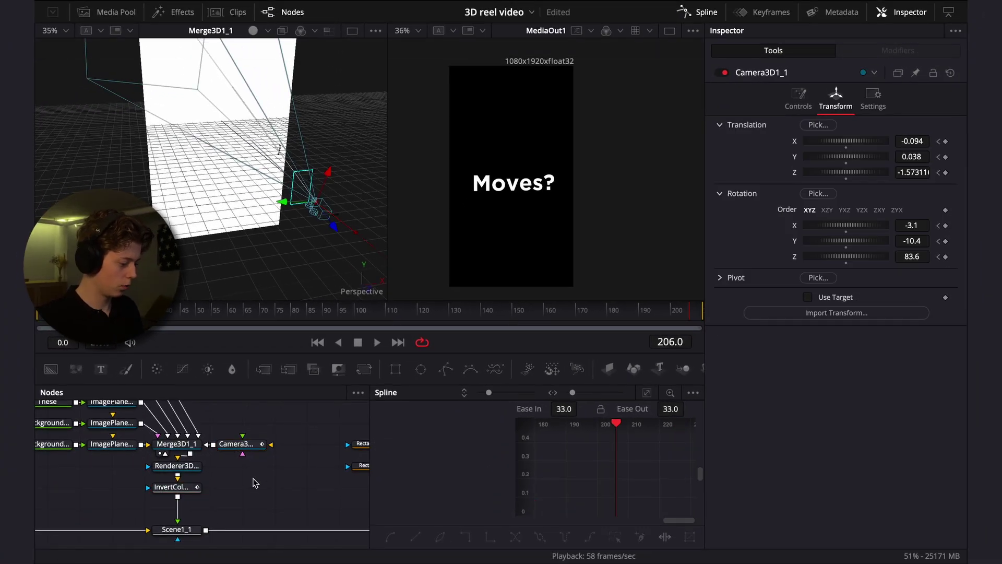
click(248, 445)
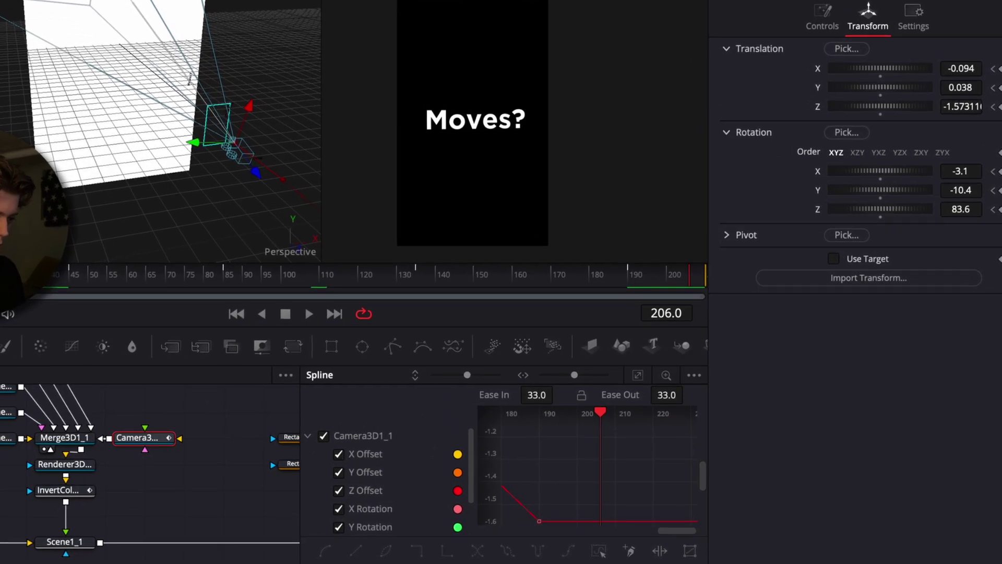
click(645, 374)
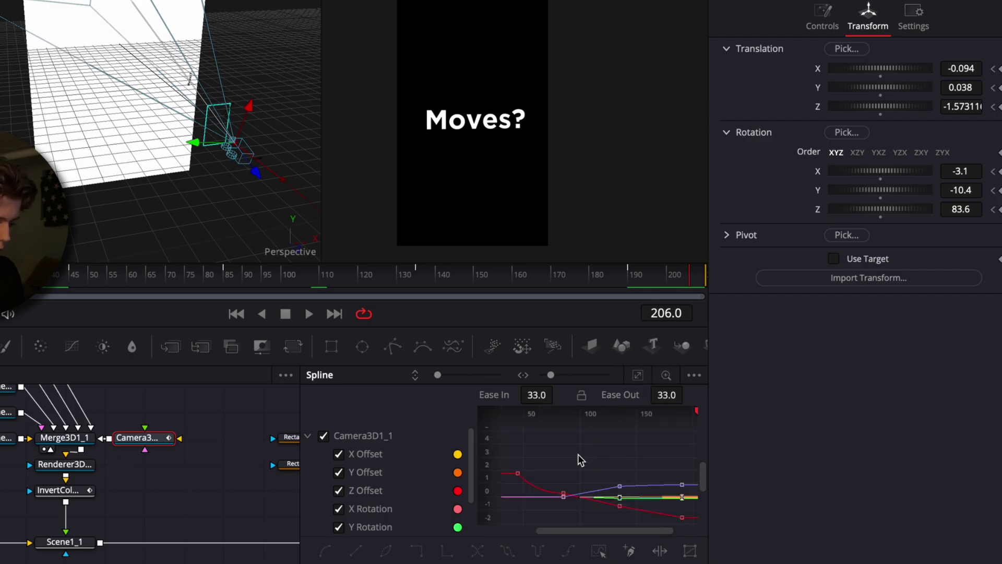
drag(603, 479, 706, 534)
key(f)
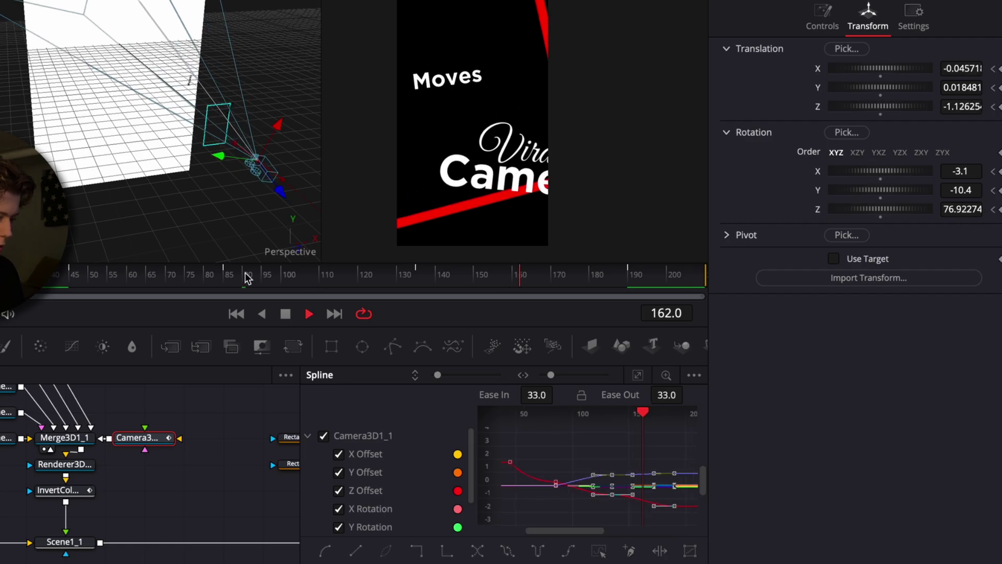
Play back the second scene's camera move to check the easing and the color inversion up to the "Moves?" text
click(245, 274)
key(space)
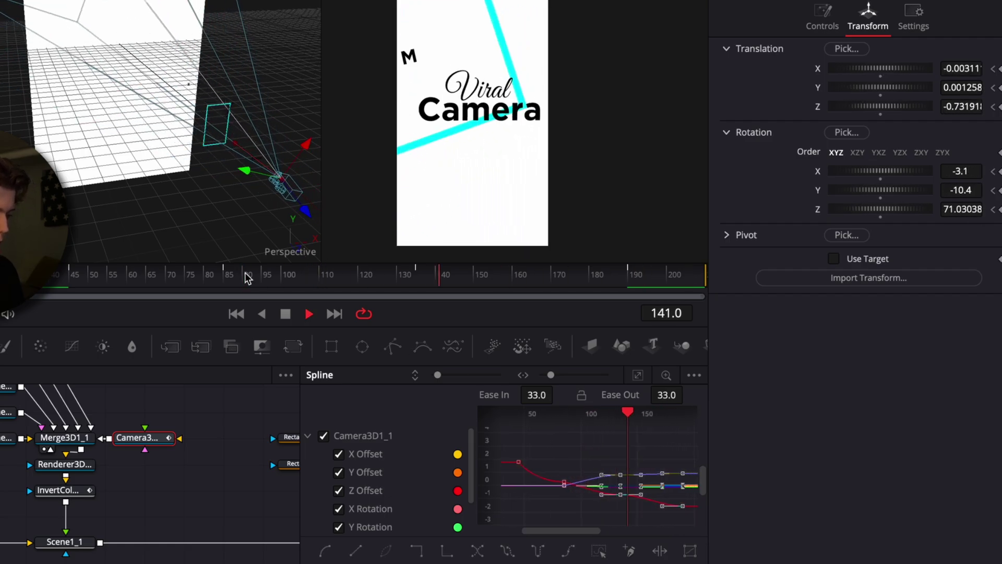
click(167, 272)
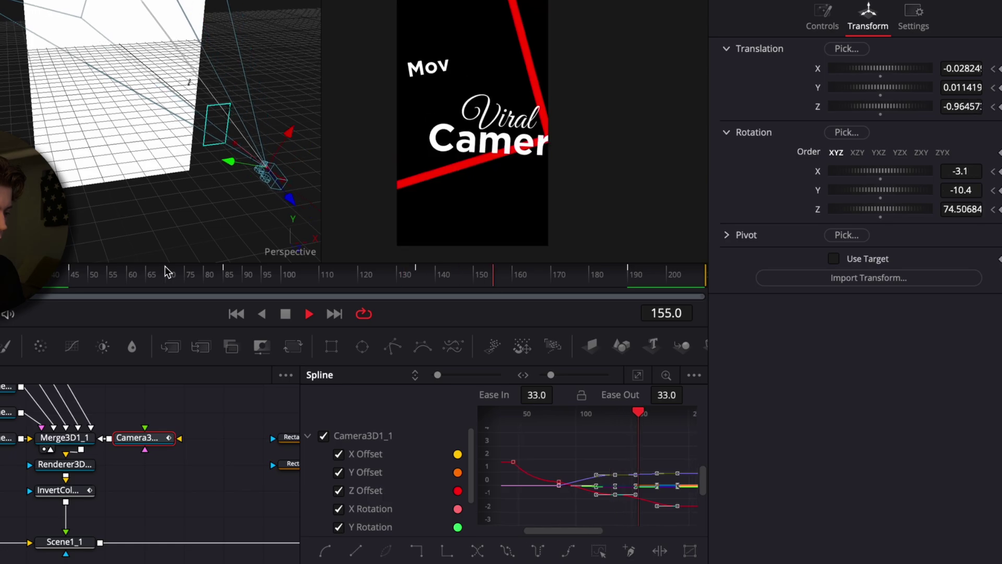
key(space)
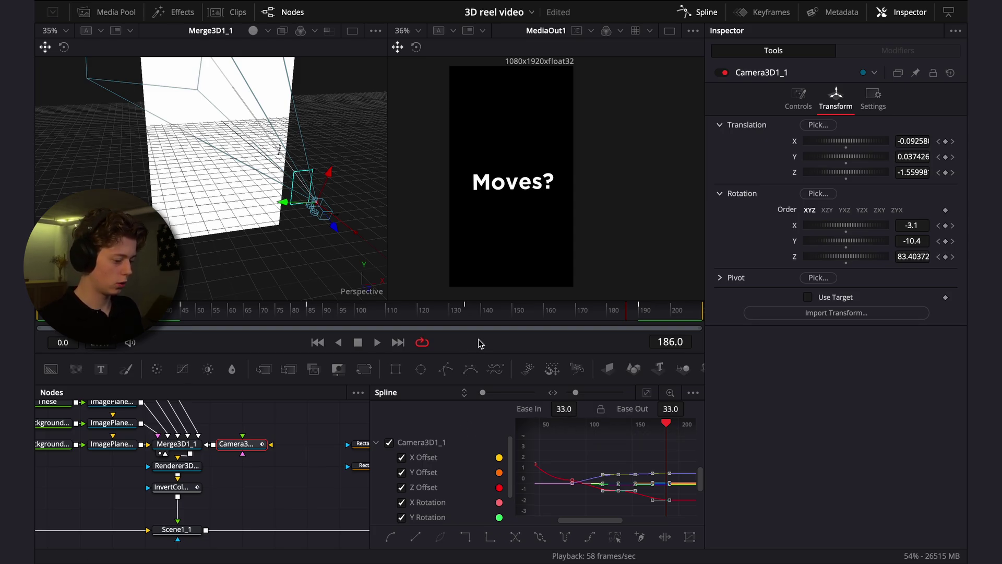
click(637, 318)
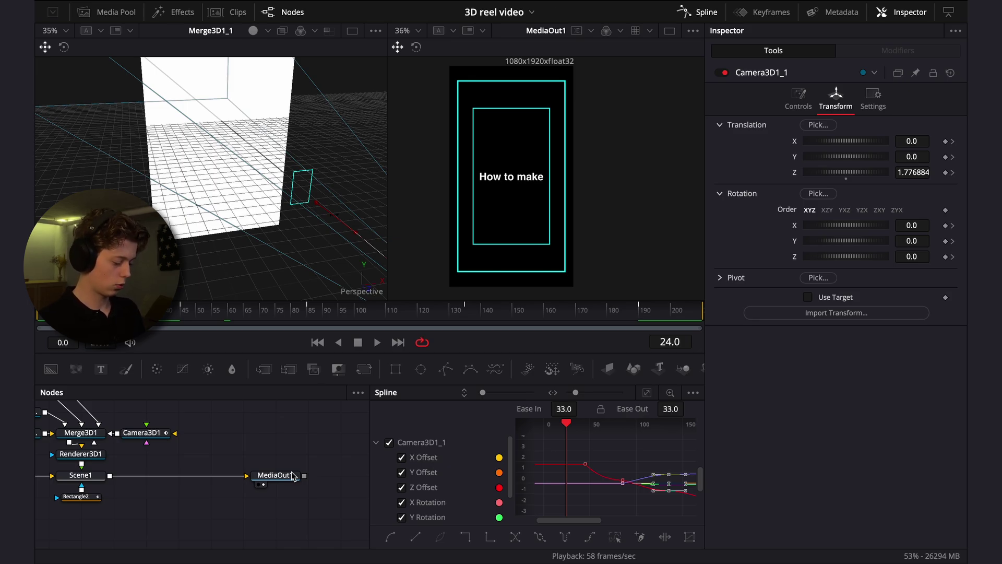
Insert a Lens Distortion node between Scene1 and MediaOut1 and set its distortion to about 0.259
click(256, 434)
key(shift+space)
text(lens)
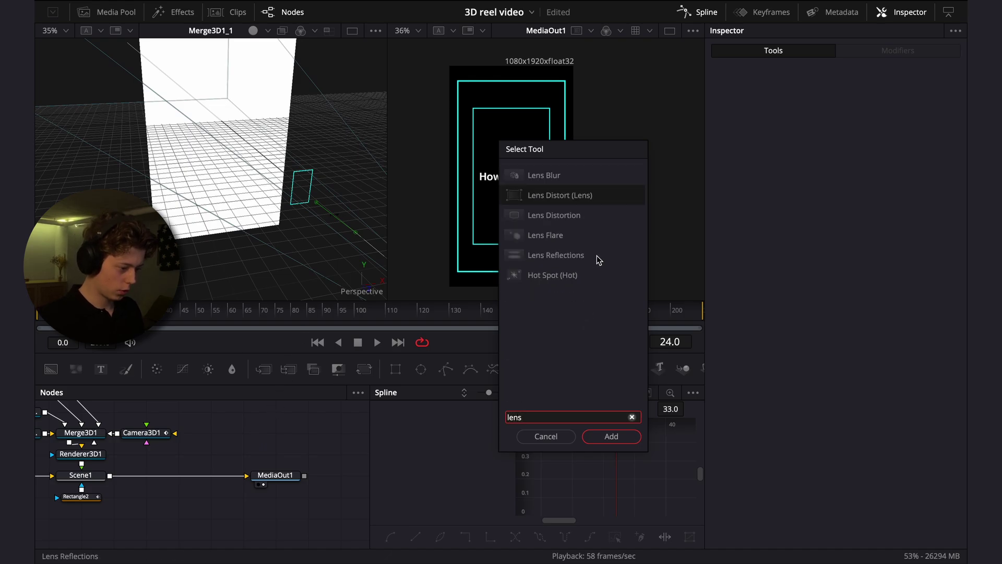
double_click(585, 223)
drag(237, 432, 145, 475)
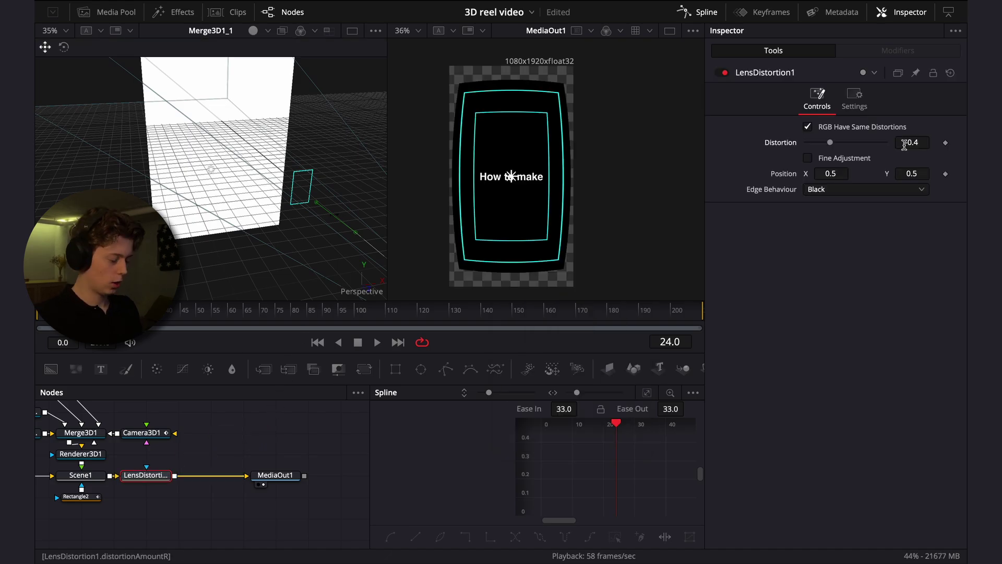
drag(901, 145, 929, 144)
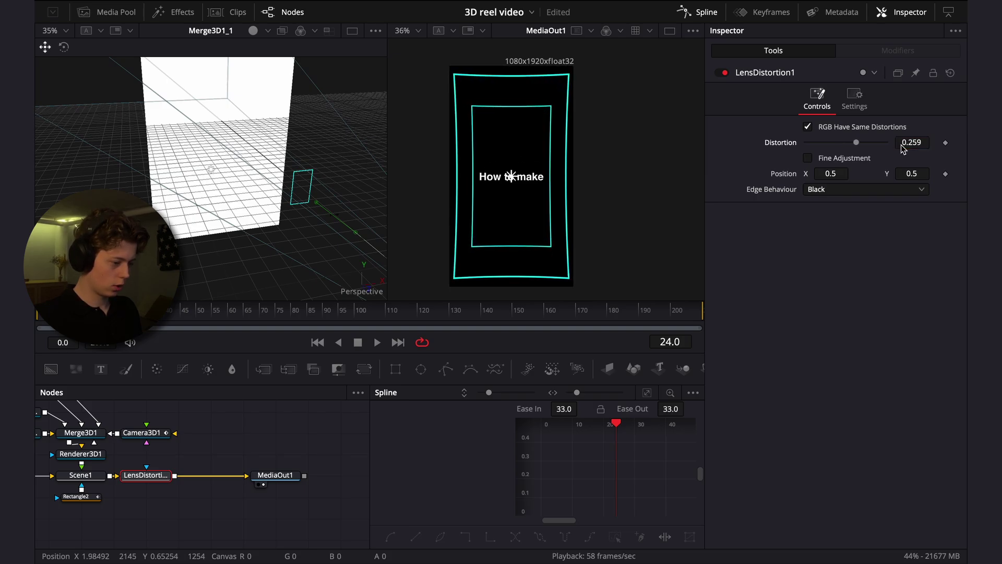
Insert a VGDeepGlow effect between the Text1 node and its image plane, and set the glow size to 1.4
drag(182, 311, 184, 305)
scroll(85, 453, left, 10)
scroll(283, 448, up, 2)
scroll(234, 415, up, 2)
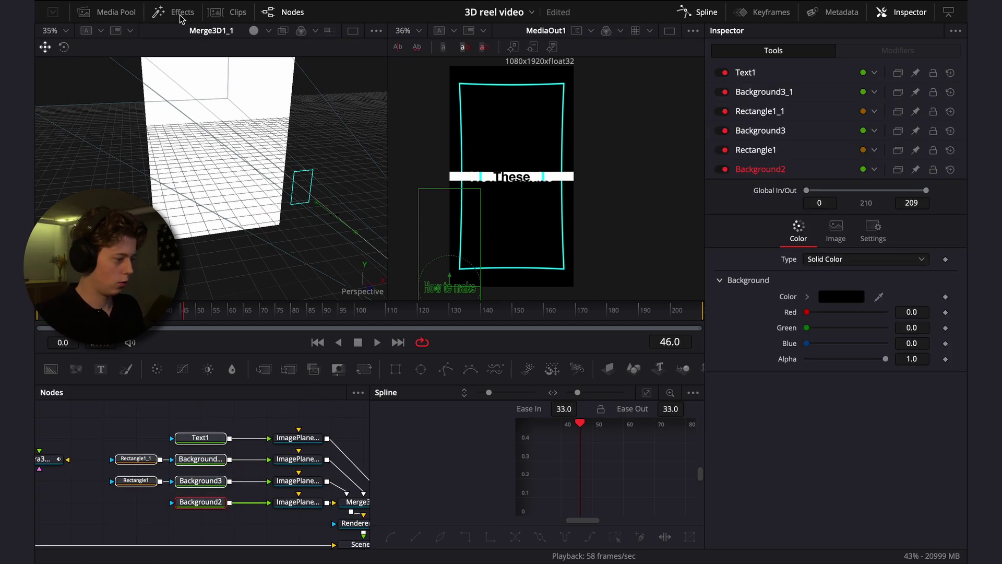
click(181, 13)
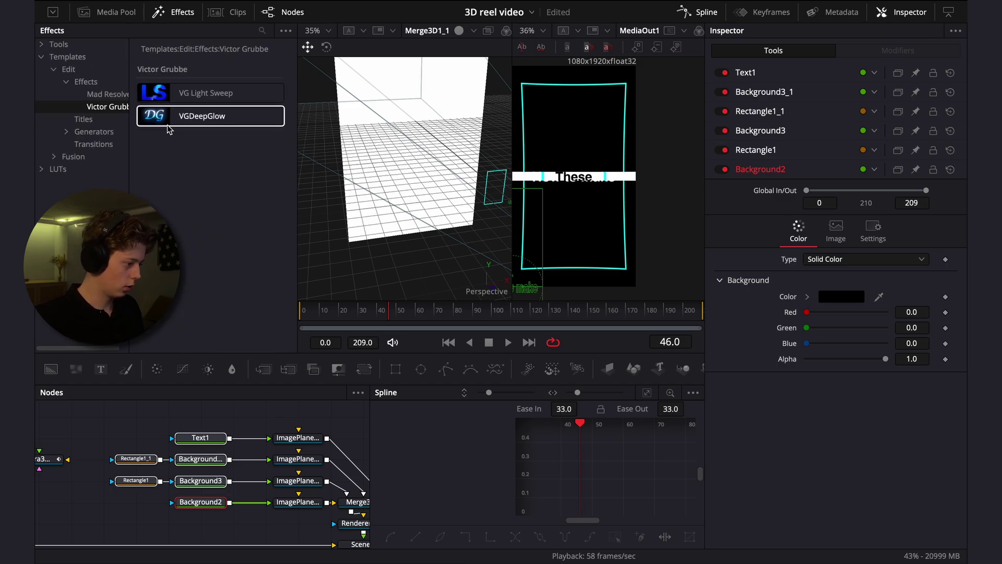
drag(168, 129, 259, 452)
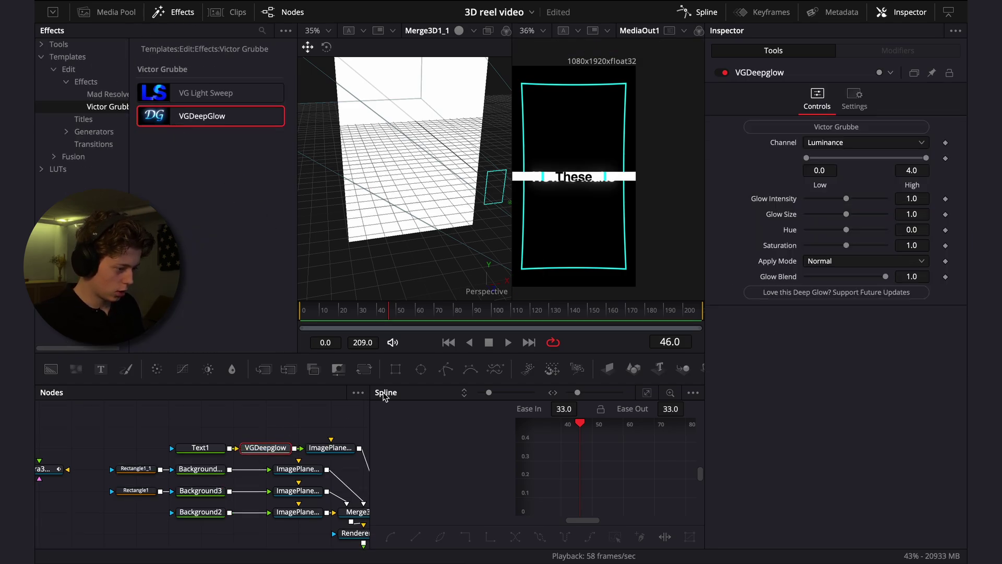
drag(916, 217, 934, 216)
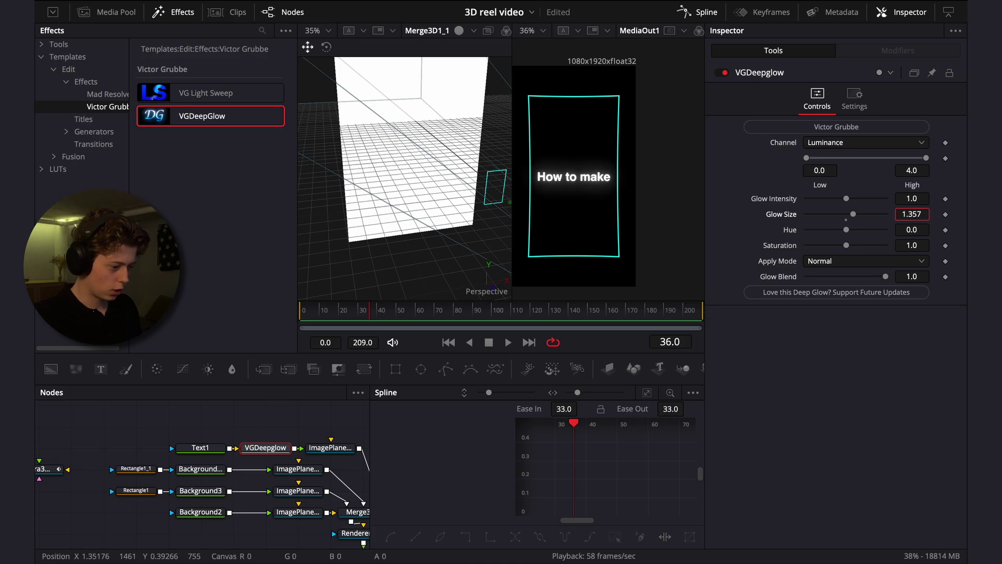
Paste copies of the VGDeepGlow node after the first scene's two frame backgrounds, Background3_1 and Background3
click(264, 452)
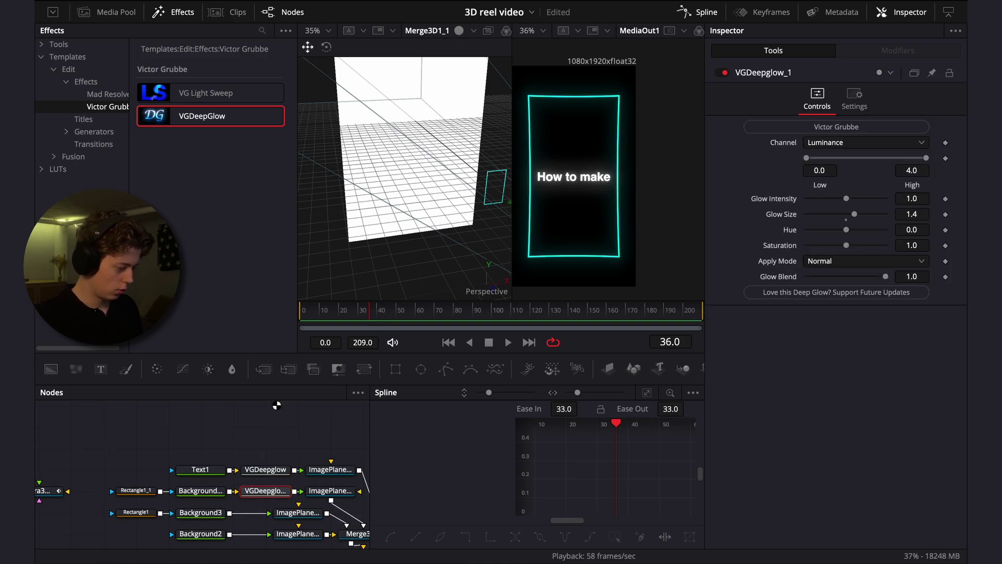
click(278, 405)
click(209, 512)
key(ctrl+v)
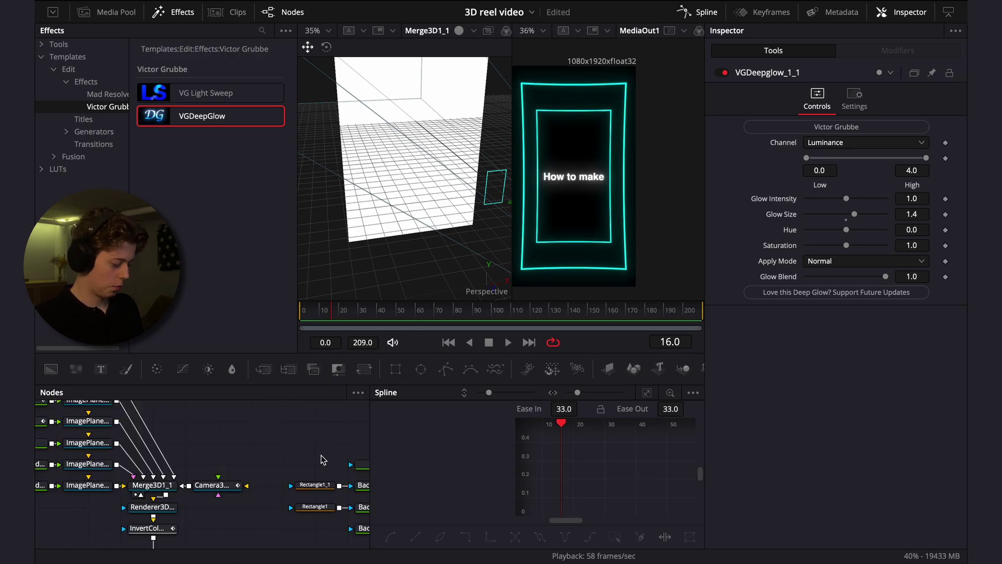
Paste another VGDeepGlow copy after the second scene's frame background masked by Rectangle1_2
scroll(293, 469, left, 3)
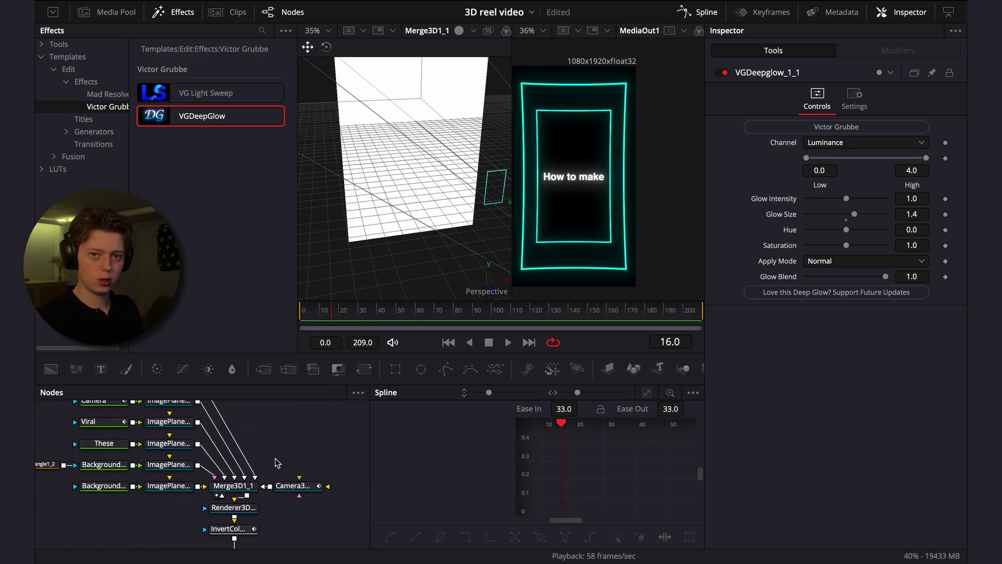
scroll(276, 463, left, 5)
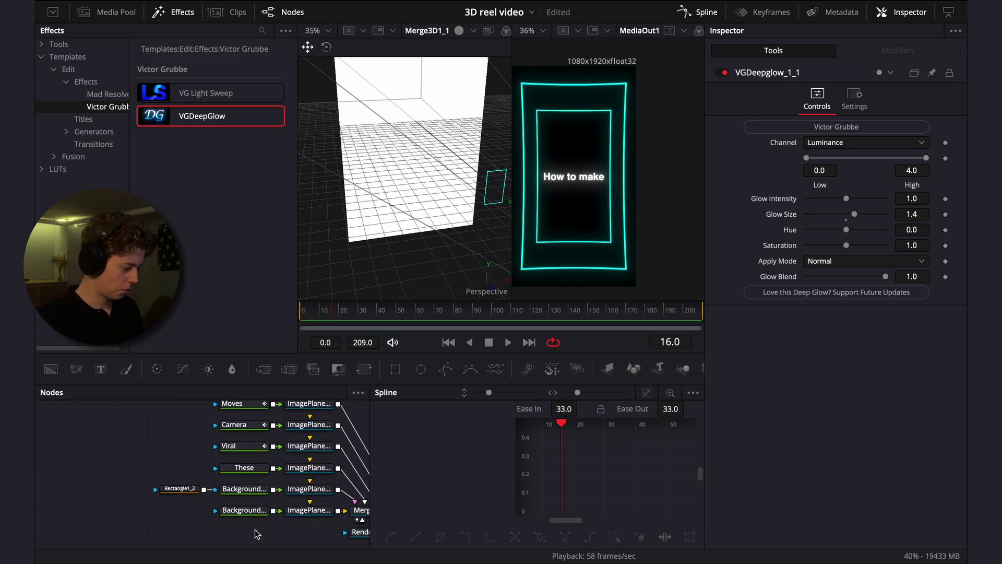
drag(159, 474, 133, 491)
click(148, 469)
key(ctrl+v)
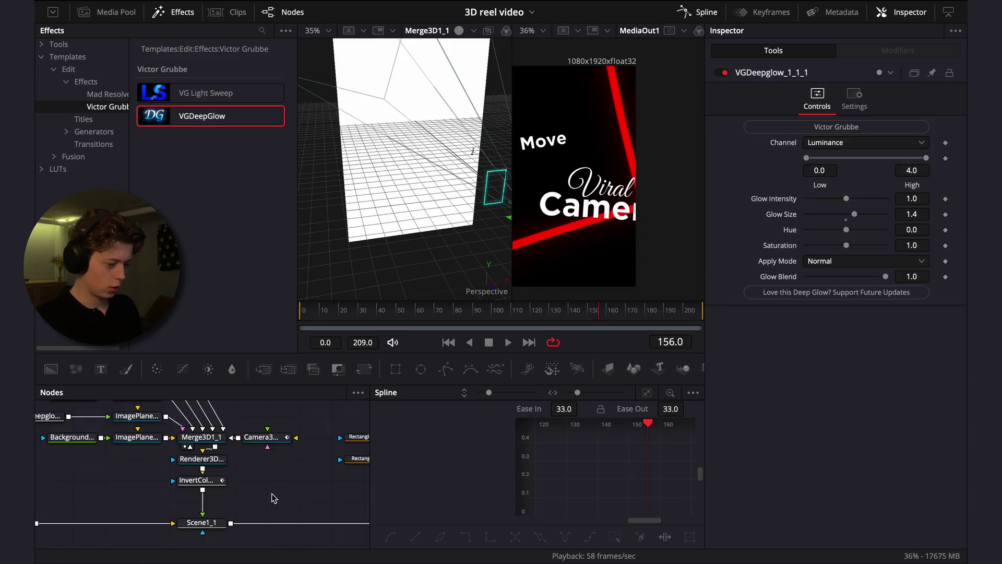
Insert a Grain node between the lens distortion and MediaOut1, and set its power to 3.0
scroll(291, 463, right, 1)
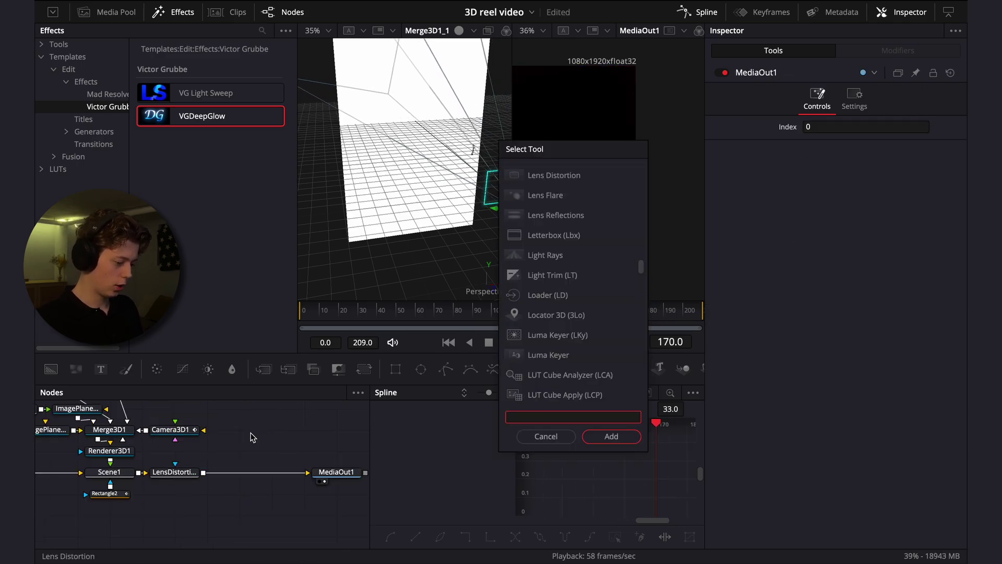
text(grain)
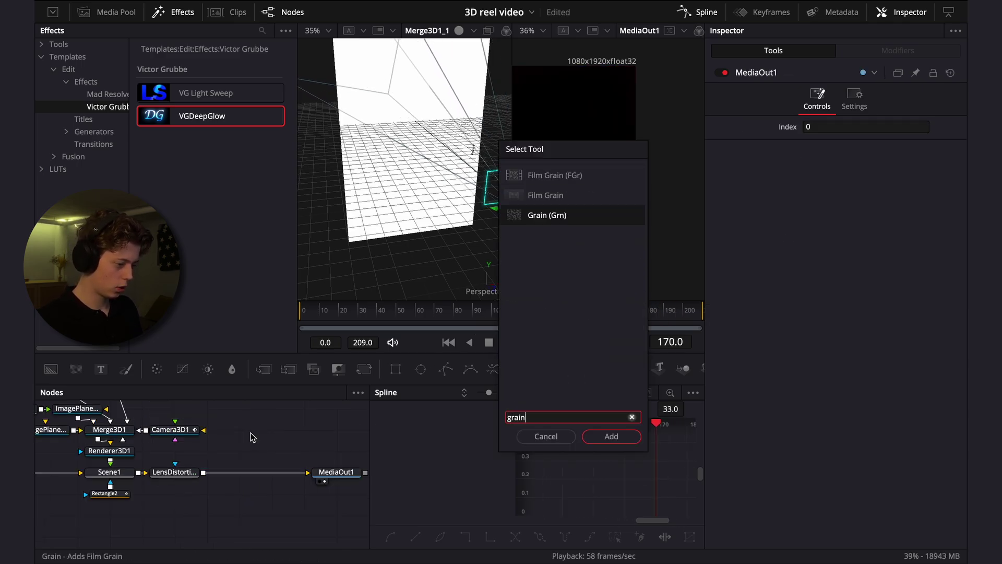
key(Return)
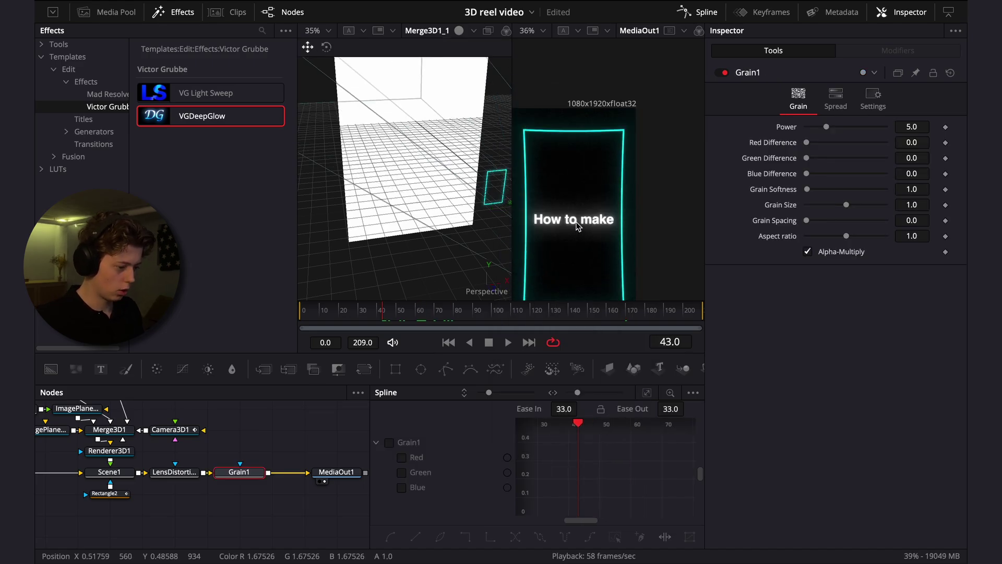
scroll(577, 225, up, 5)
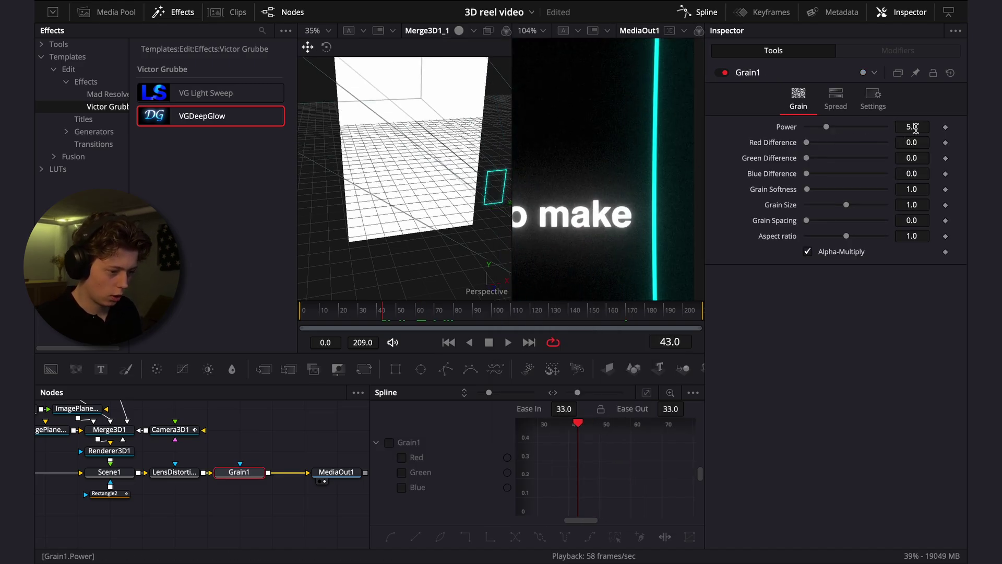
drag(822, 126, 810, 127)
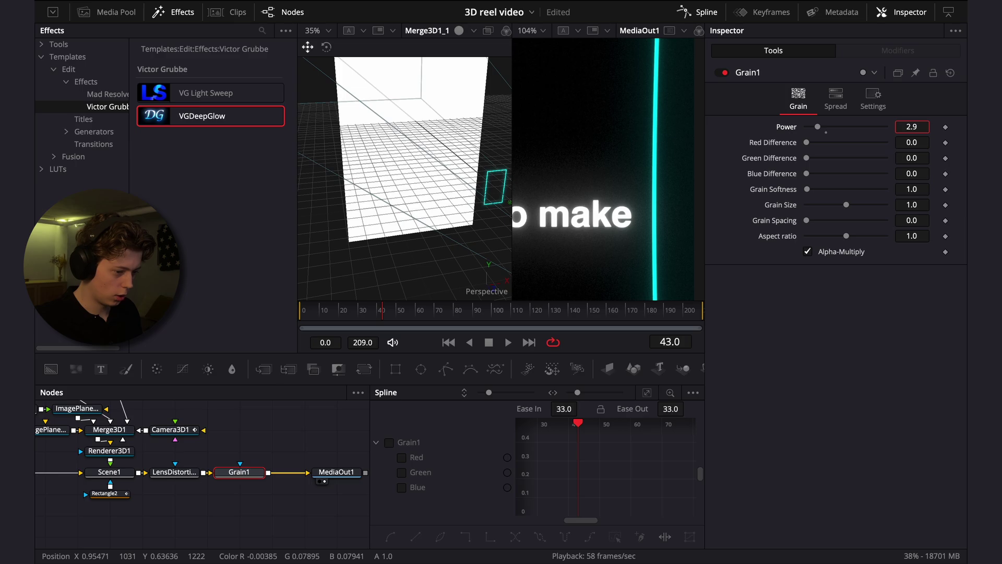
key(Return)
text(3)
key(Tab)
key(Return)
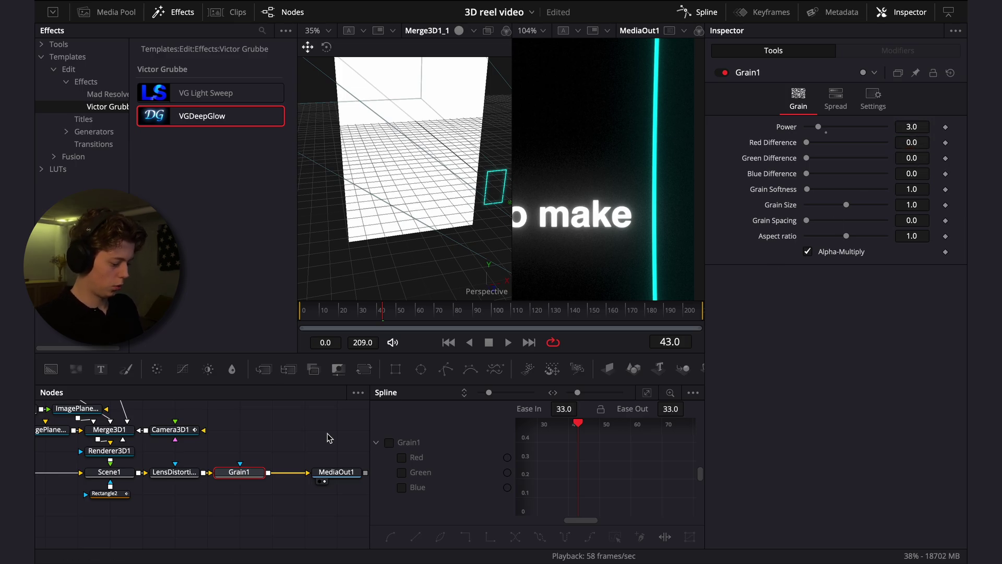
Insert a Scanlines node after Grain1 with a line frequency of 20.0 and a blend of about 0.262
key(shift+space)
text(sc)
key(Return)
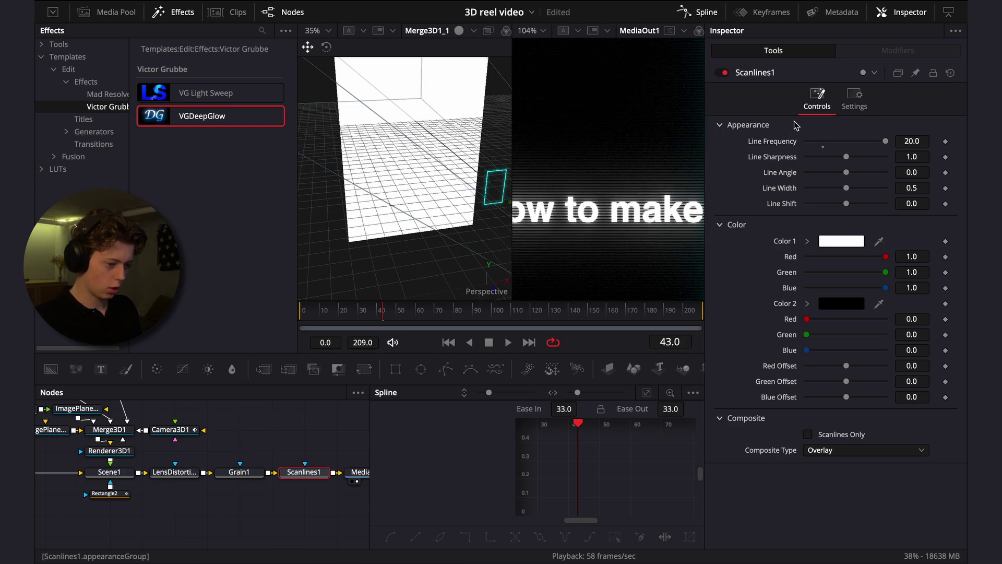
click(854, 98)
drag(915, 140, 516, 141)
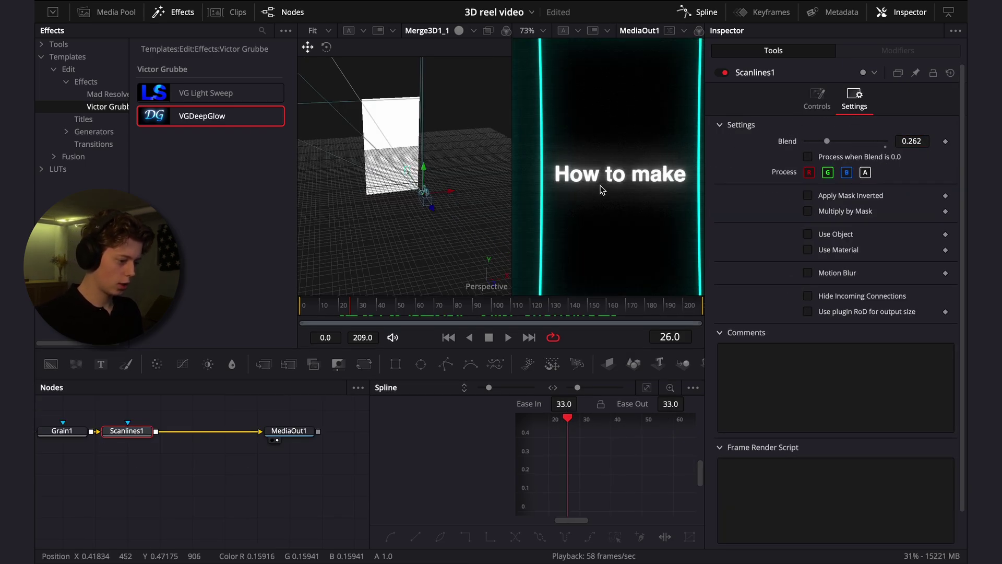
Insert a Vignette node between Scanlines1 and MediaOut1
key(shift+space)
text(scan)
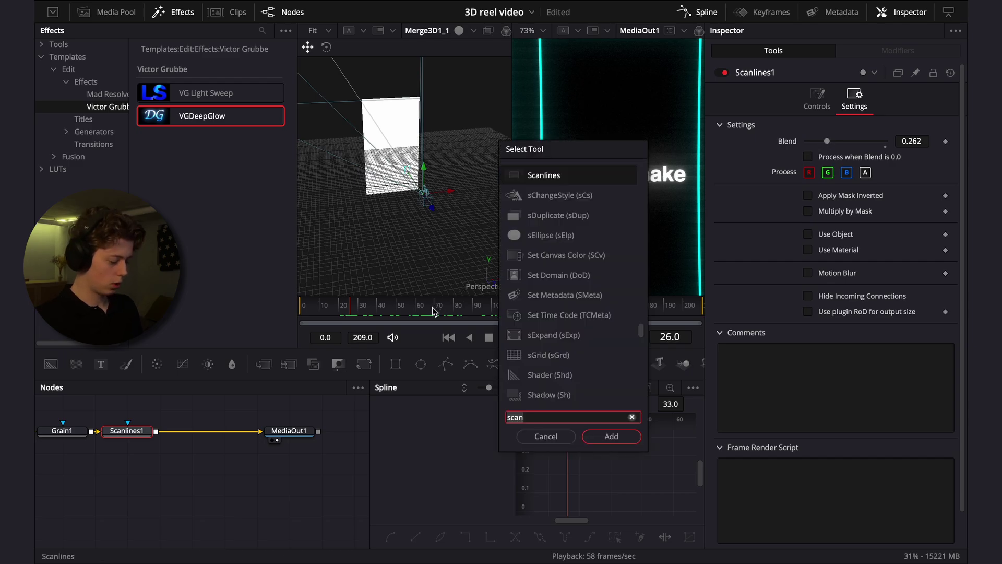
key(BackSpace)
key(BackSpace)
key(BackSpace)
key(BackSpace)
text(vig)
key(Return)
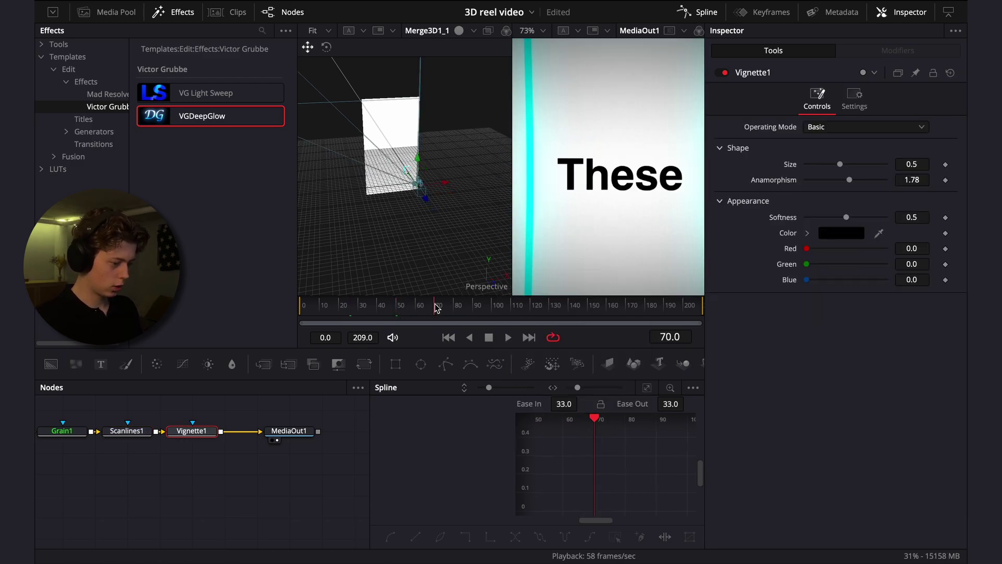
Set the vignette's size to about 0.56 while viewing frame 80, and compare the image with the node off and on
drag(422, 306, 453, 305)
scroll(583, 228, down, 3)
drag(588, 219, 592, 196)
drag(911, 165, 931, 164)
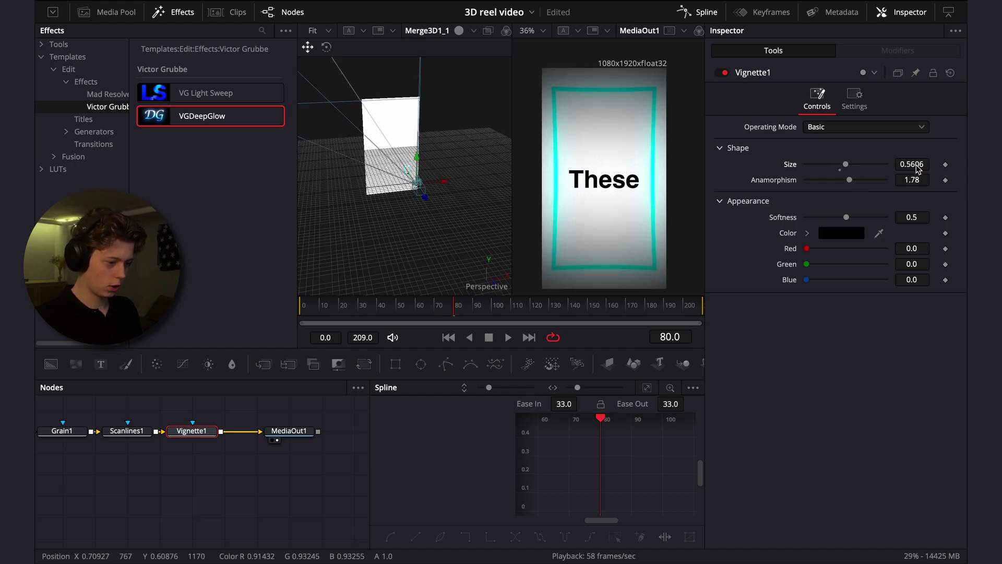
click(727, 73)
click(725, 74)
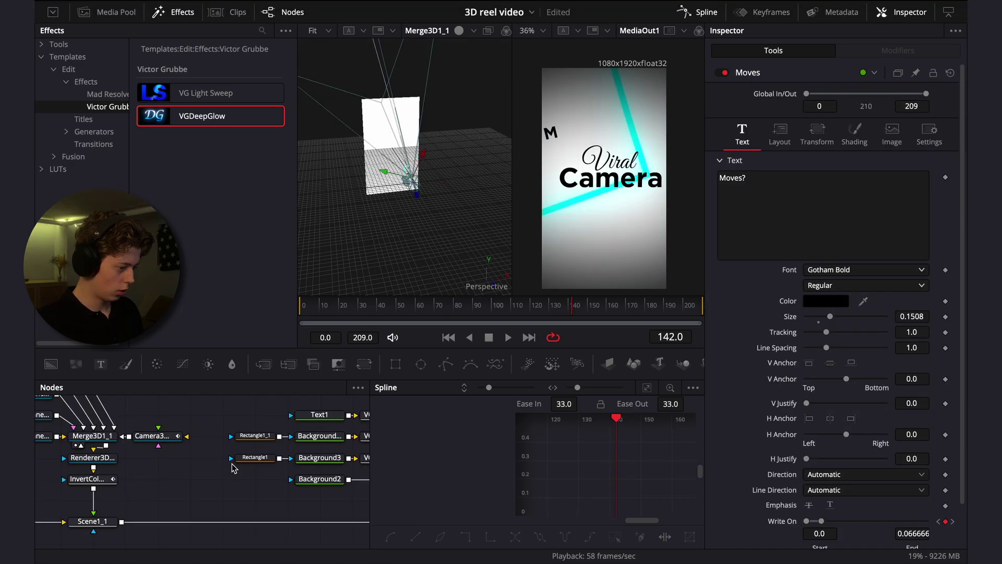
Change the font of the "Moves?" text to Gloock and check it in the final frames
scroll(258, 474, left, 3)
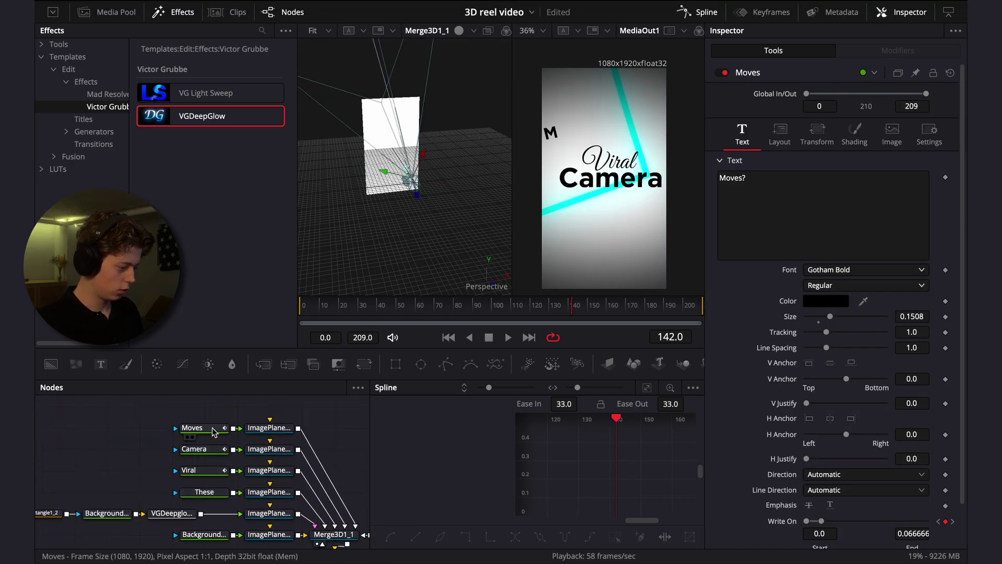
click(192, 427)
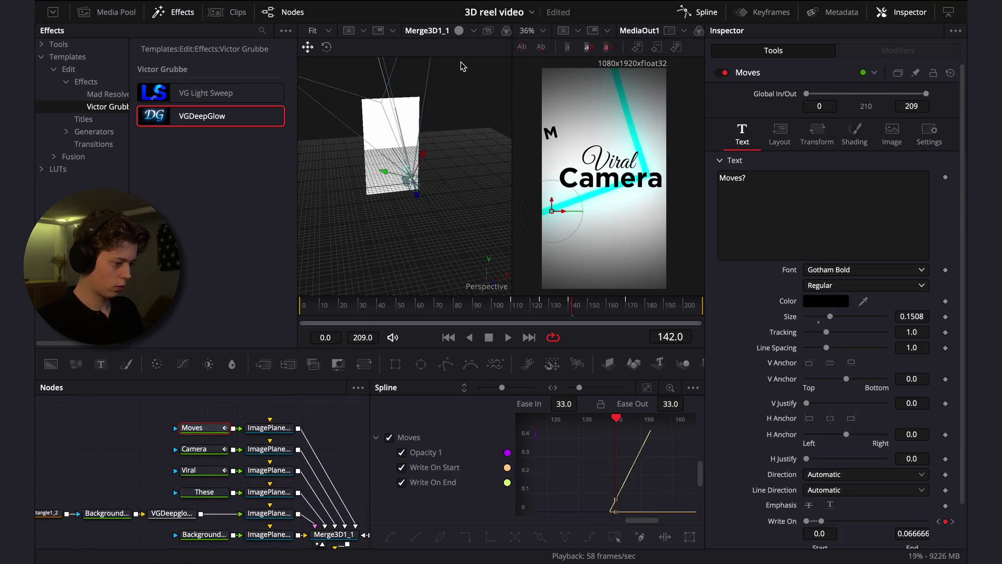
click(863, 272)
click(852, 521)
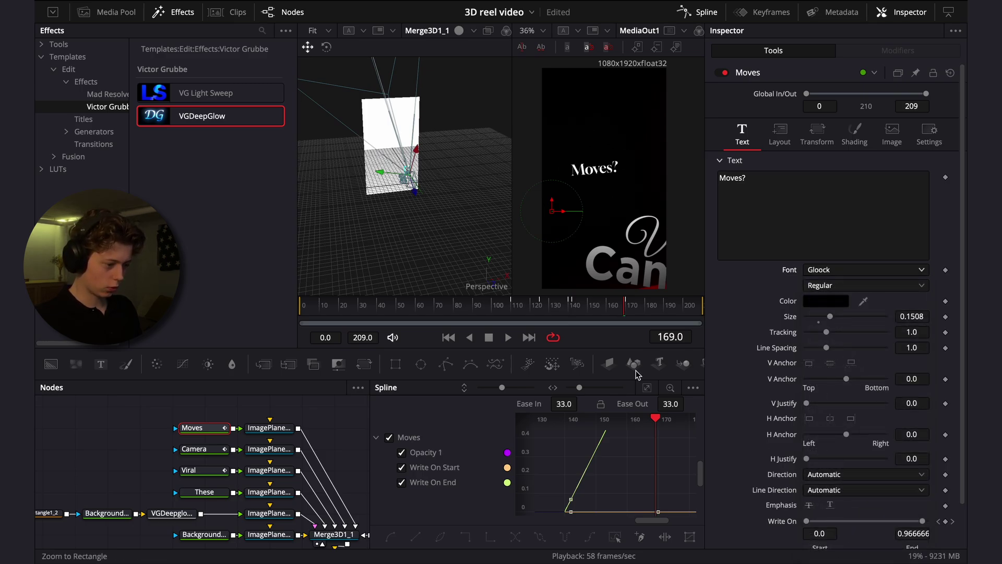
drag(633, 308, 674, 308)
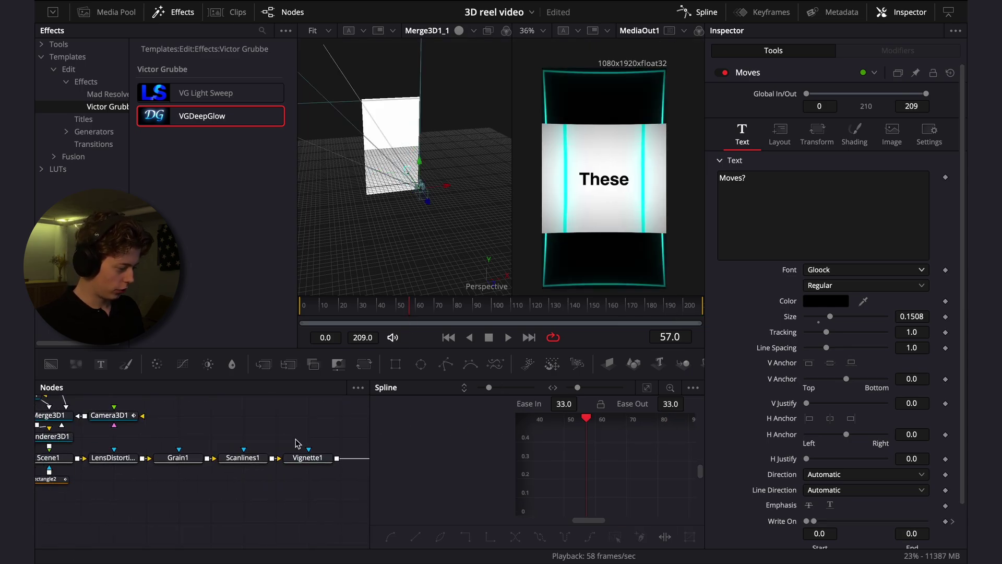
Insert the plain Camera Shake effect, not the CShk variant, between Vignette1 and MediaOut1
drag(310, 441, 176, 457)
click(175, 441)
key(shift+space)
text(vig)
text(f)
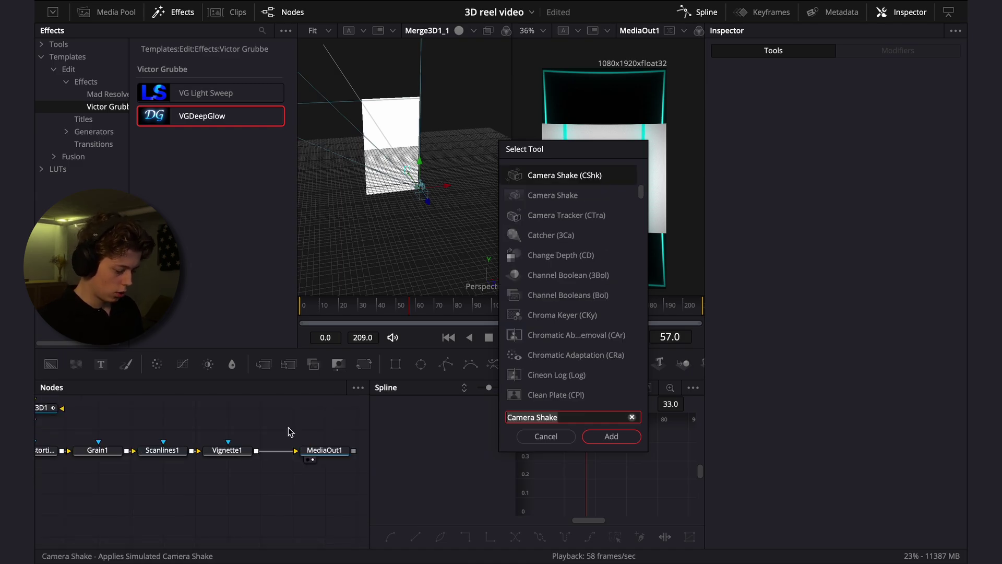
key(Down)
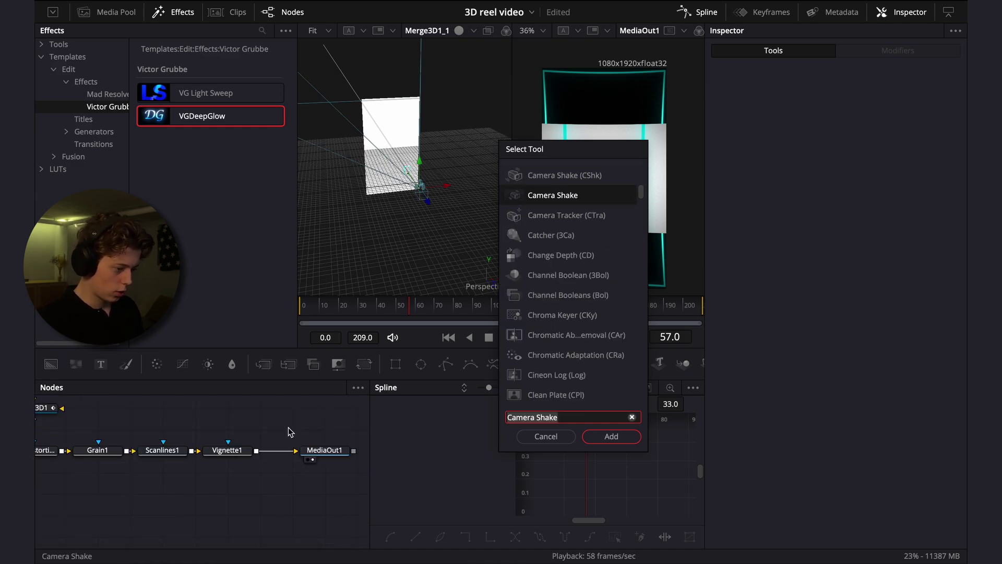
key(Return)
drag(240, 432, 272, 453)
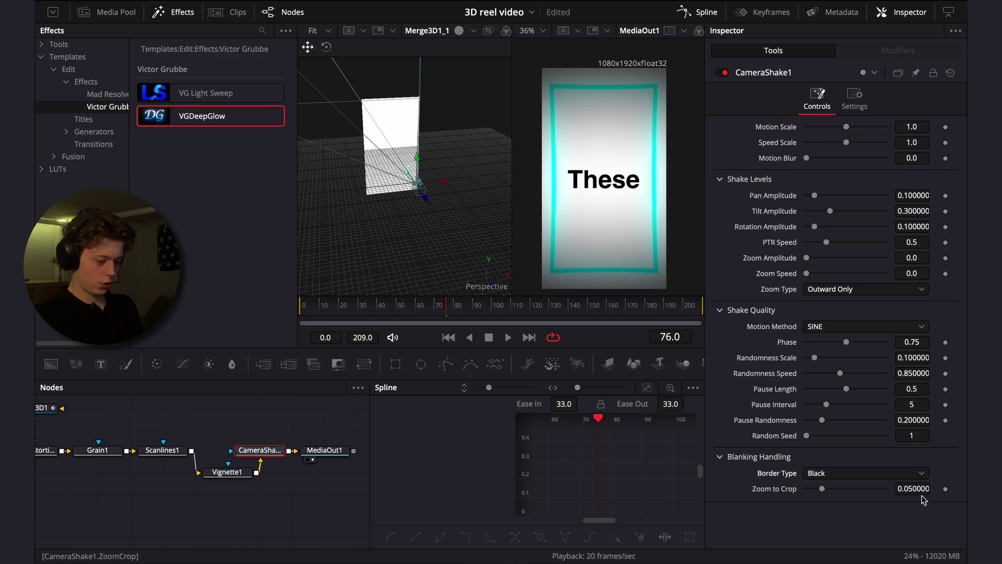
Set the camera shake's Zoom to Crop to 0, Border Type to Replicate, Motion Scale to about 0.1 and Speed Scale to 0.08
drag(915, 492, 798, 488)
click(836, 473)
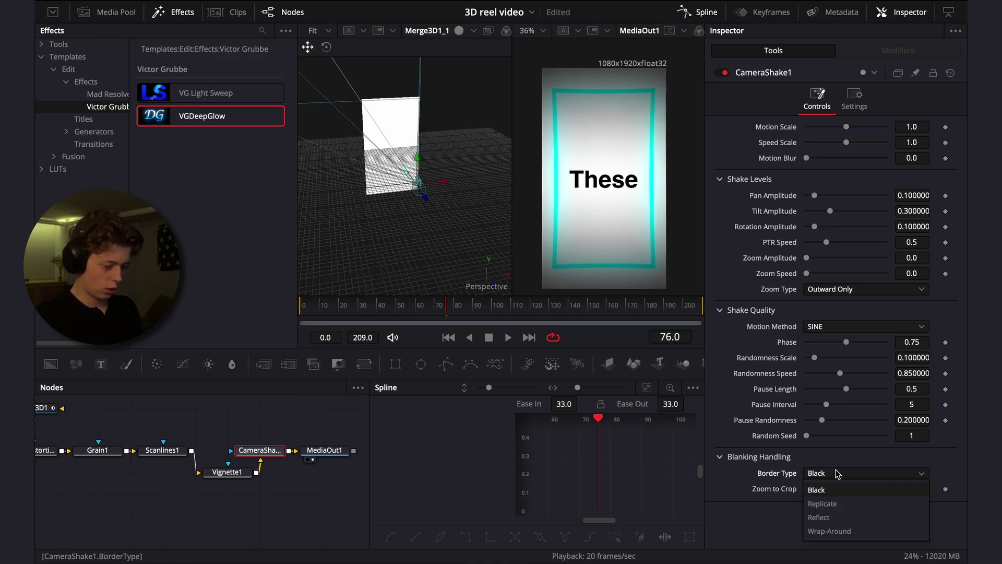
click(855, 510)
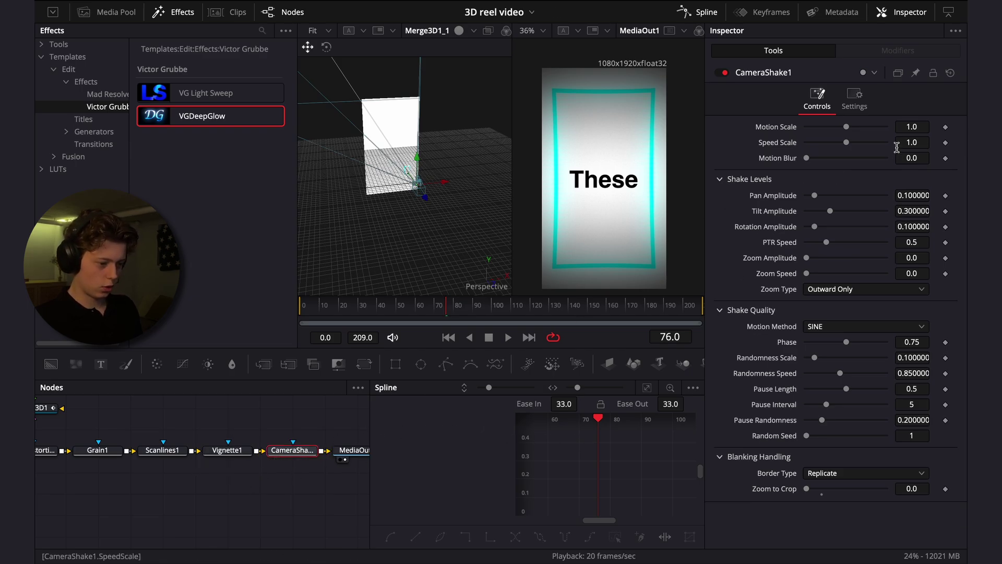
drag(912, 126, 905, 127)
drag(845, 127, 809, 142)
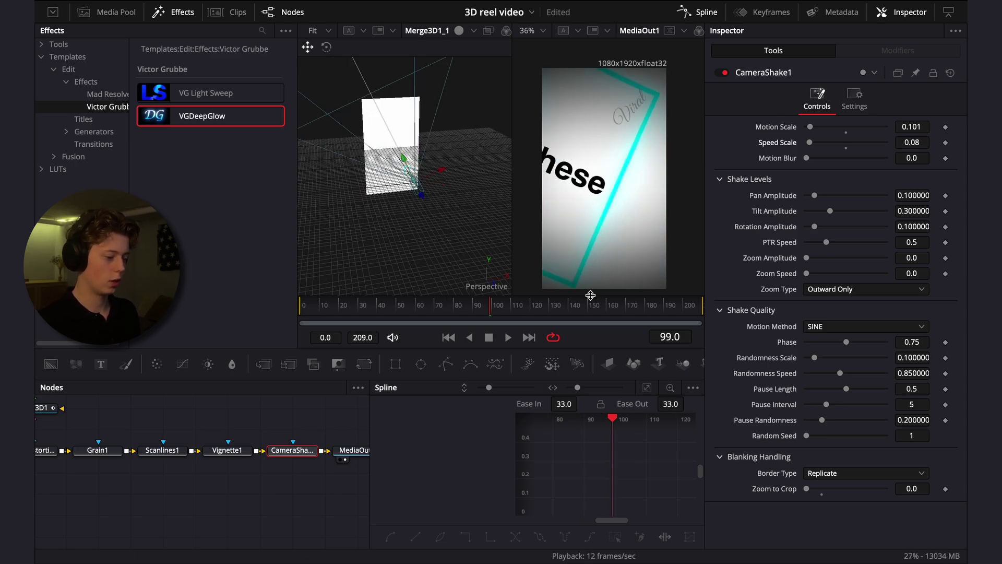
Enable motion blur on the Renderer3D1 node and raise its shutter angle to 360
drag(95, 433, 257, 453)
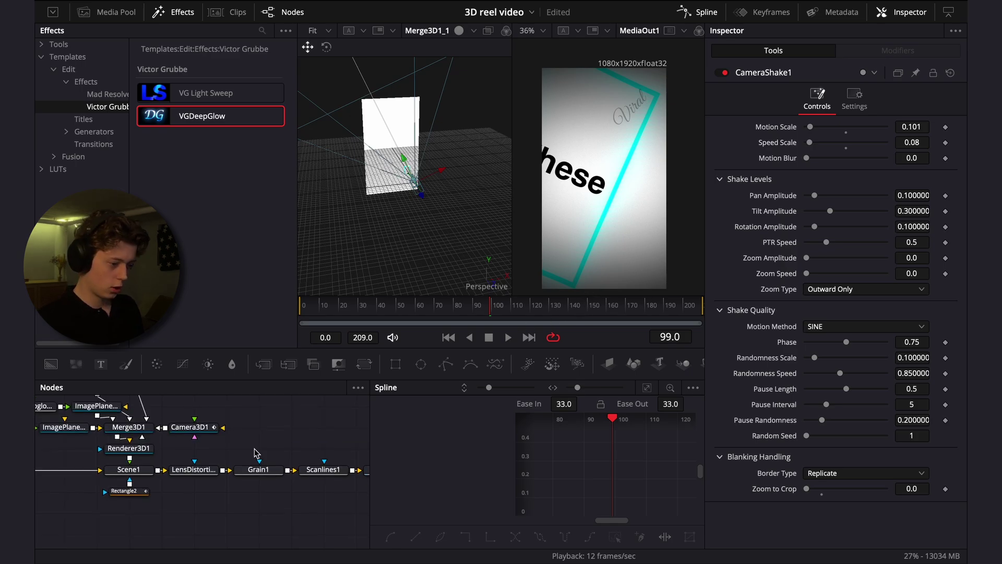
click(128, 448)
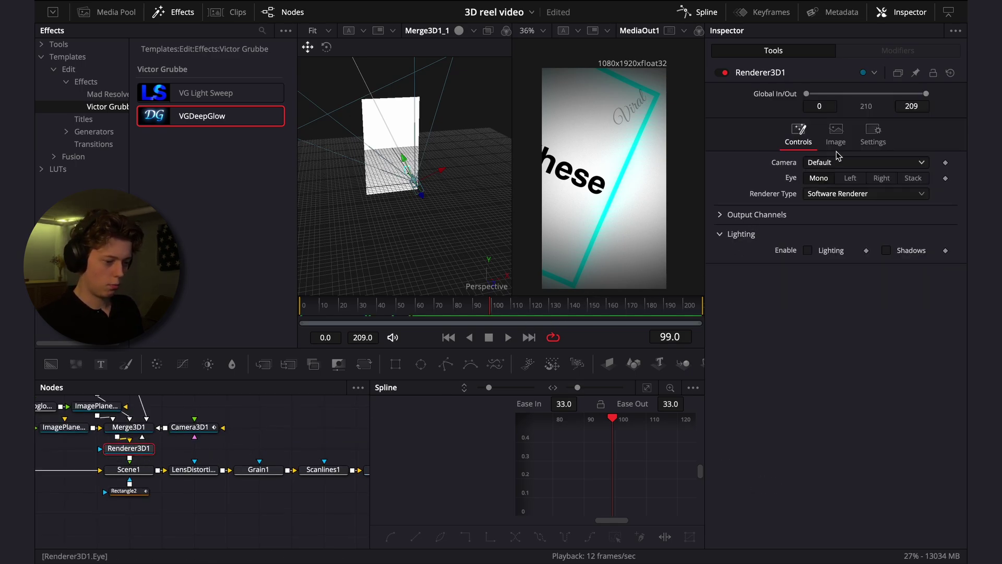
click(886, 142)
click(808, 215)
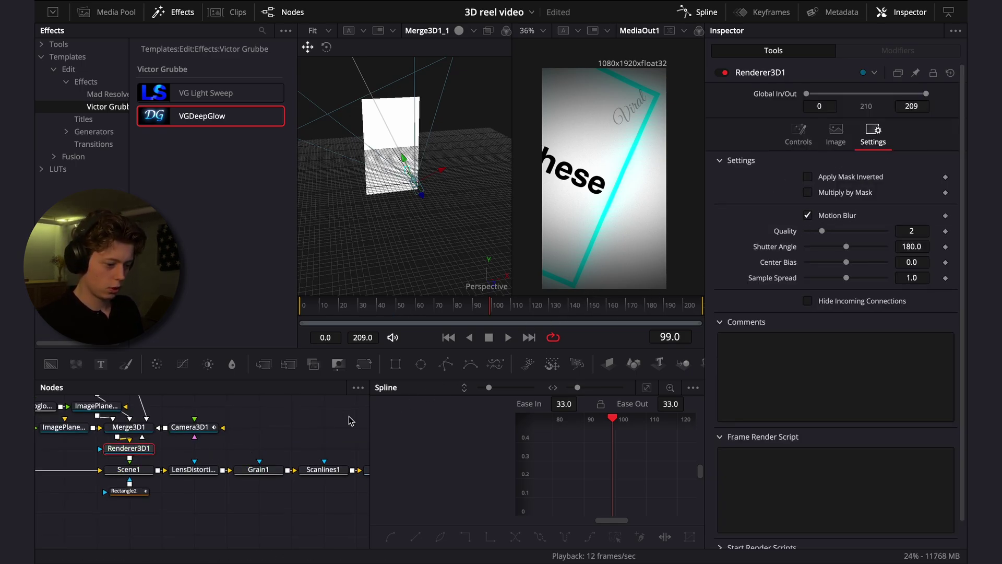
drag(60, 449, 226, 453)
drag(79, 457, 375, 479)
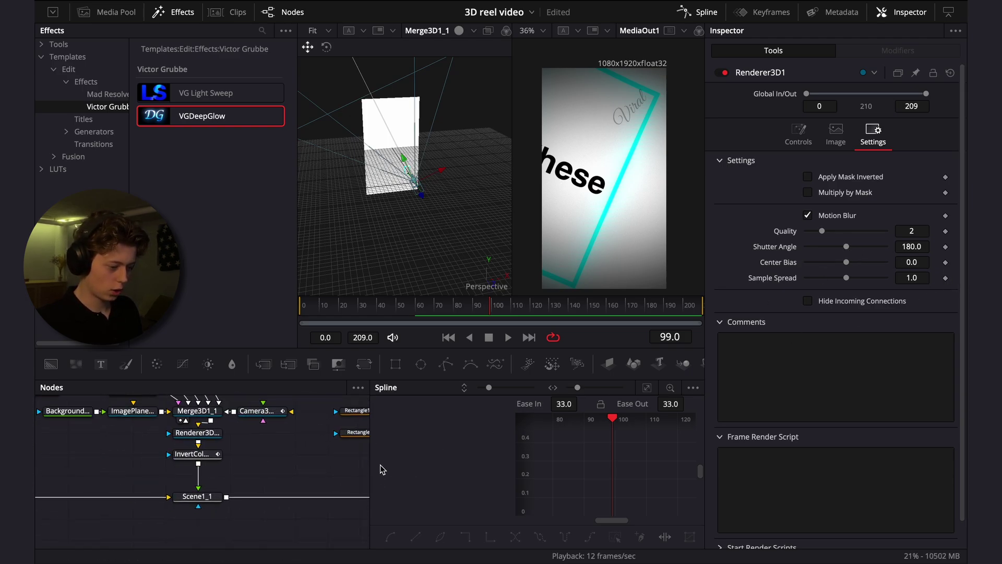
scroll(91, 438, left, 5)
scroll(91, 438, right, 5)
drag(846, 246, 885, 246)
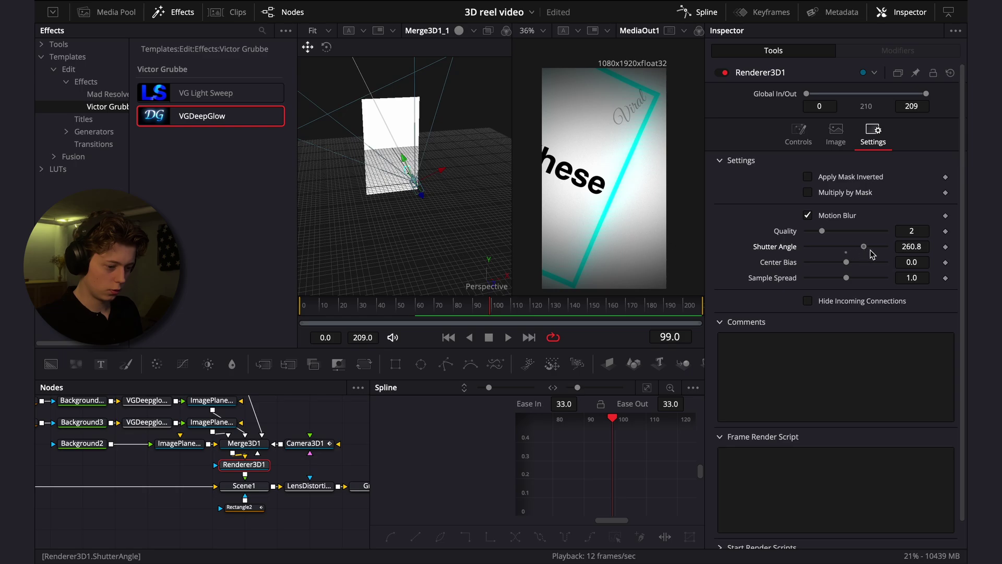
Enable motion blur on the second scene's renderer, Renderer3D1_1, with a shutter angle of 360
scroll(232, 450, left, 5)
click(117, 424)
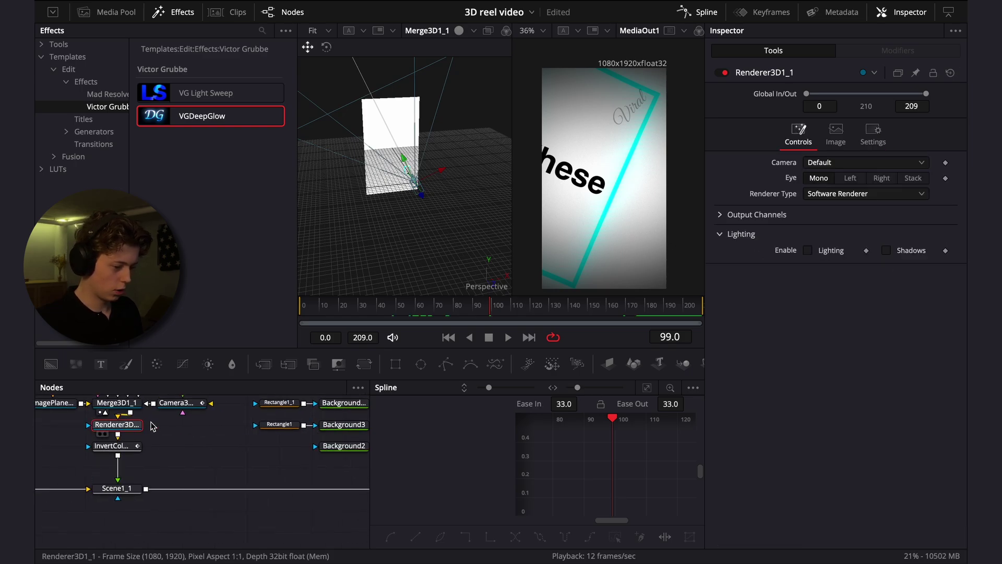
click(880, 144)
click(808, 215)
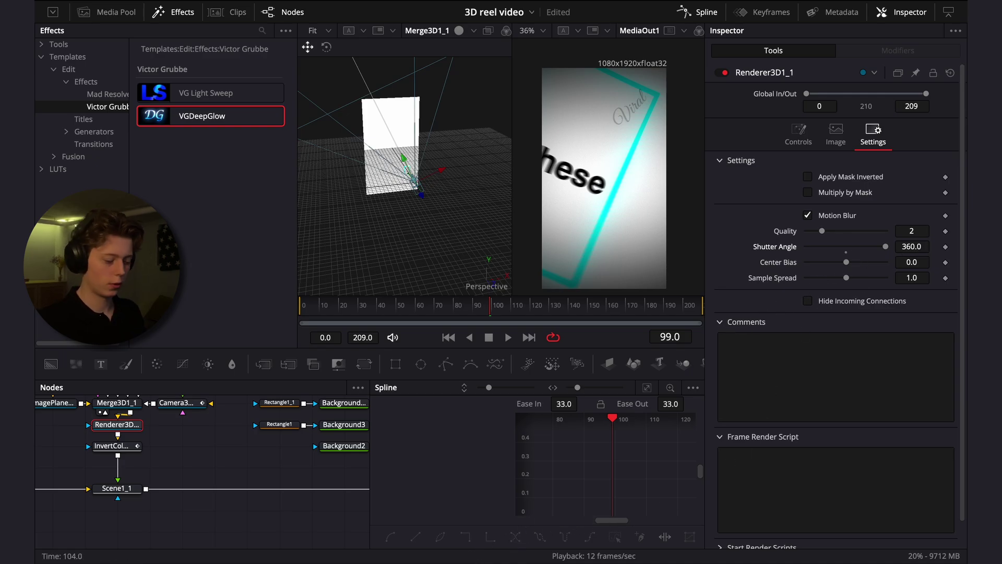
Switch to the Edit page and play the Fusion composition from its start
key(shift+4)
key(Home)
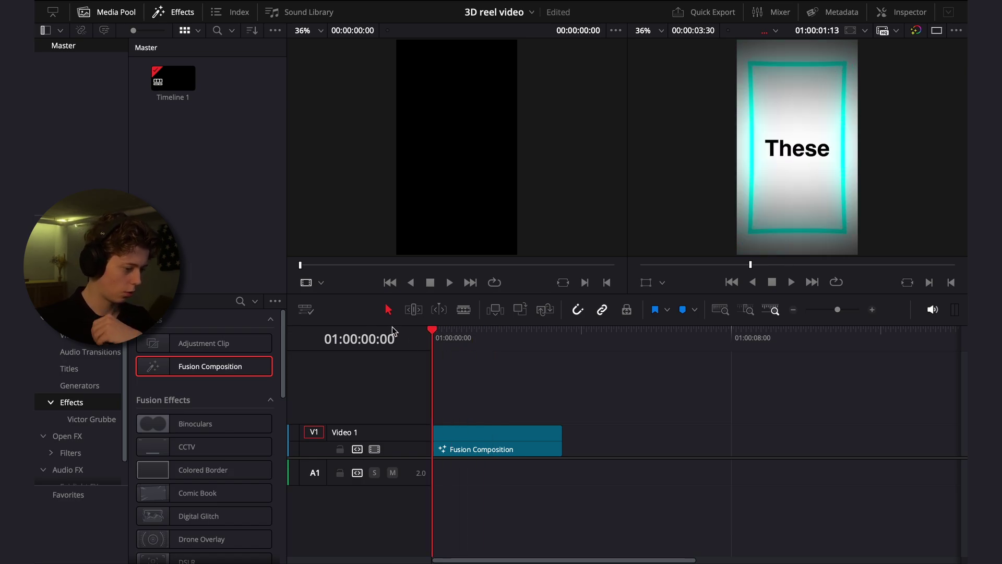
key(space)
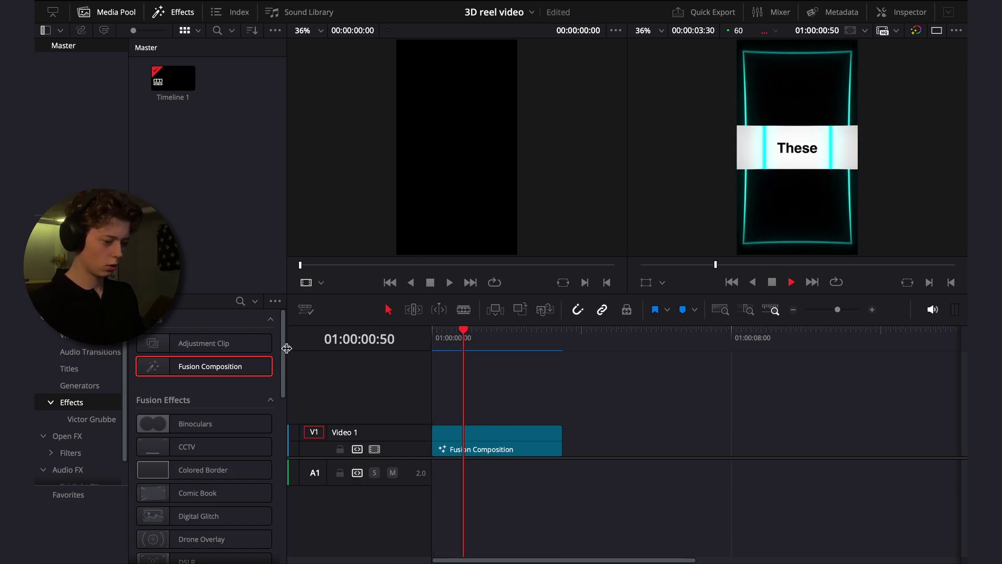
key(space)
Return to the Fusion page and raise the "Moves?" text by setting its layout Center Y to 0.511
click(507, 562)
drag(234, 427, 360, 453)
drag(111, 412, 216, 449)
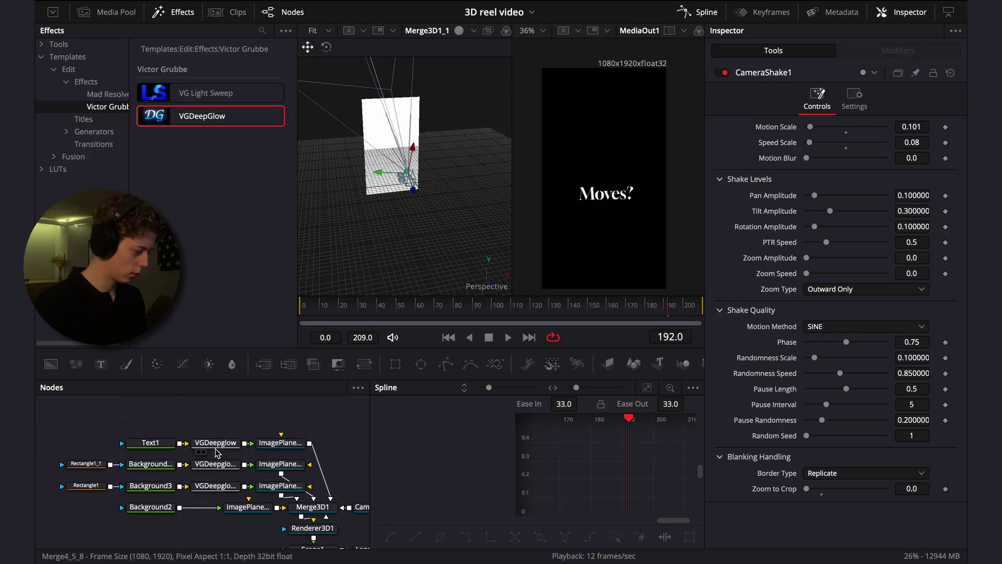
click(144, 442)
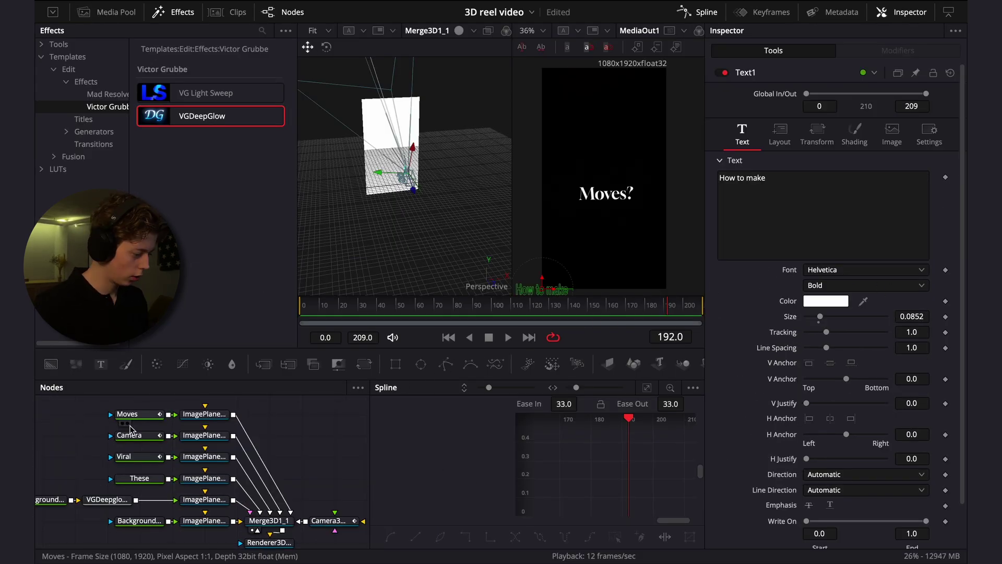
click(131, 425)
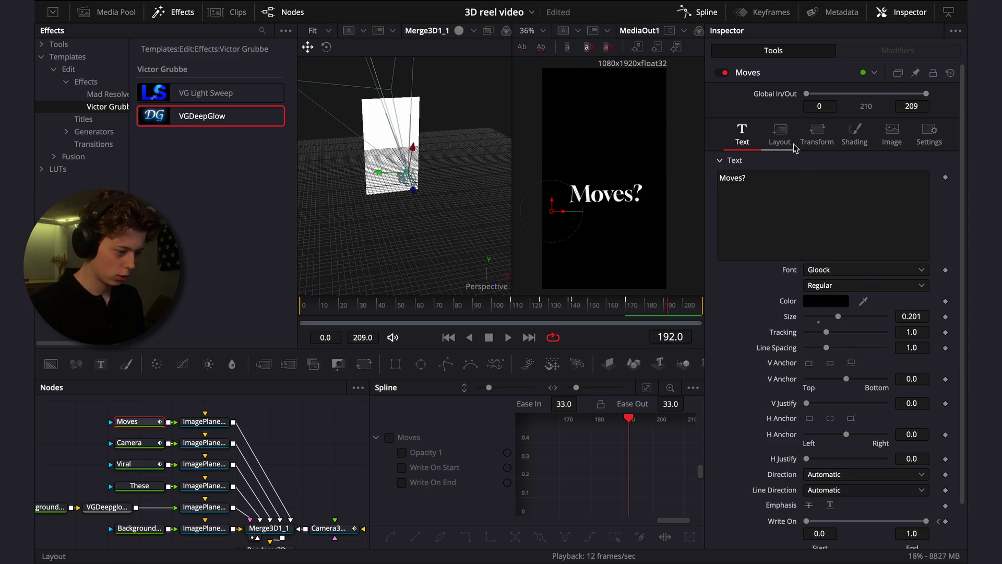
click(780, 134)
drag(911, 192, 920, 192)
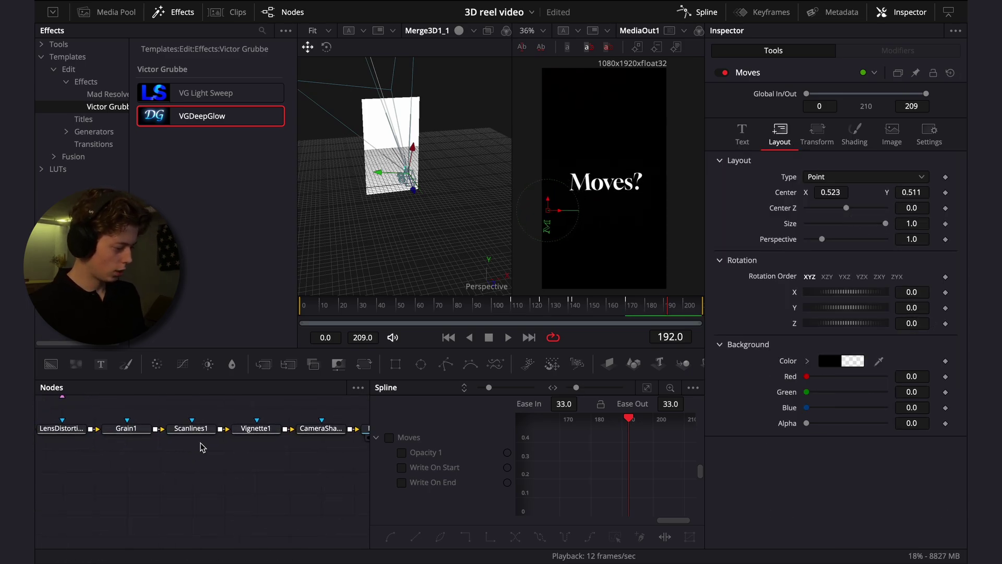
Make room before MediaOut1 and insert a Stop Motion node between CameraShake1 and MediaOut1
drag(293, 437, 114, 438)
drag(213, 431, 309, 431)
click(240, 468)
key(shift+space)
key(Escape)
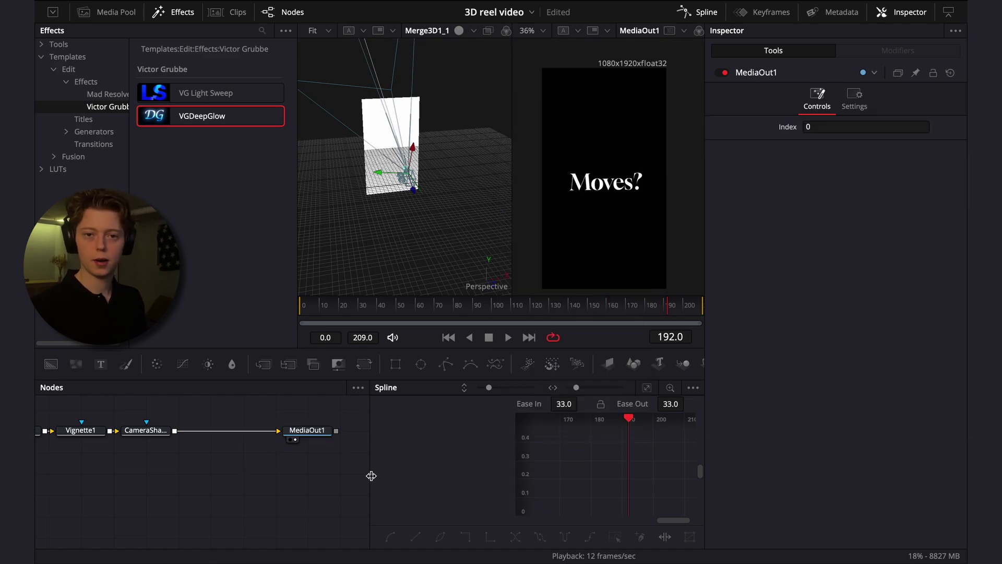
key(shift+space)
text(s)
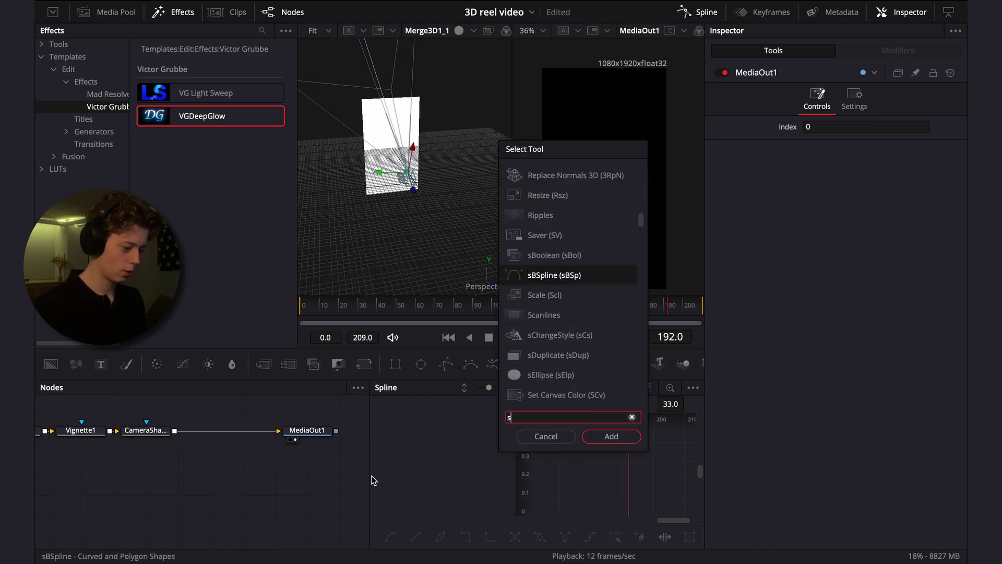
text(top)
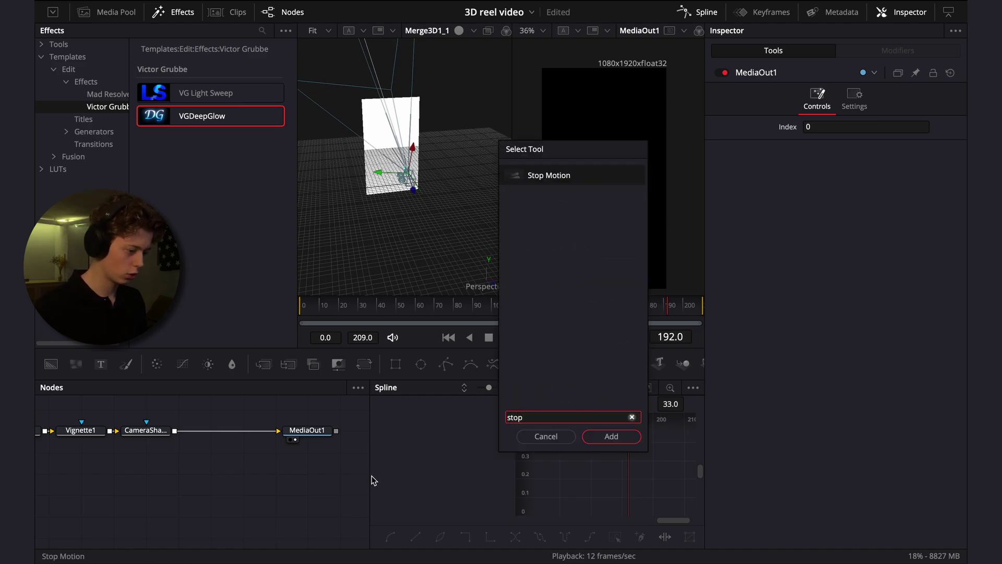
key(Return)
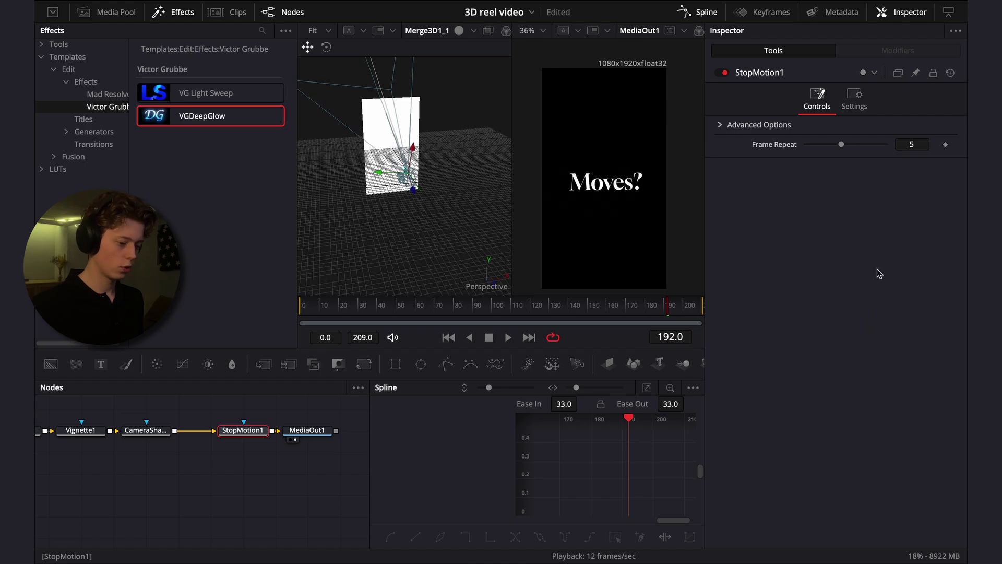
Set the Stop Motion node's Frame Repeat to 4 and switch to the Edit page
click(910, 145)
text(5)
key(Return)
click(832, 143)
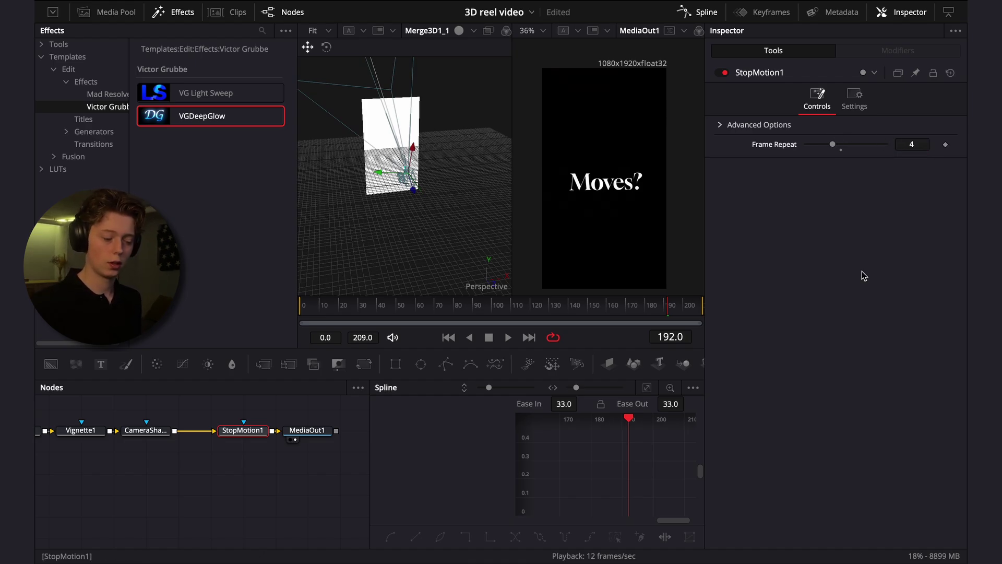
drag(834, 147, 834, 186)
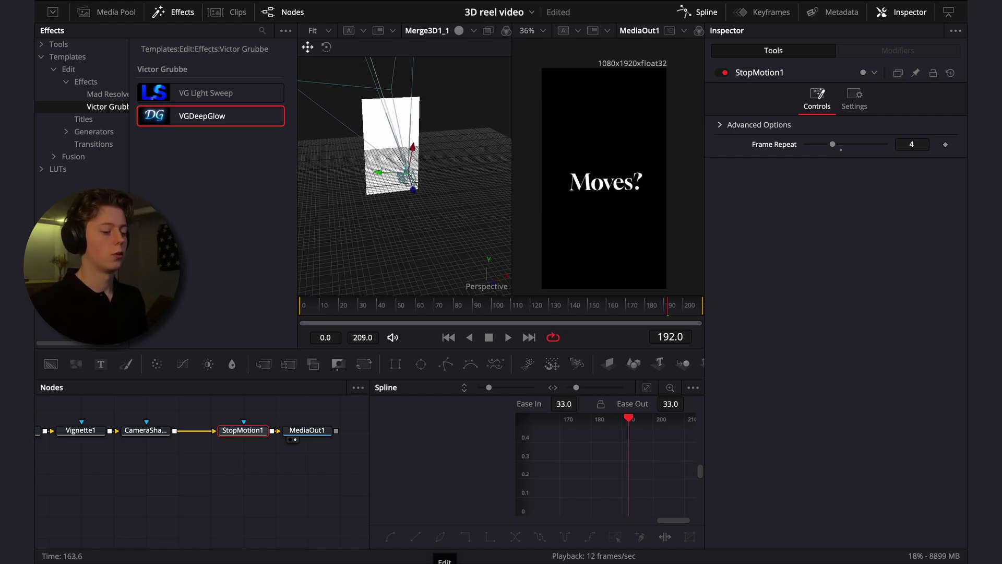
click(444, 561)
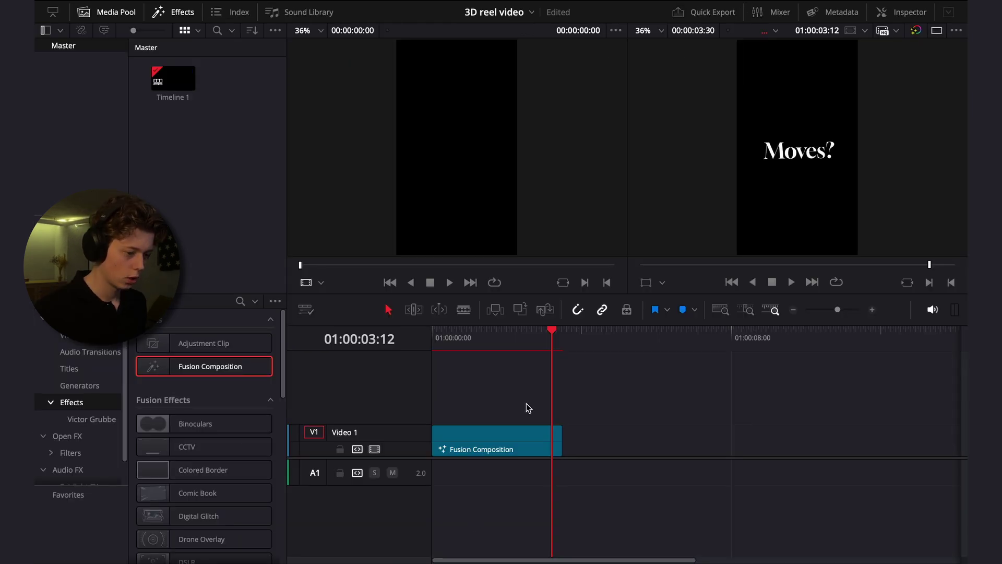